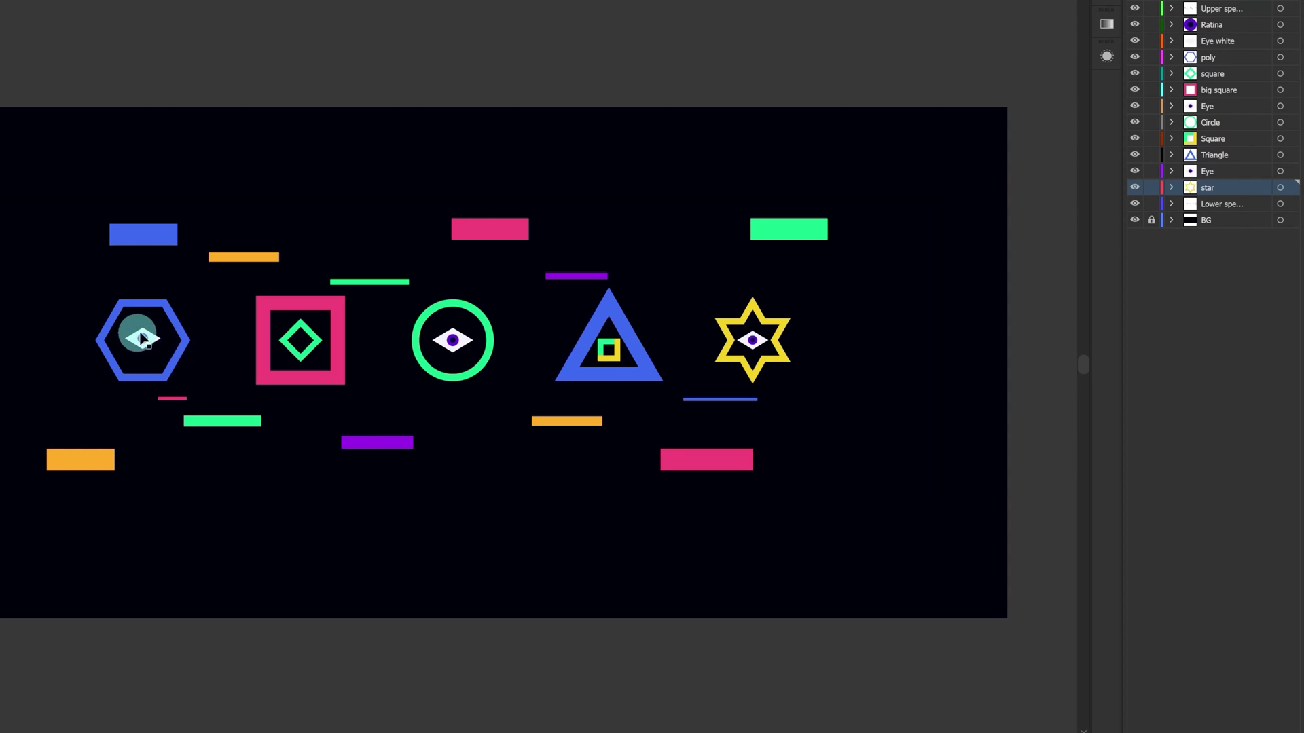
click(1223, 9)
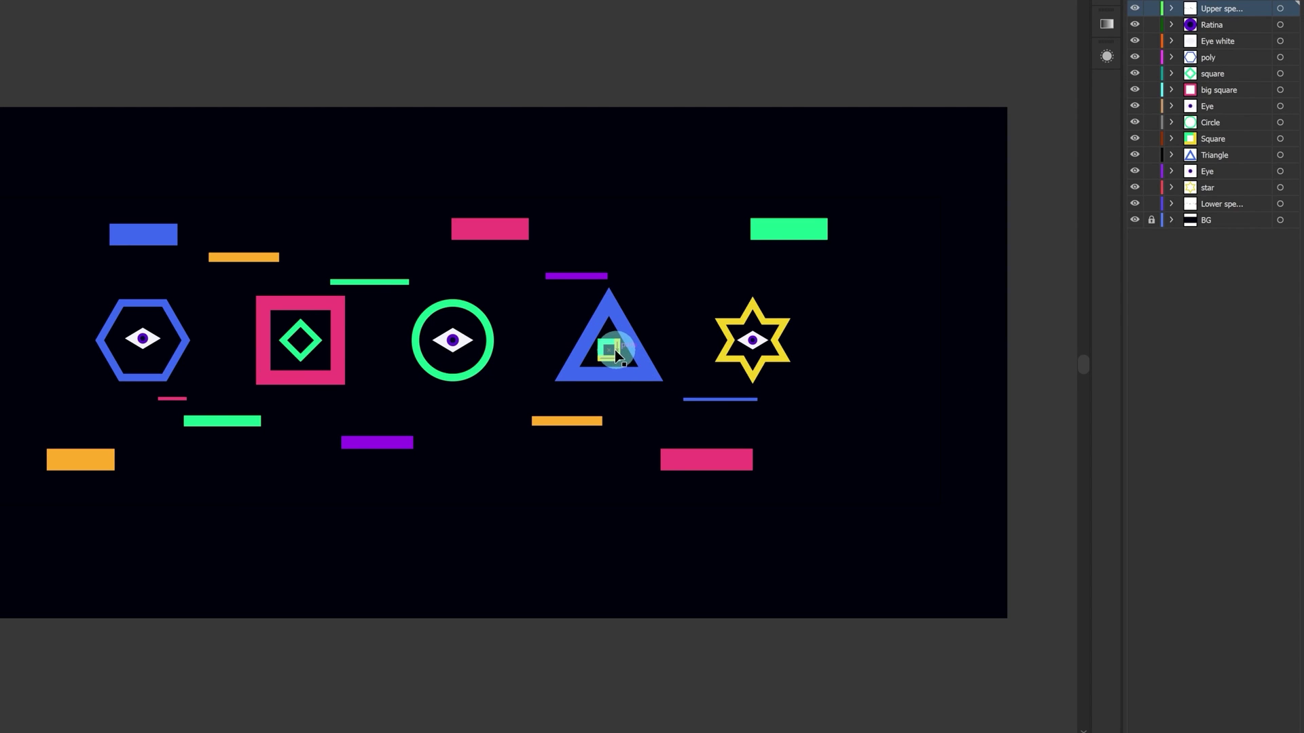
click(1215, 140)
click(1217, 74)
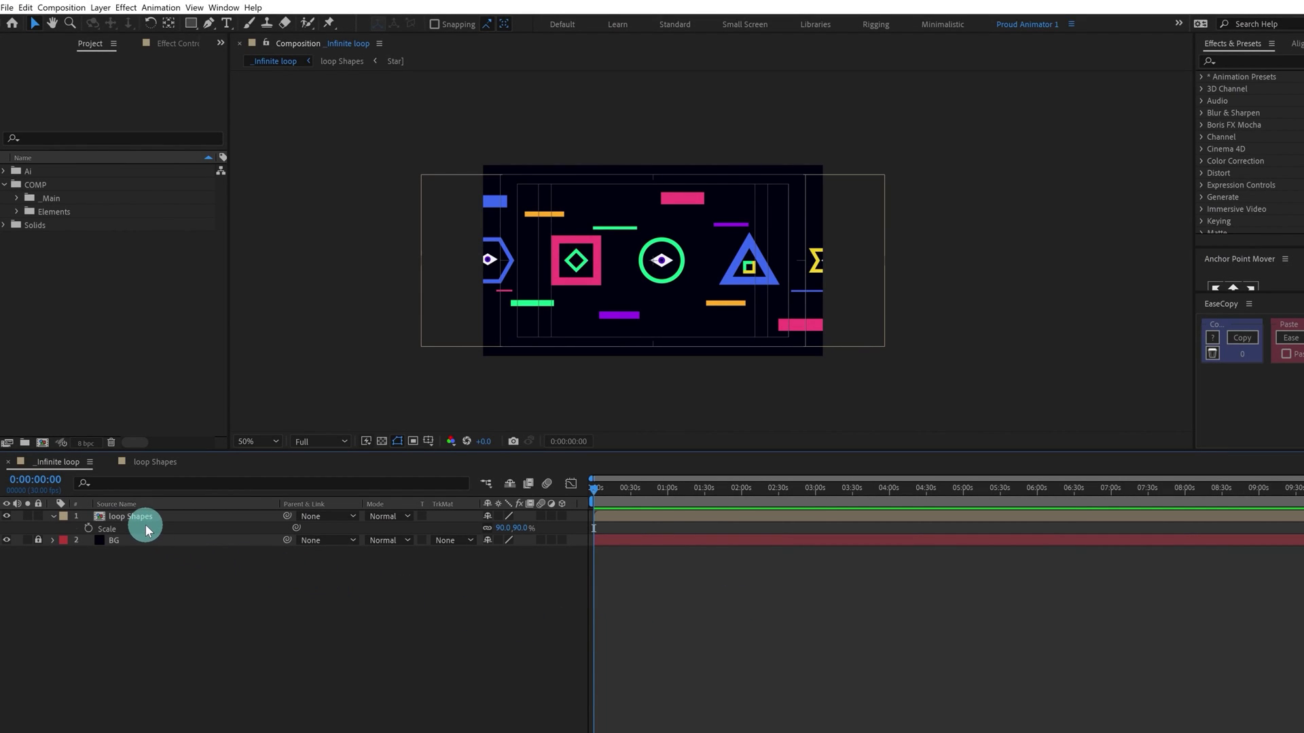
Step: Apply the Motion Tile effect to the loop Shapes layer
click(147, 522)
click(1234, 63)
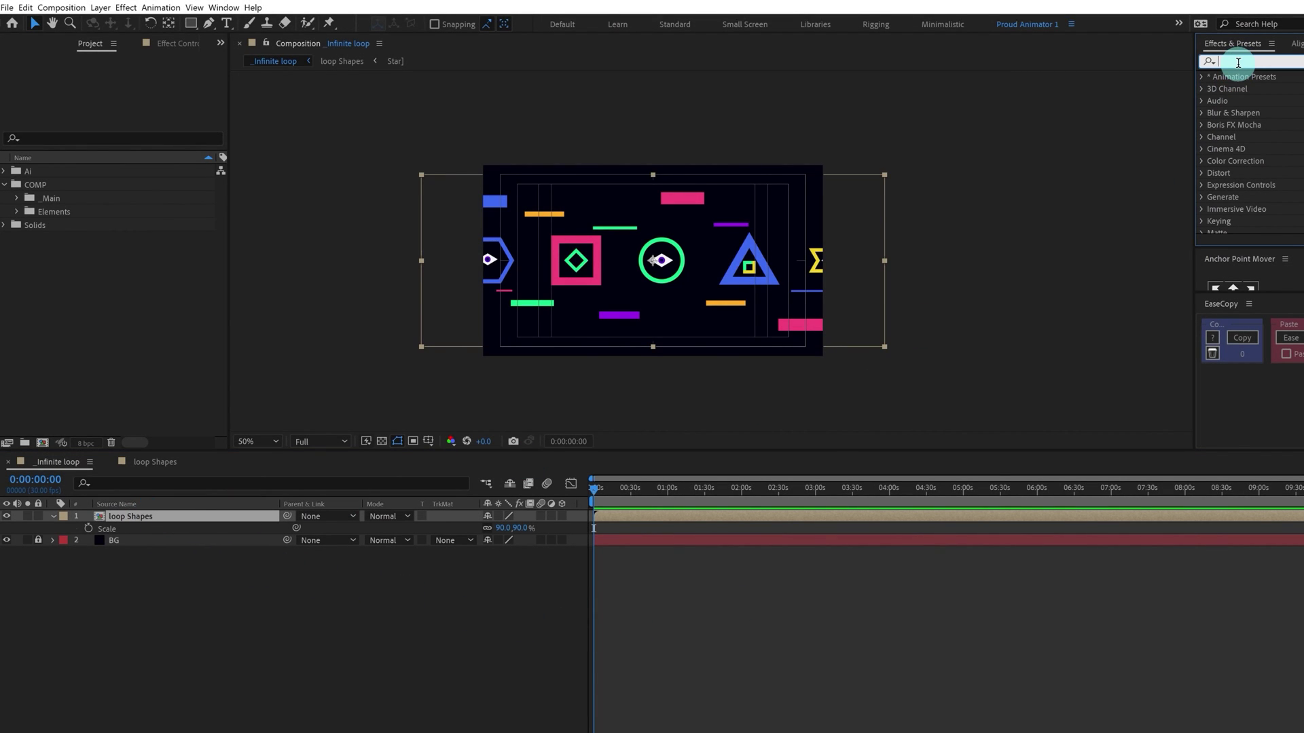
text(motion t)
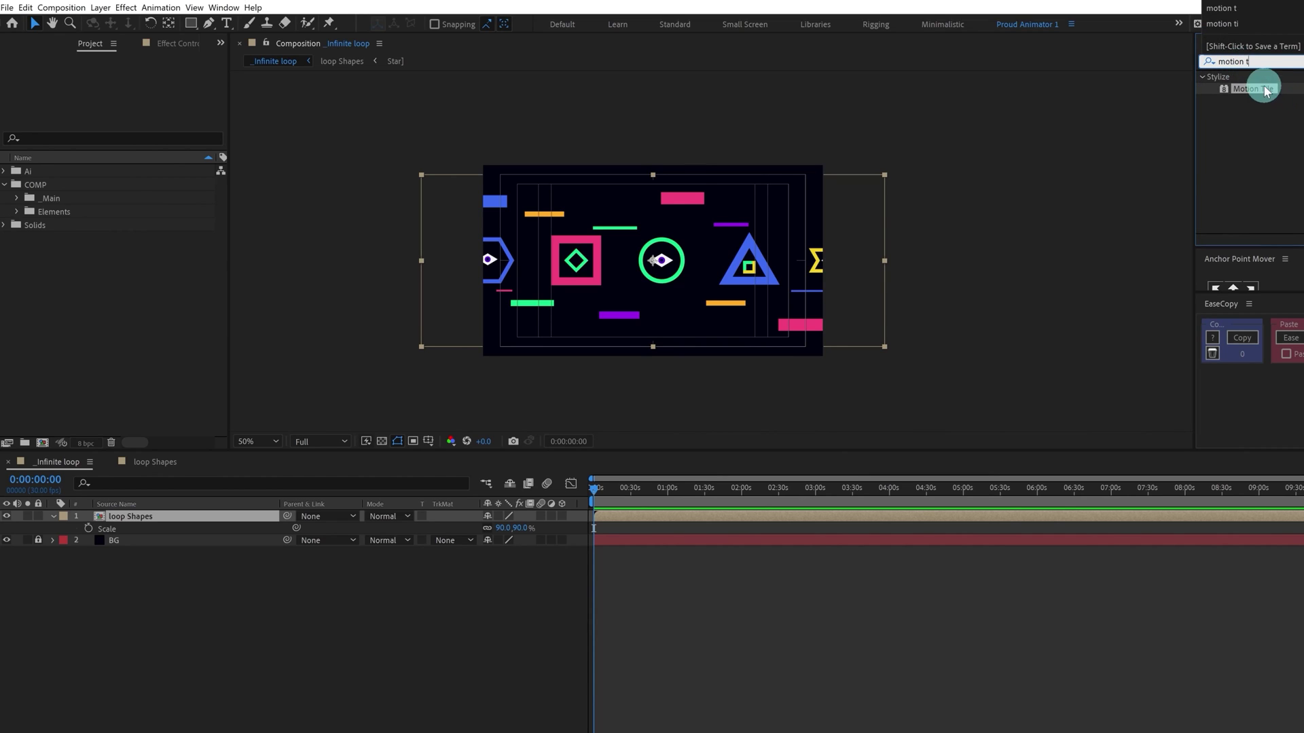
double_click(1253, 89)
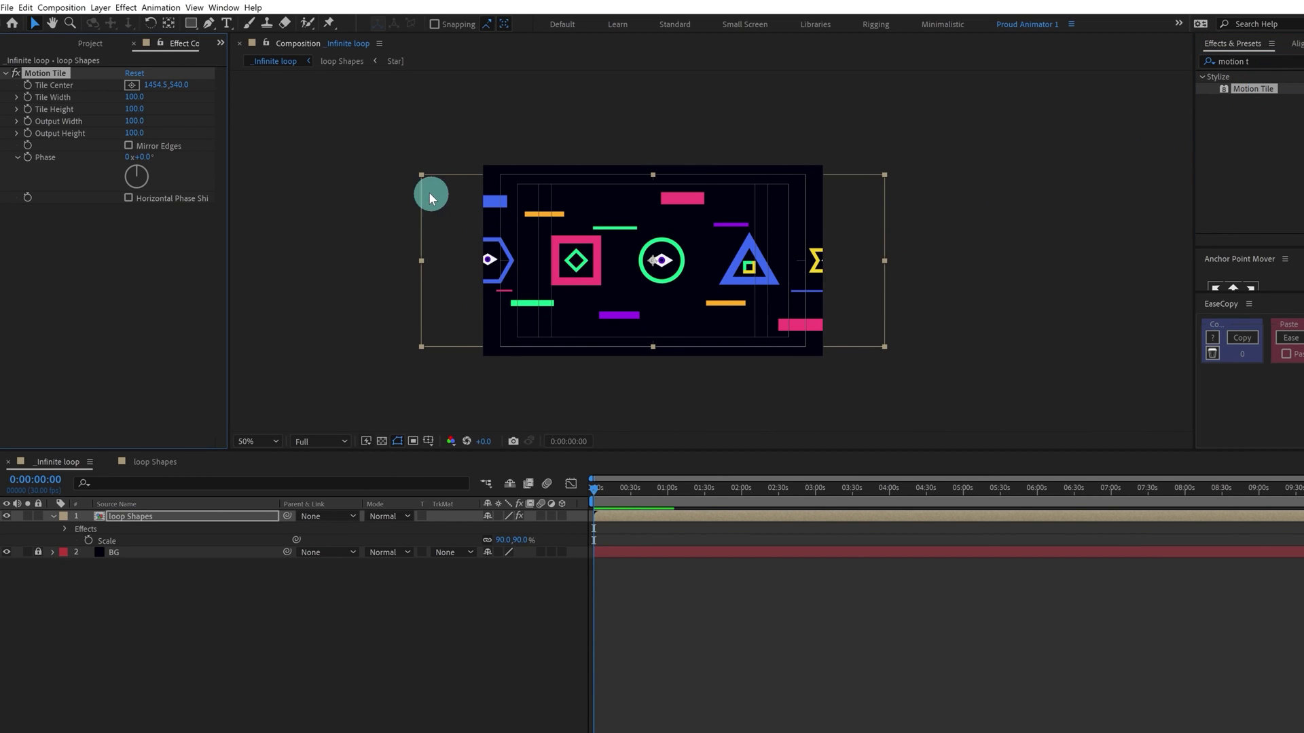
Step: Scale the loop Shapes layer down to about 13.1% and raise the Motion Tile output width to repeat the shapes sideways
drag(422, 174, 566, 234)
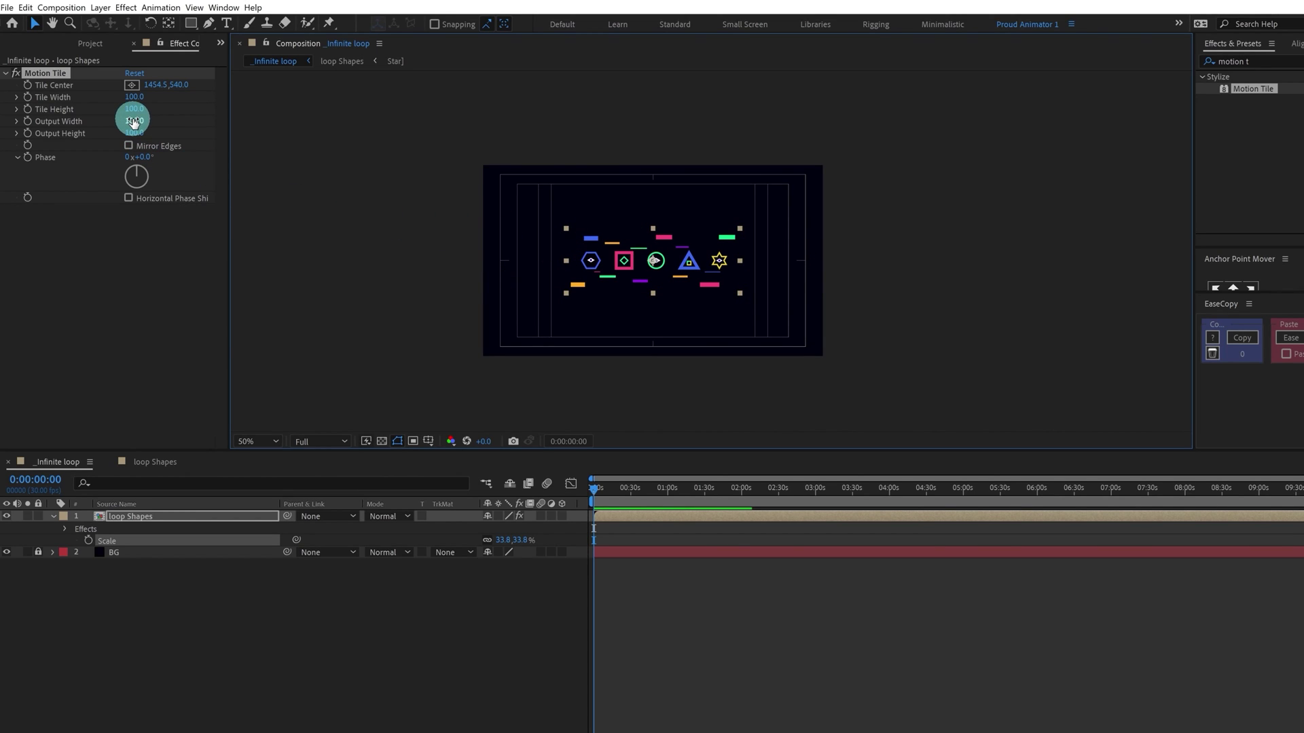
drag(133, 120, 189, 127)
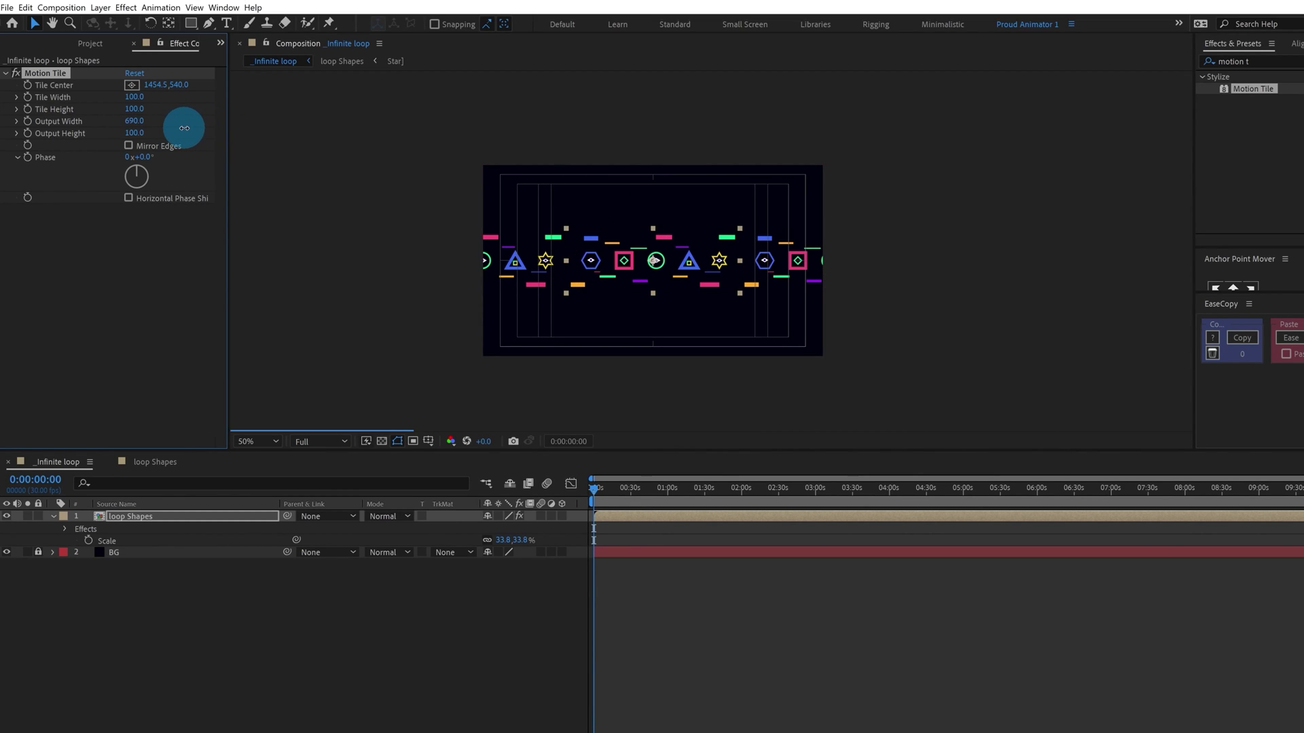
click(523, 273)
drag(536, 254, 619, 266)
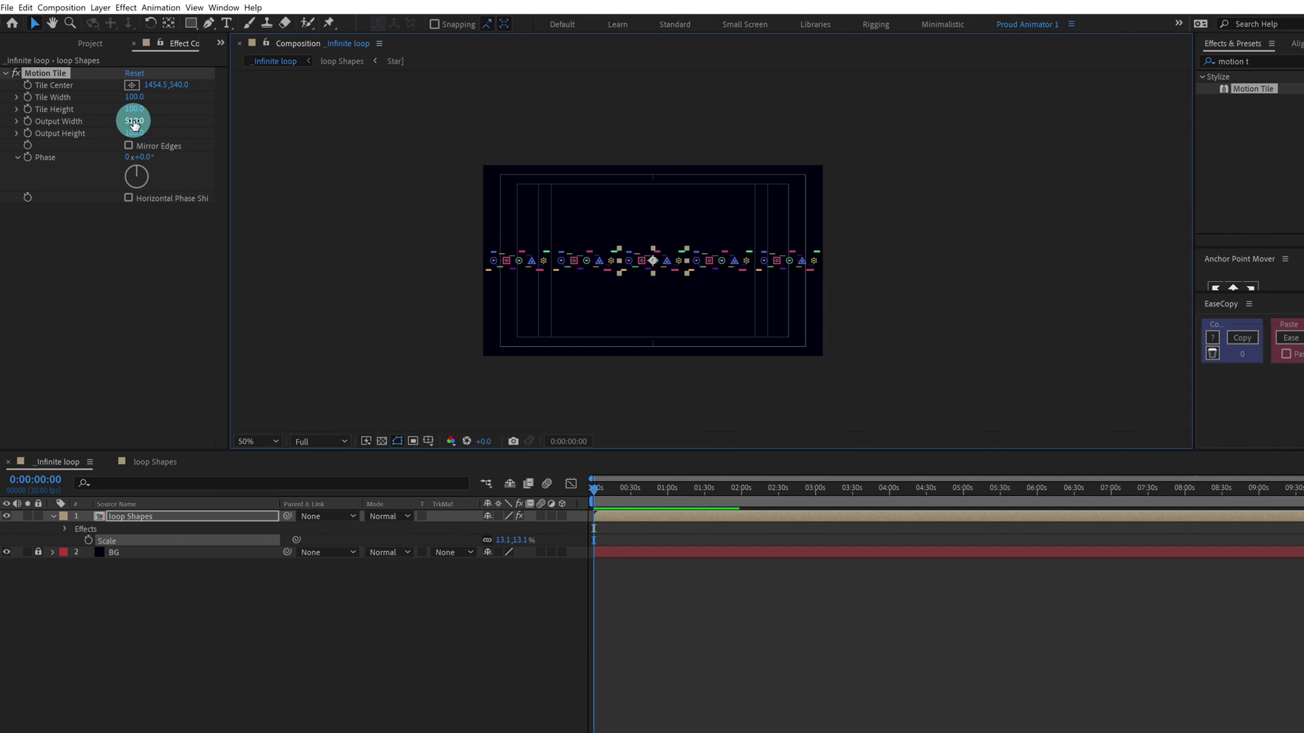
Step: Try a Motion Tile output width of 9670 and replace it with 500
drag(135, 125, 860, 199)
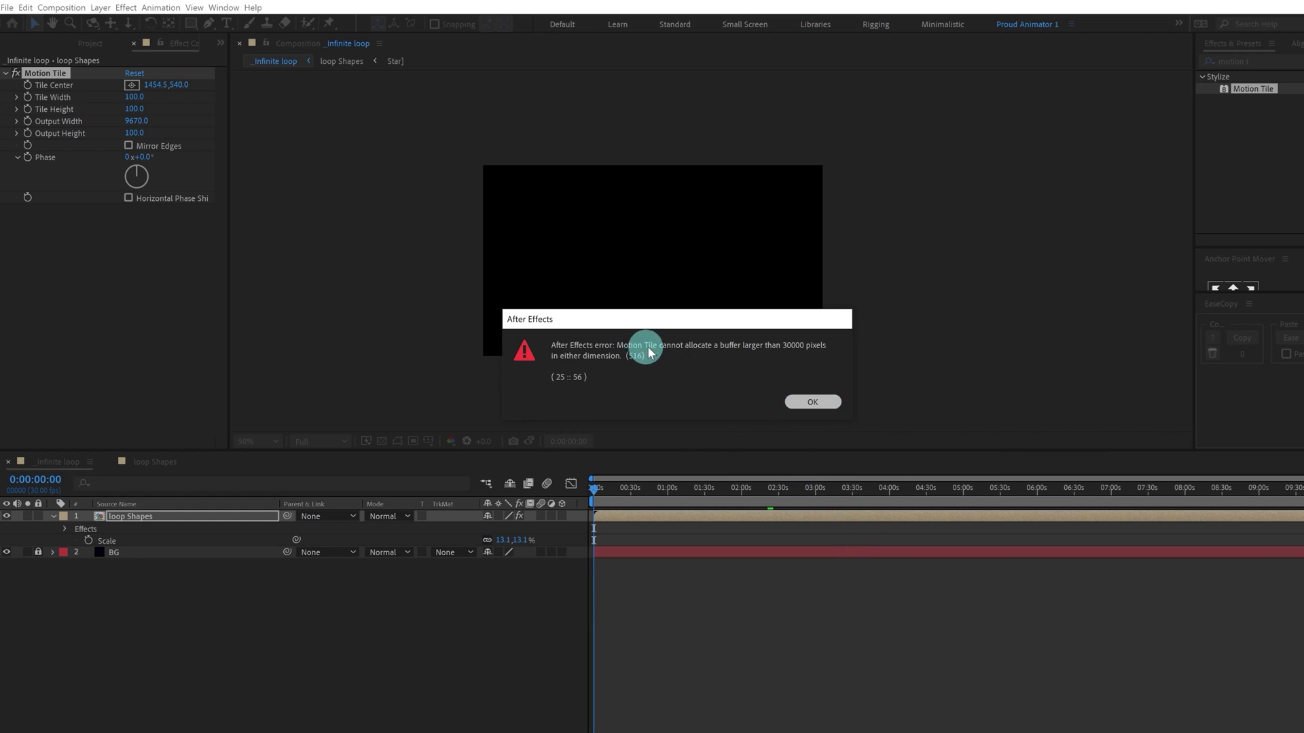
click(808, 403)
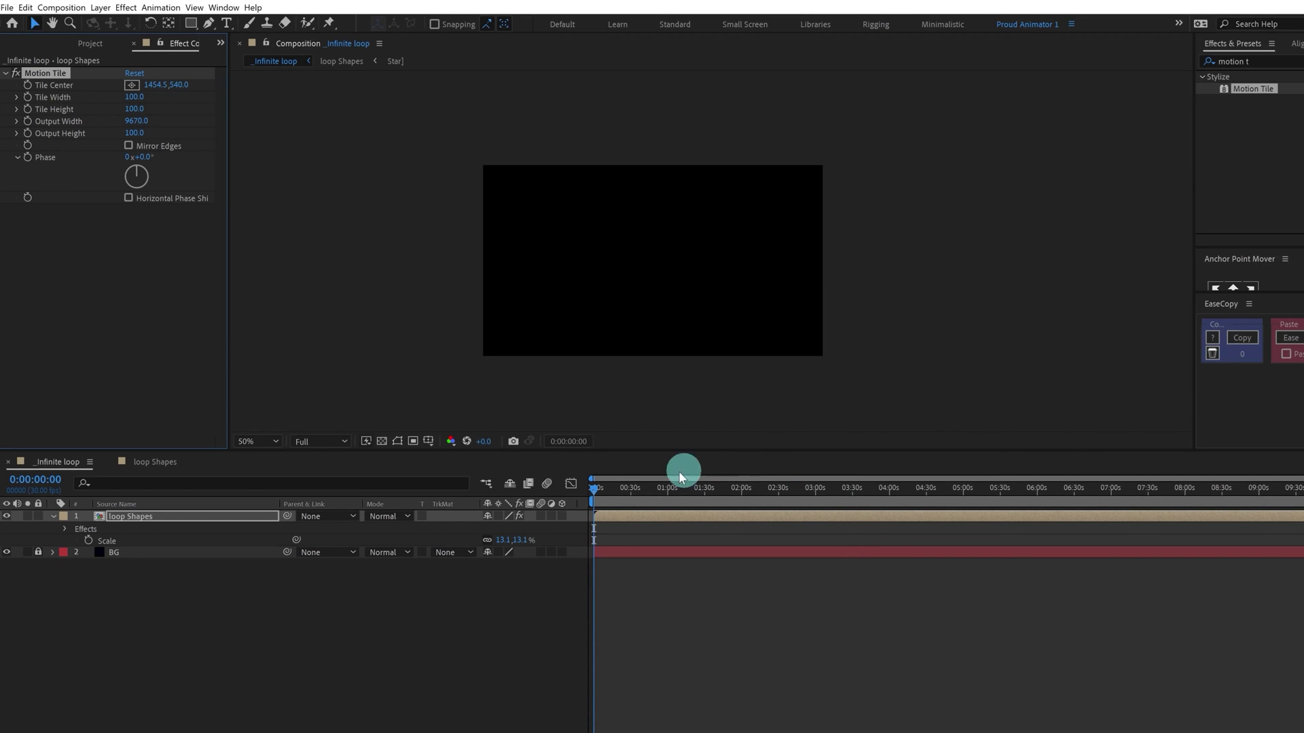
click(131, 121)
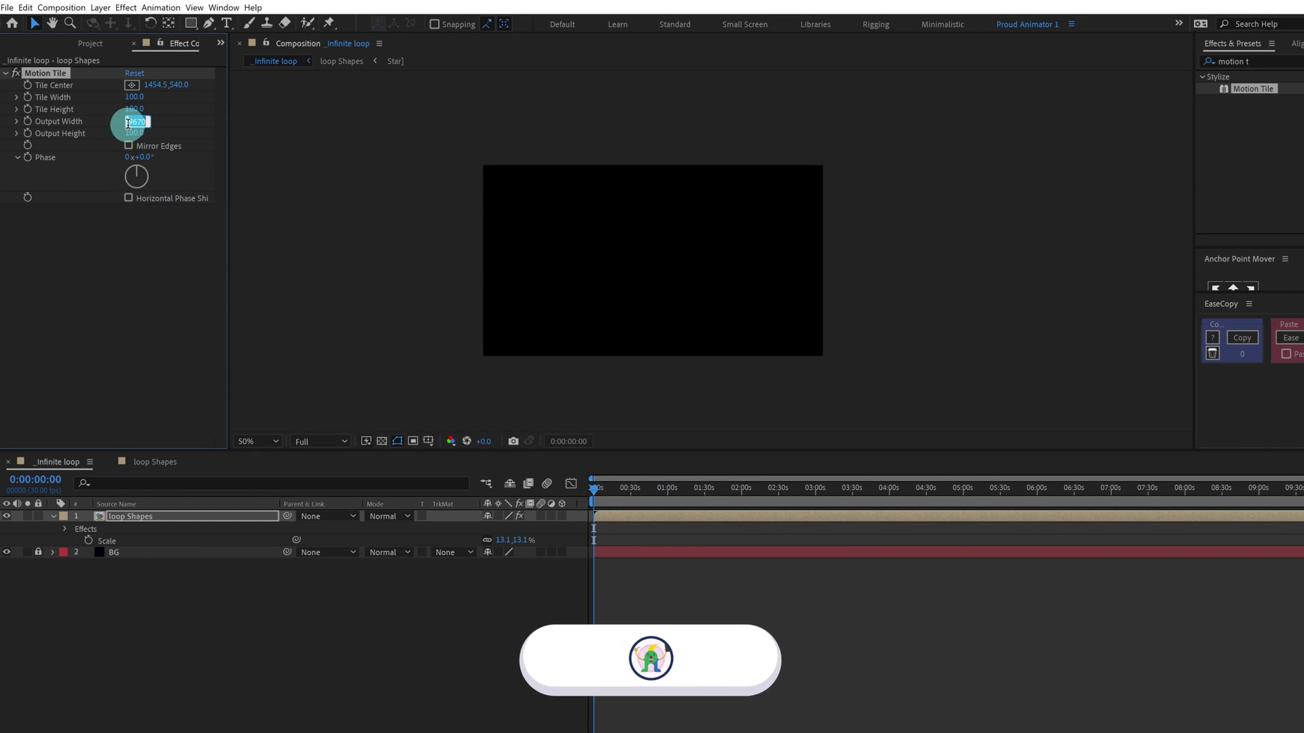
text(500)
click(455, 196)
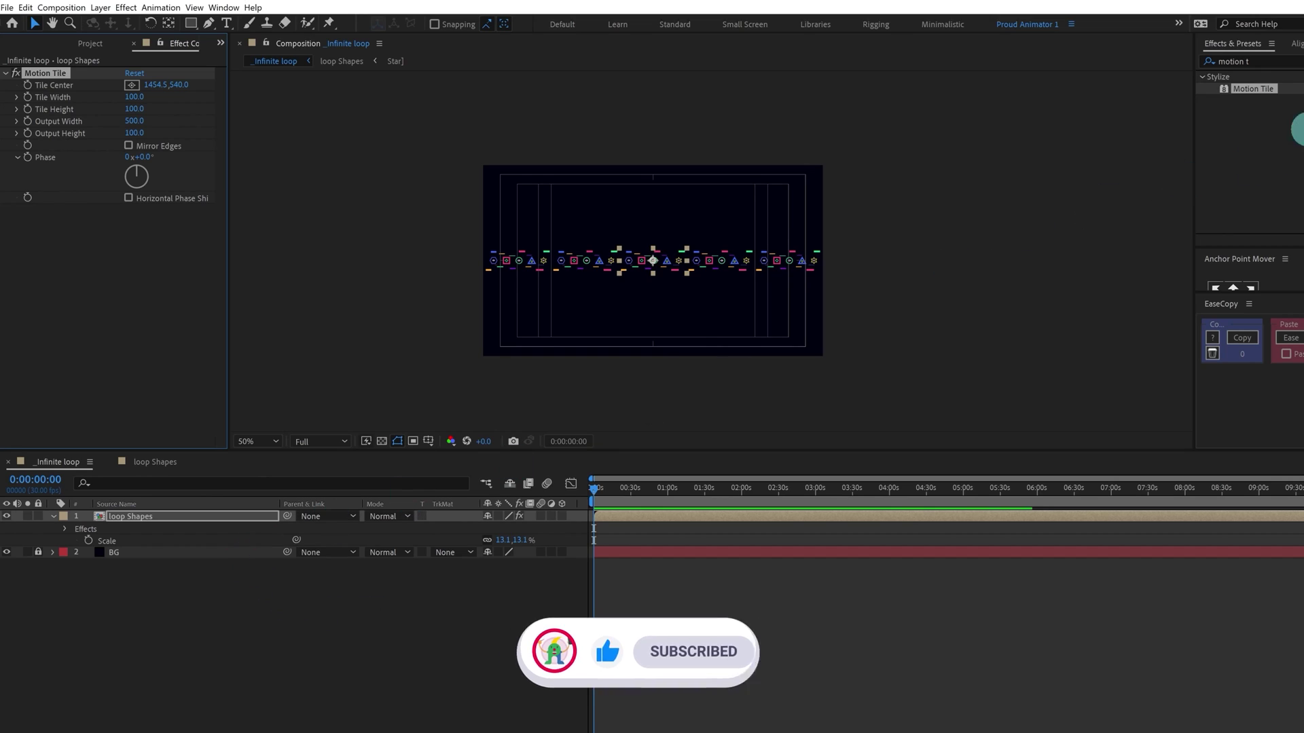
Step: Add the CC RepeTile effect to the loop Shapes layer
click(1299, 61)
text(cc)
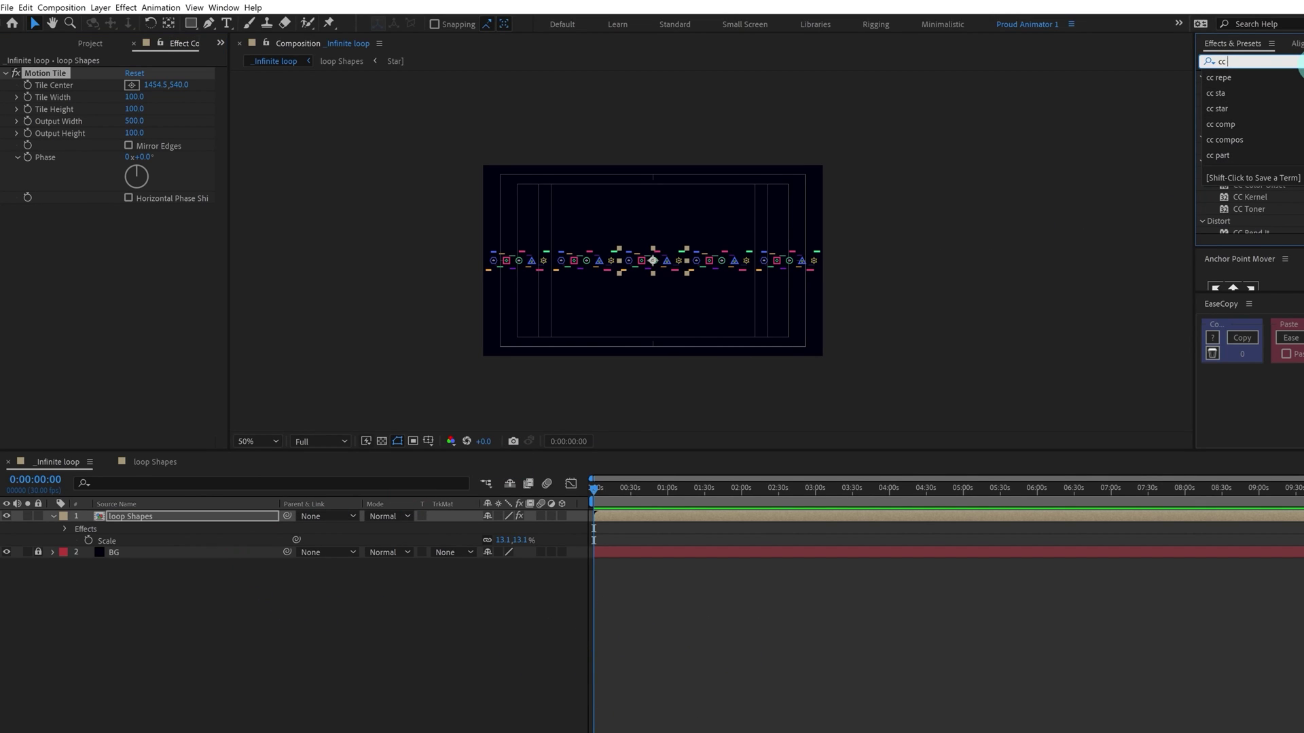
text( repe)
double_click(1253, 89)
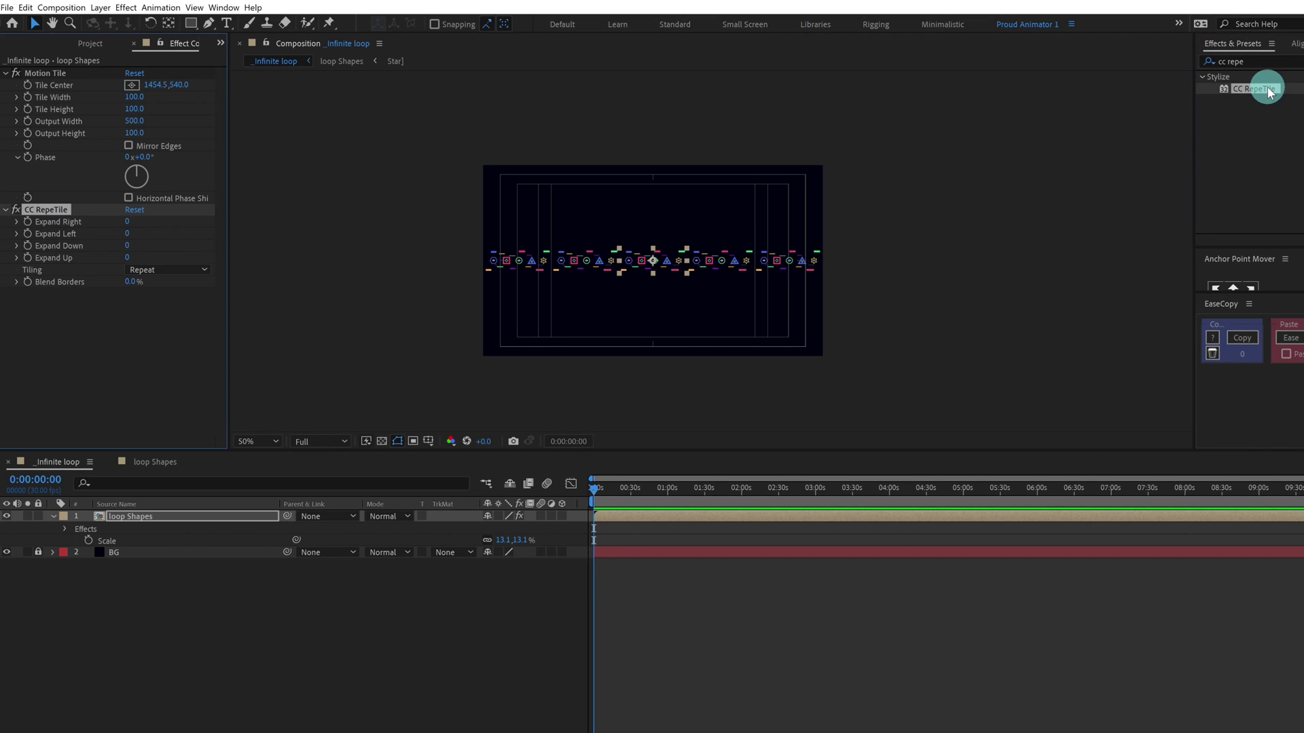
Step: Set the scale of the loop Shapes layer to 10%
drag(500, 540, 494, 542)
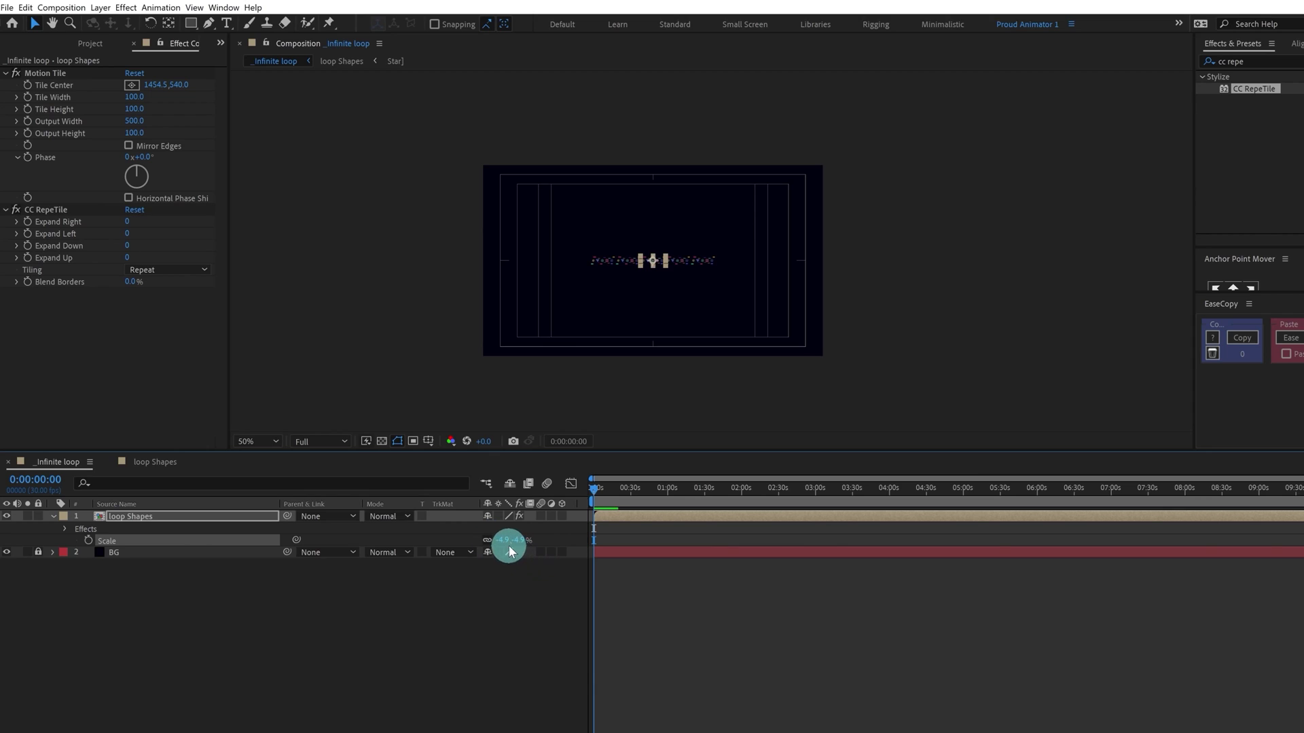
click(511, 541)
key(Return)
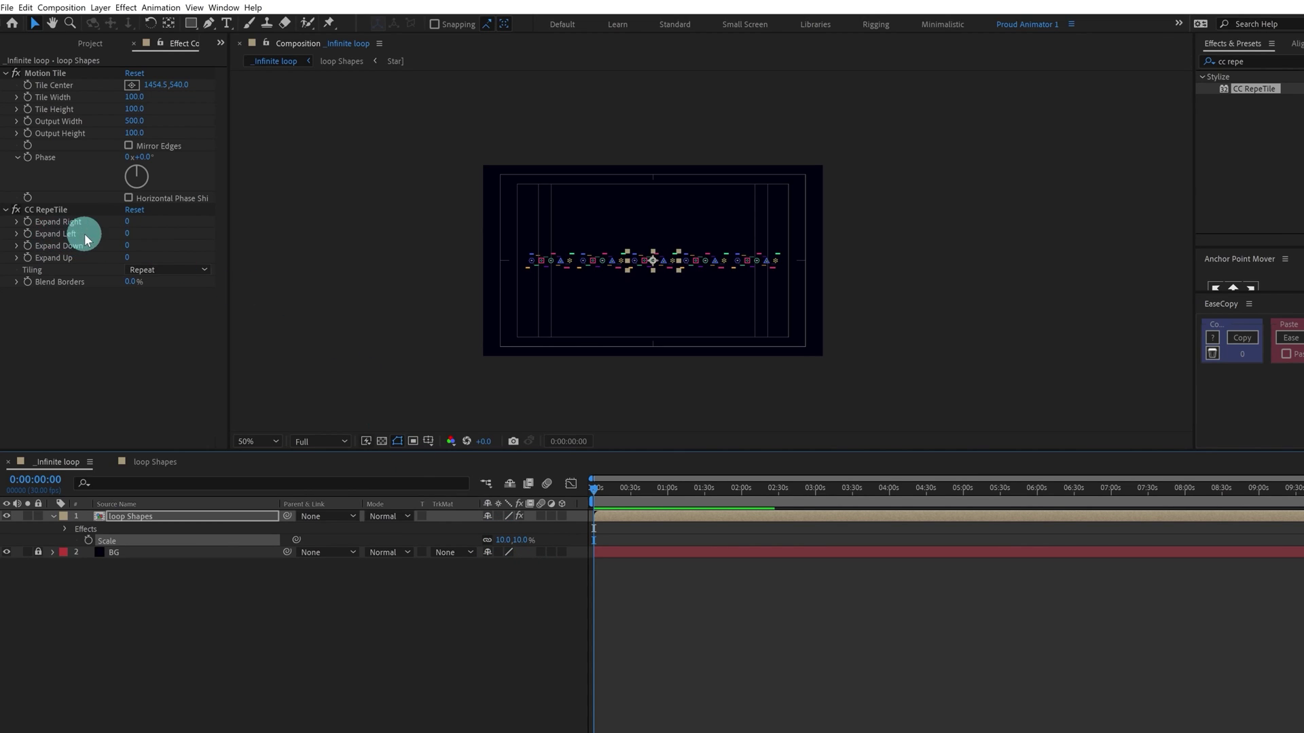
Step: Set both Expand Left and Expand Right of CC RepeTile to 5000
drag(127, 235, 1282, 292)
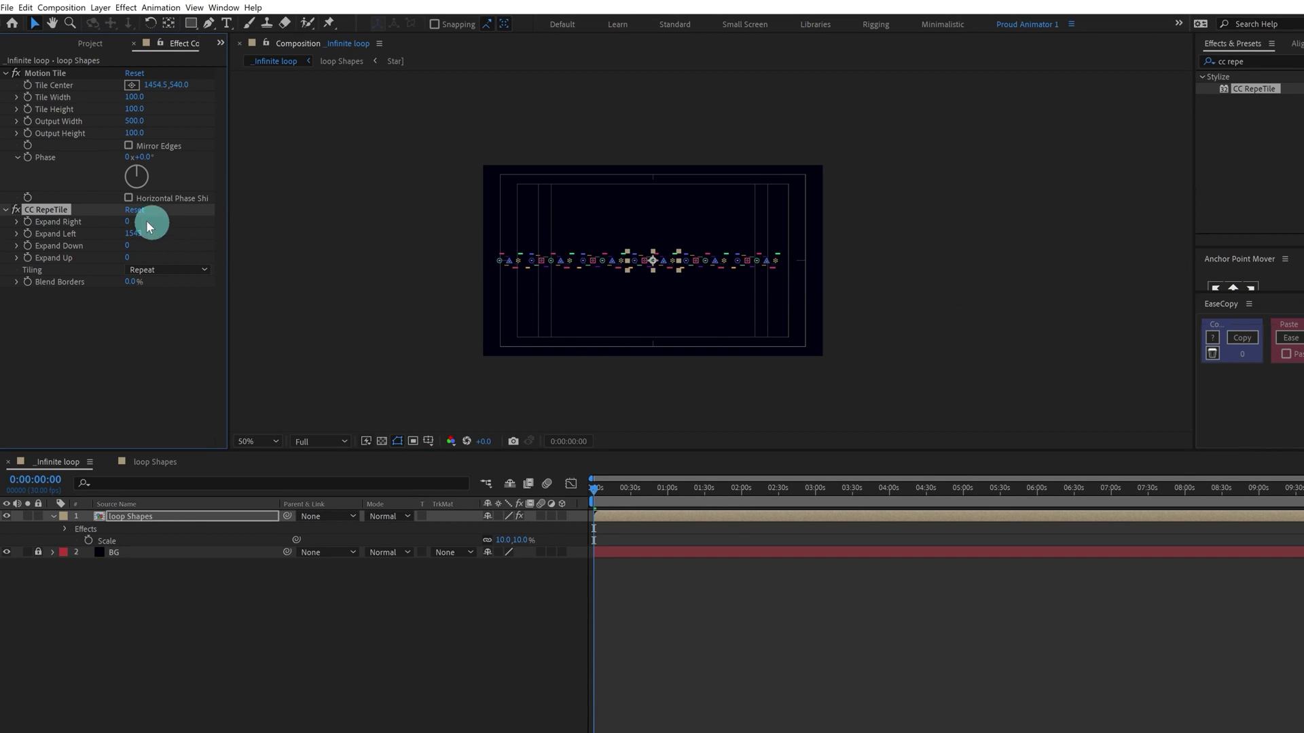
drag(142, 224, 1250, 319)
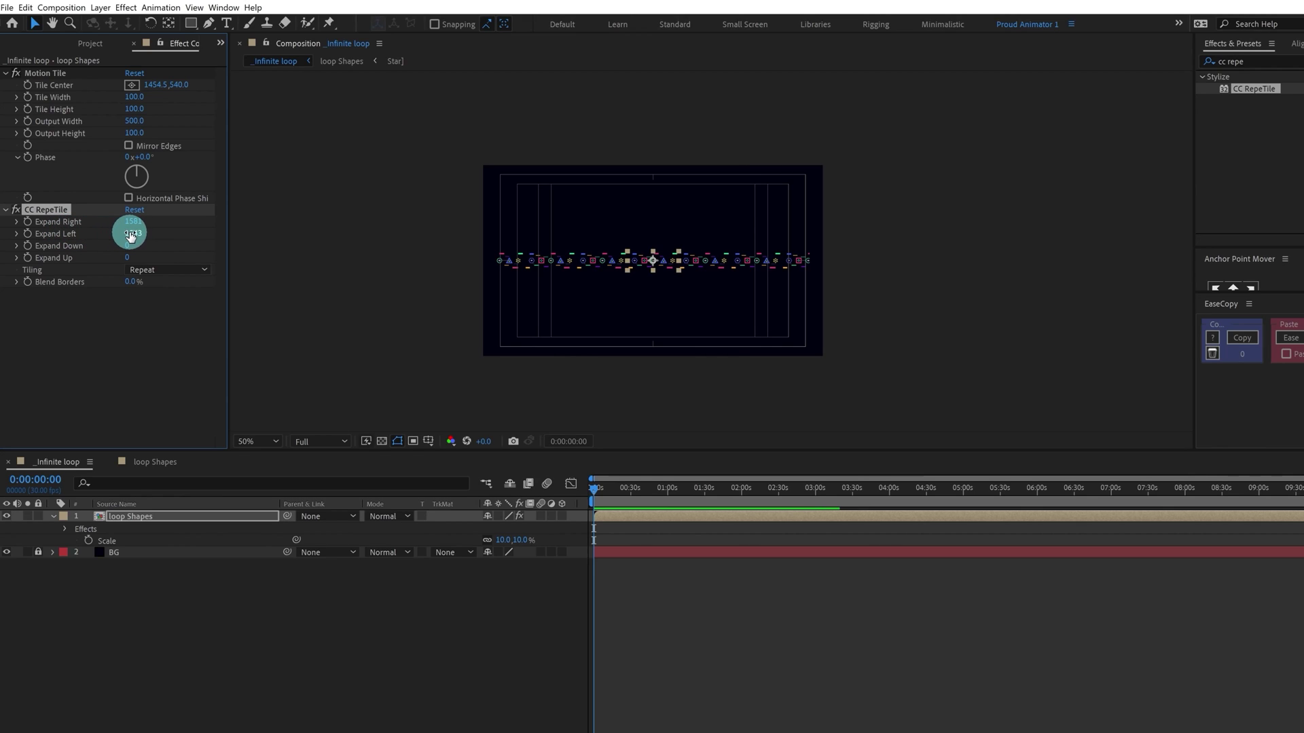
click(127, 234)
text(55)
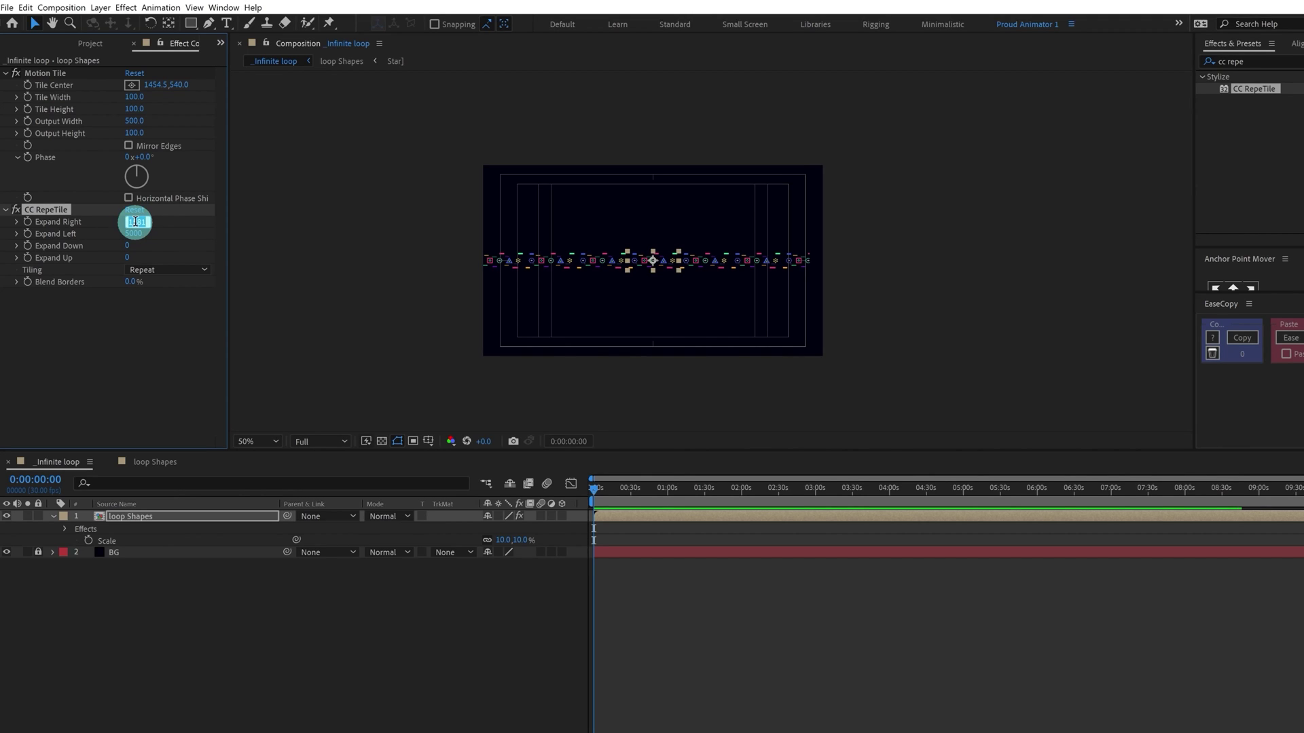
key(Return)
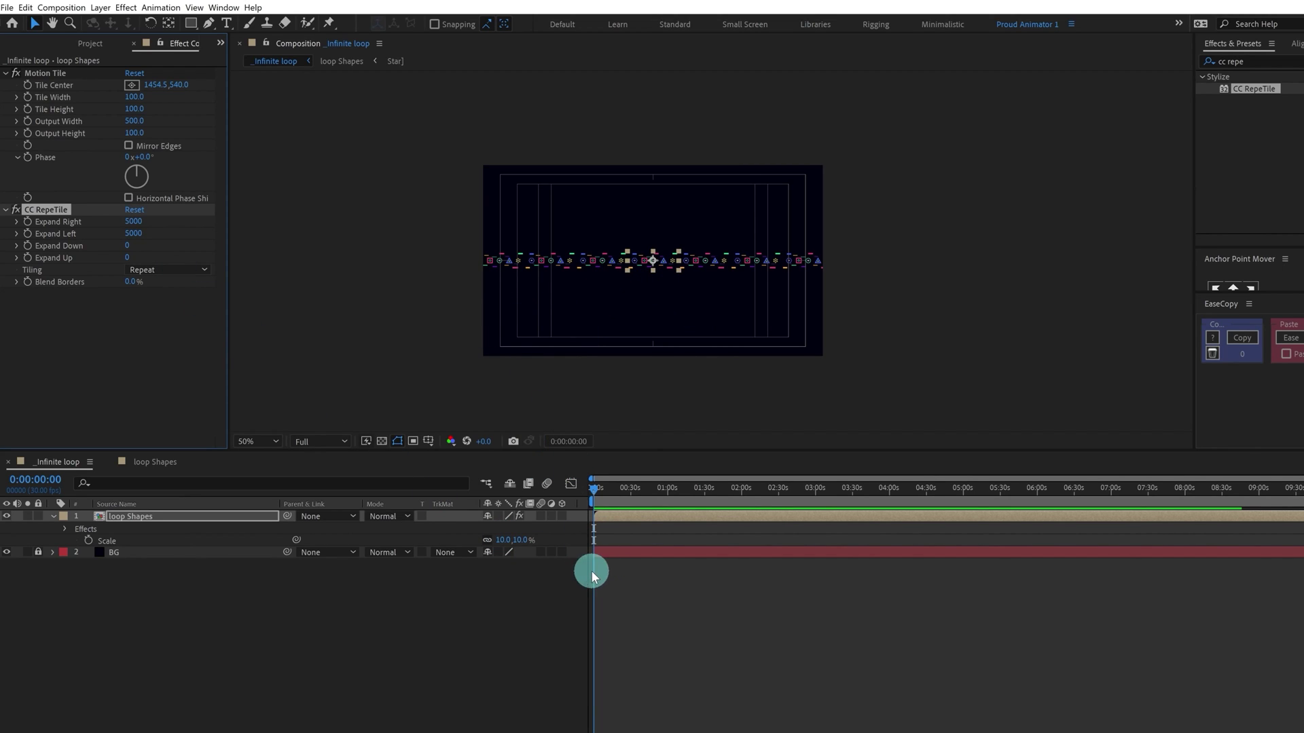
Step: Set the scale of the loop Shapes layer to 90%
click(213, 516)
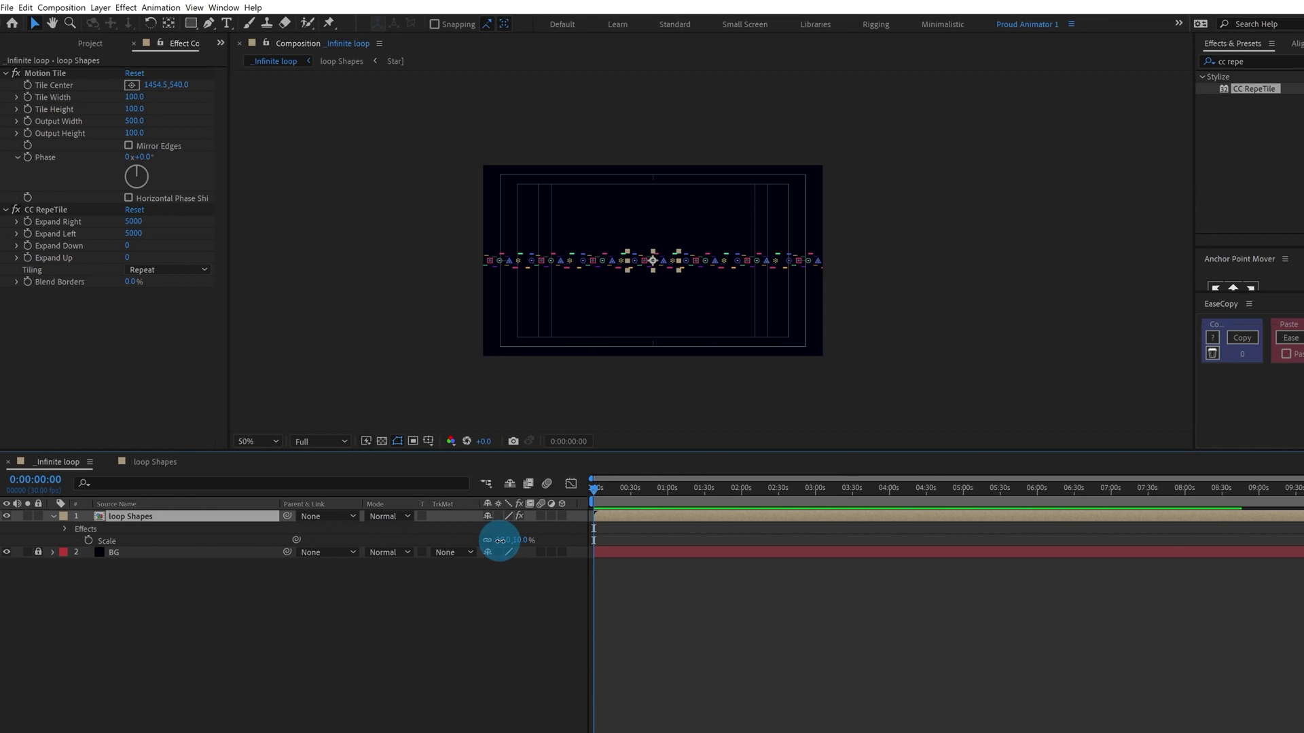
click(503, 540)
text(90)
key(Return)
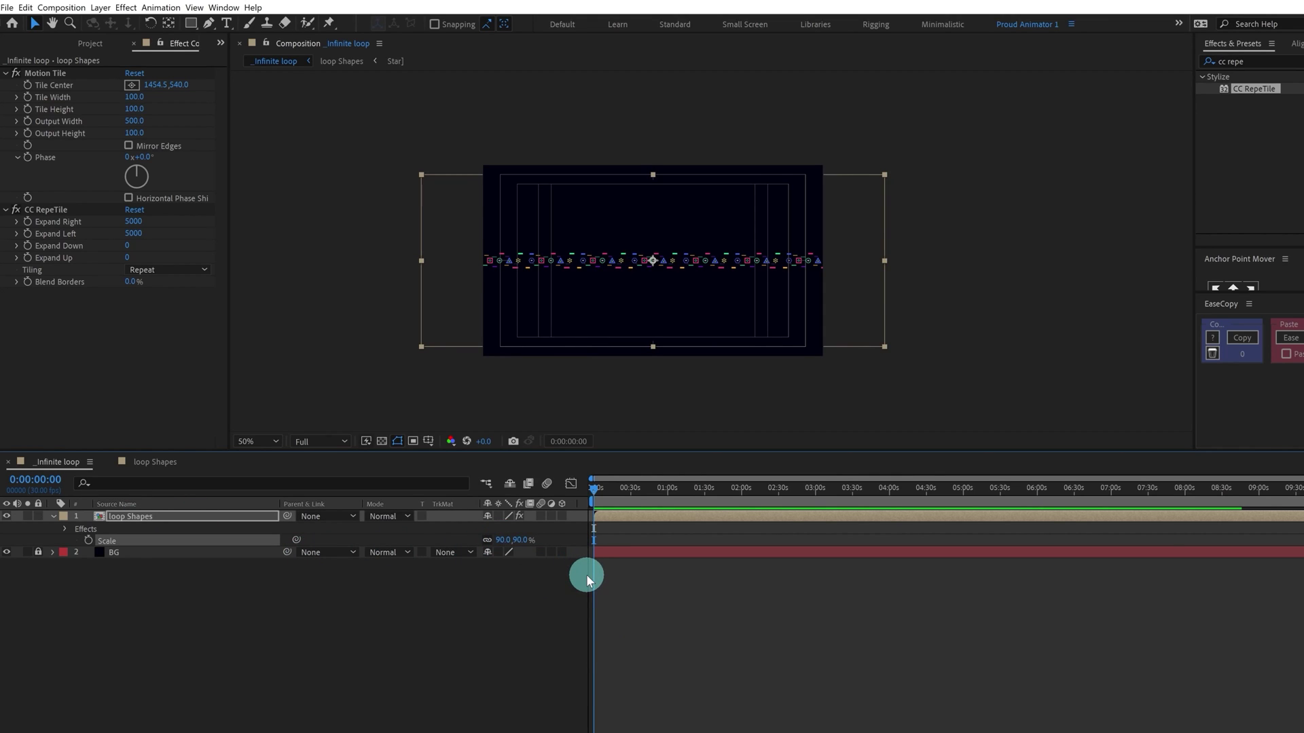
Step: Pre-compose the loop Shapes layer as Wall, moving all attributes into the new composition
click(140, 516)
key(u)
right_click(141, 522)
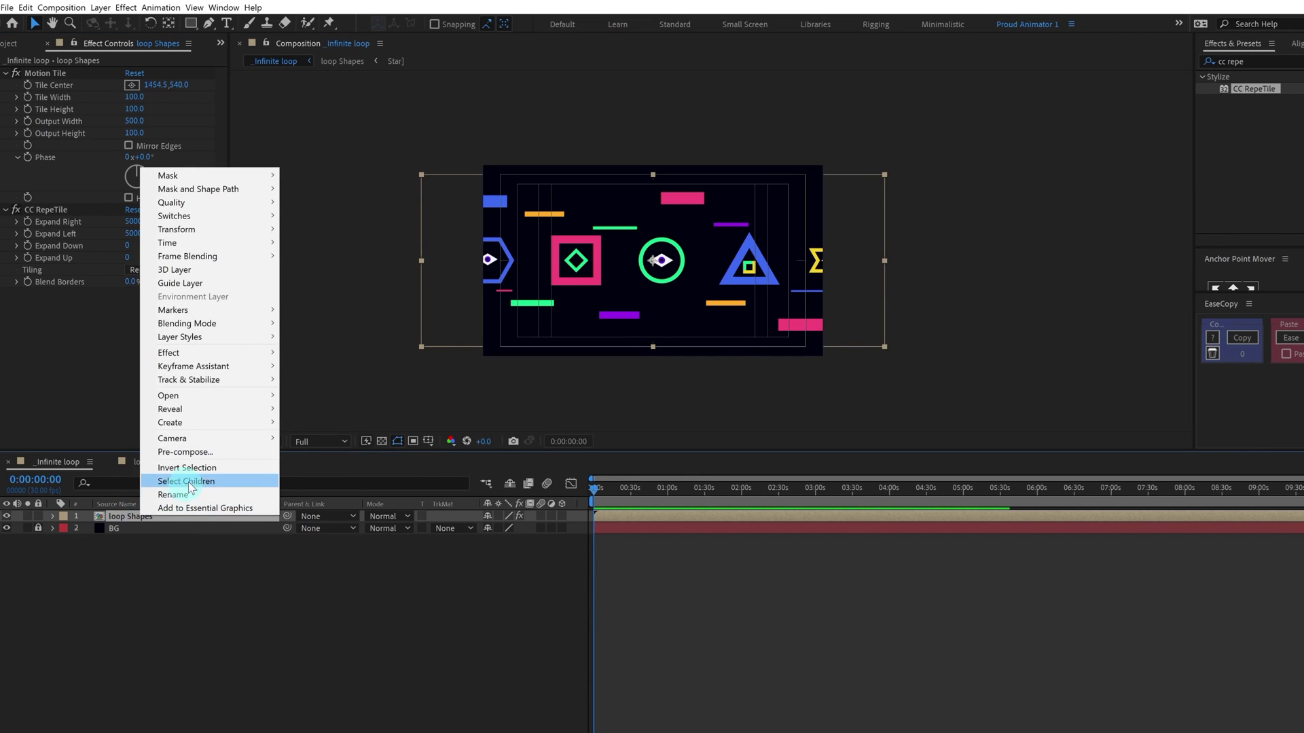
click(192, 451)
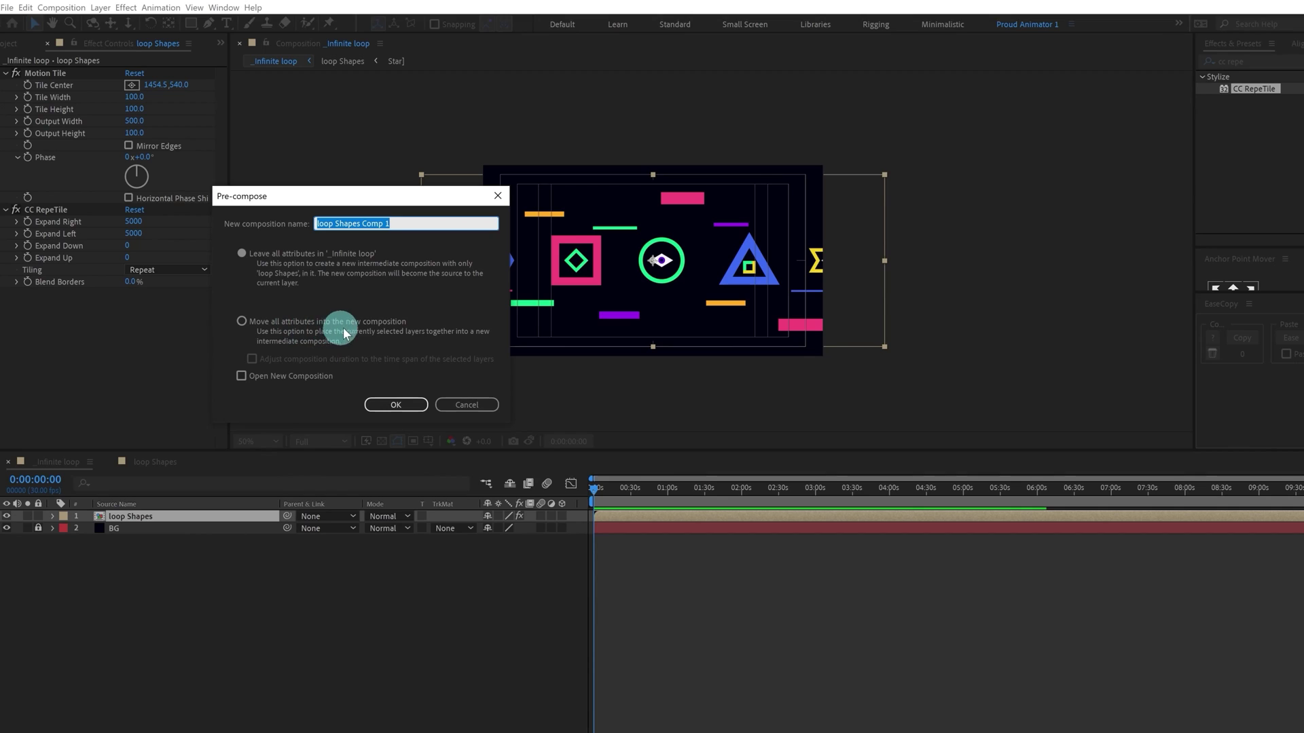
click(242, 322)
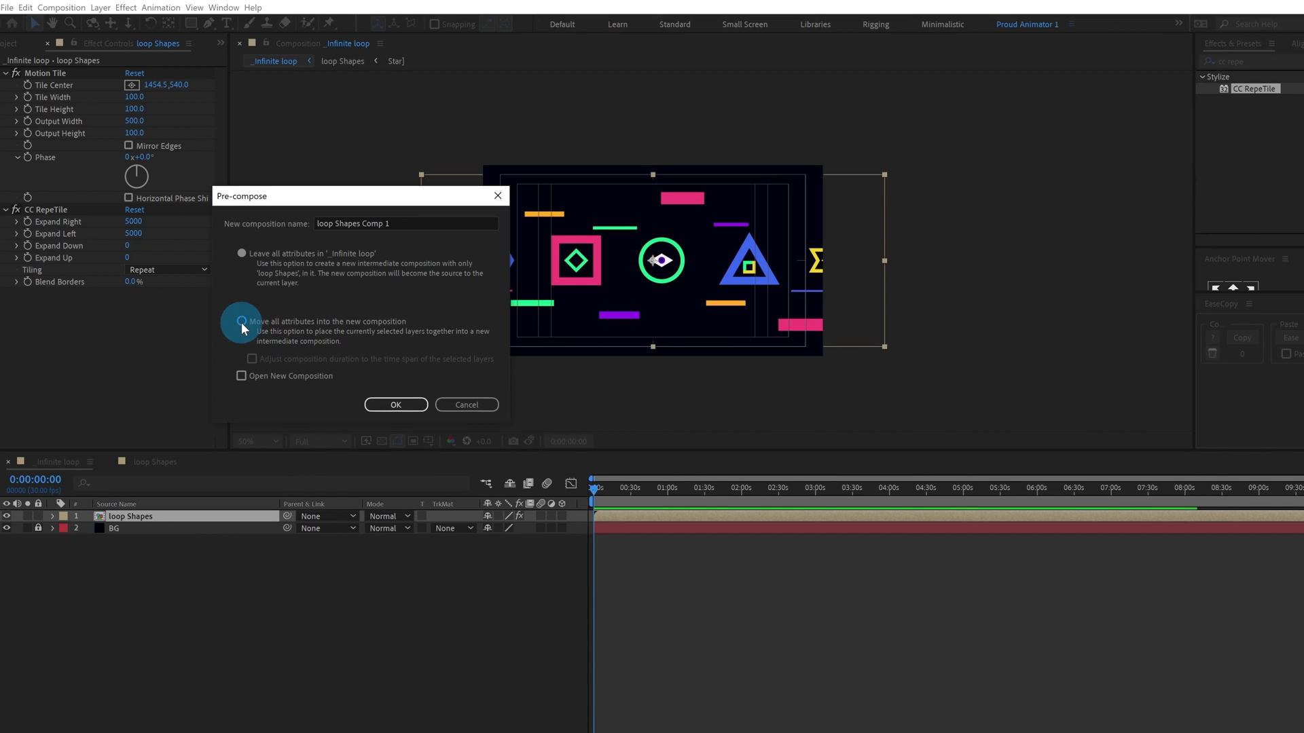
click(415, 224)
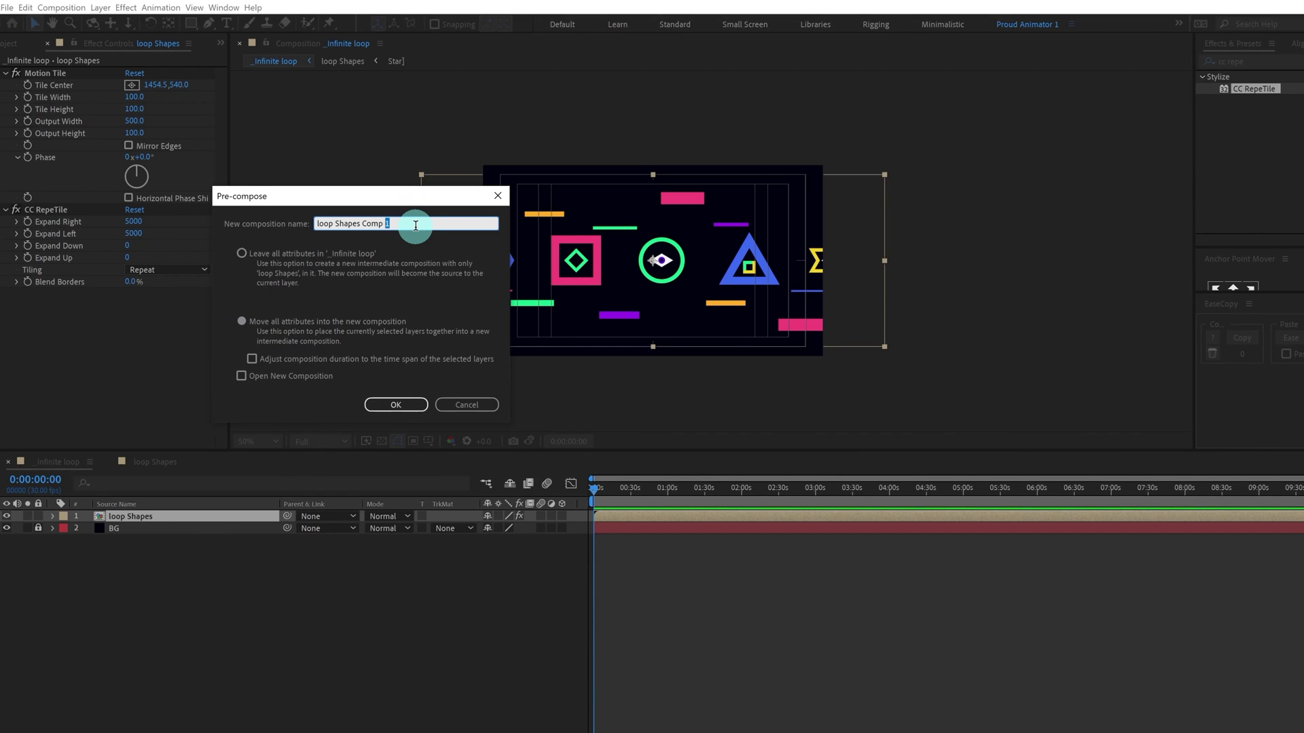
text(Wall)
key(Return)
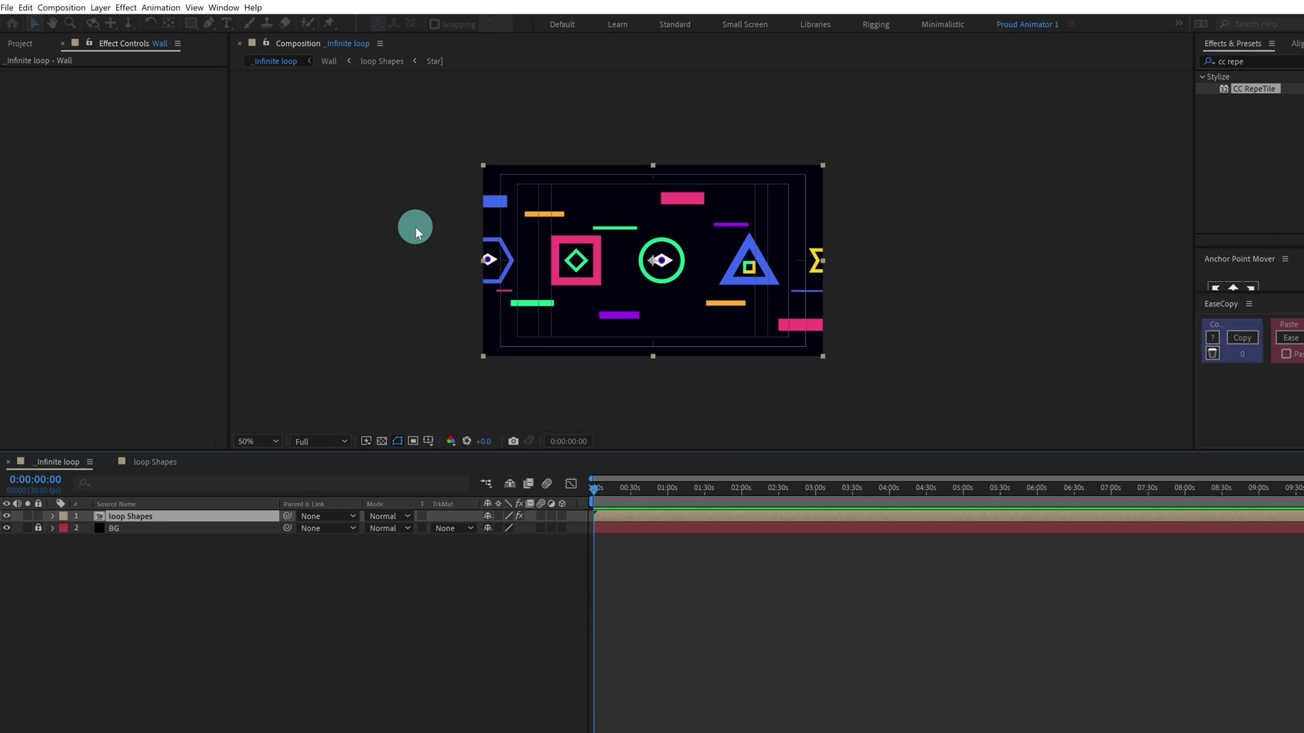
Step: Open the Wall composition and set its width to 22560 px
double_click(218, 514)
scroll(757, 259, down, 2)
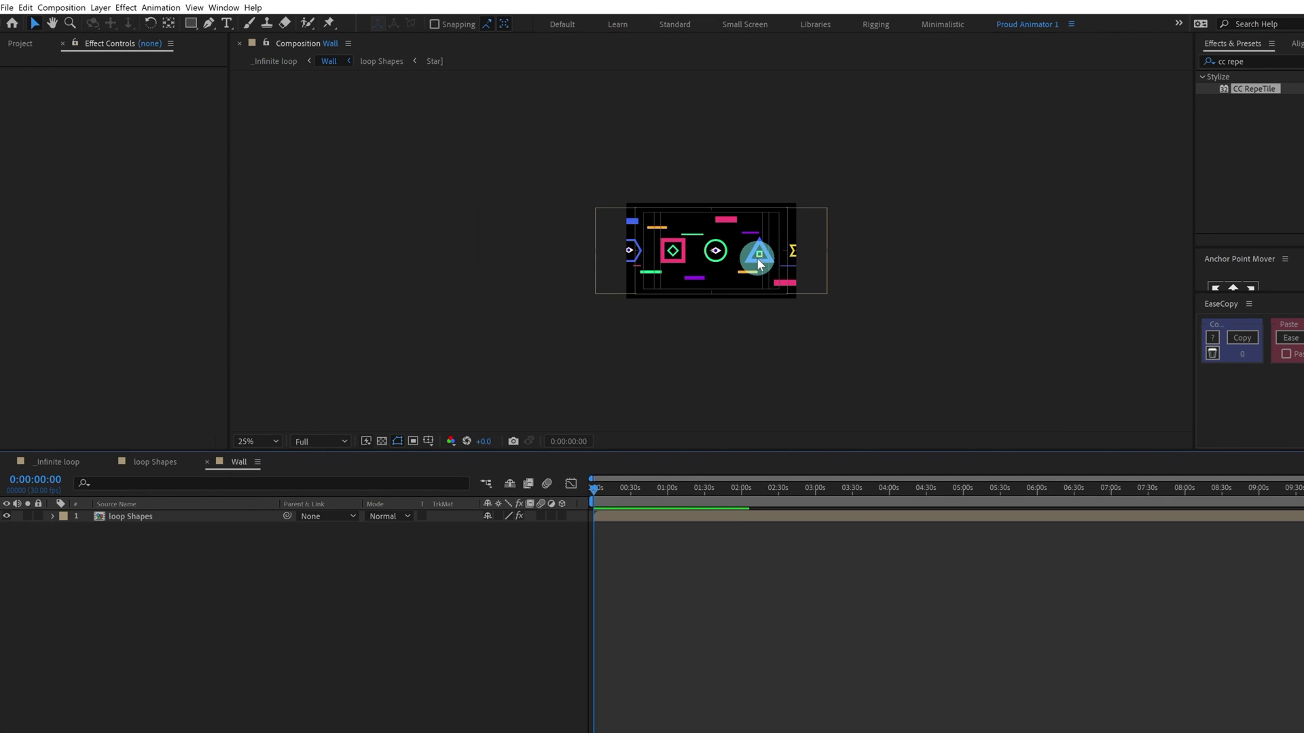
click(61, 7)
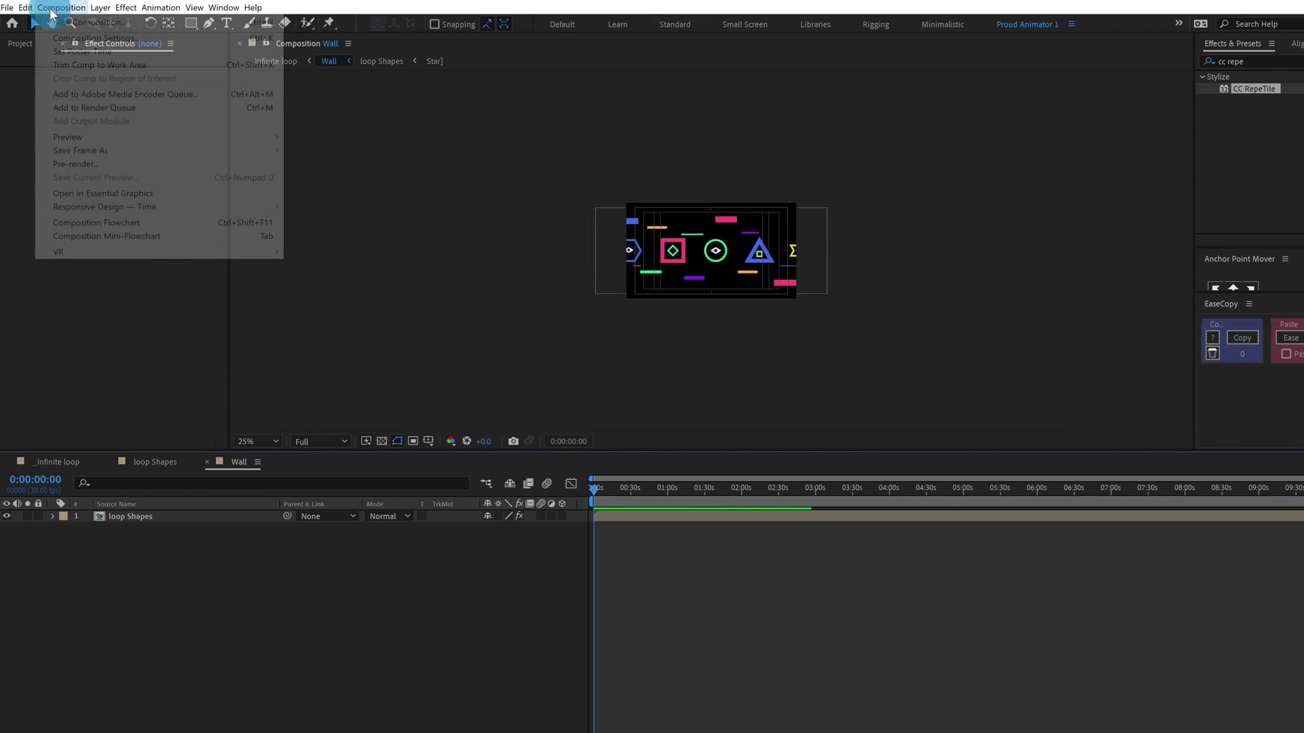
click(95, 38)
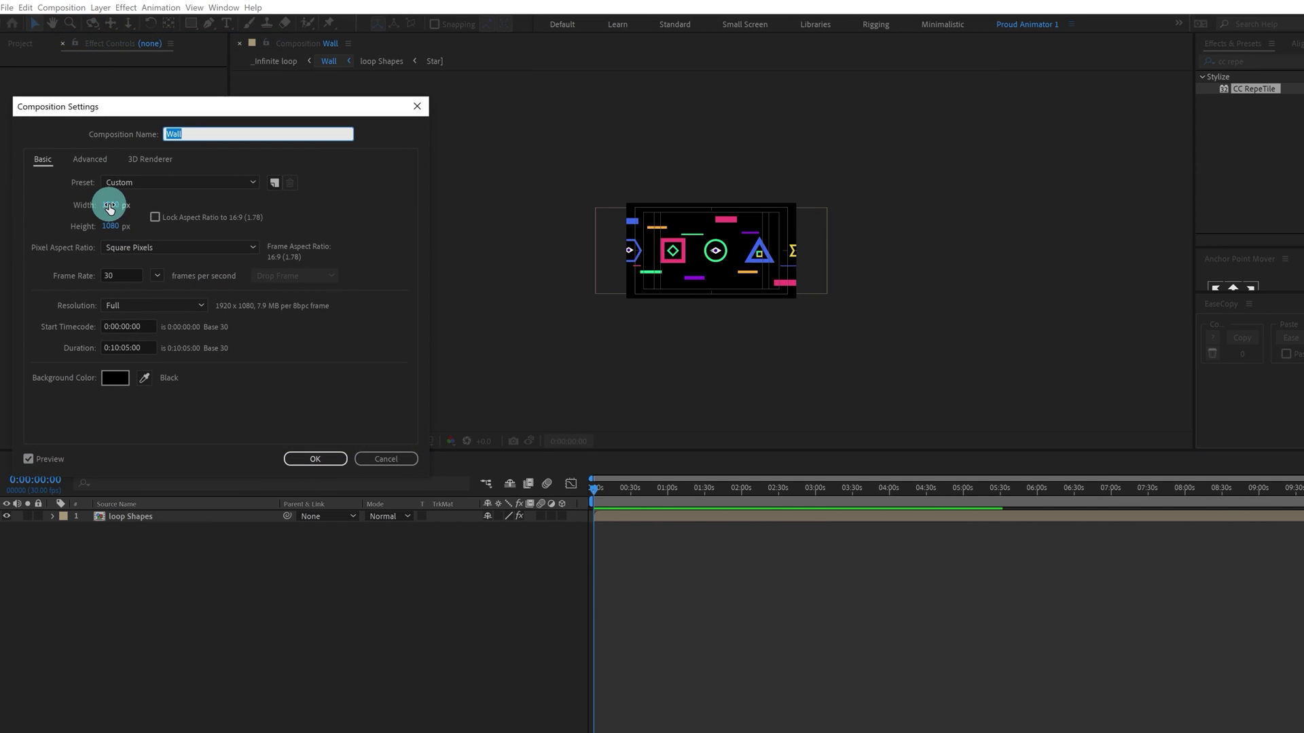
drag(110, 208, 1303, 320)
click(315, 458)
scroll(700, 296, down, 2)
click(61, 7)
click(95, 38)
drag(117, 206, 73, 208)
click(315, 459)
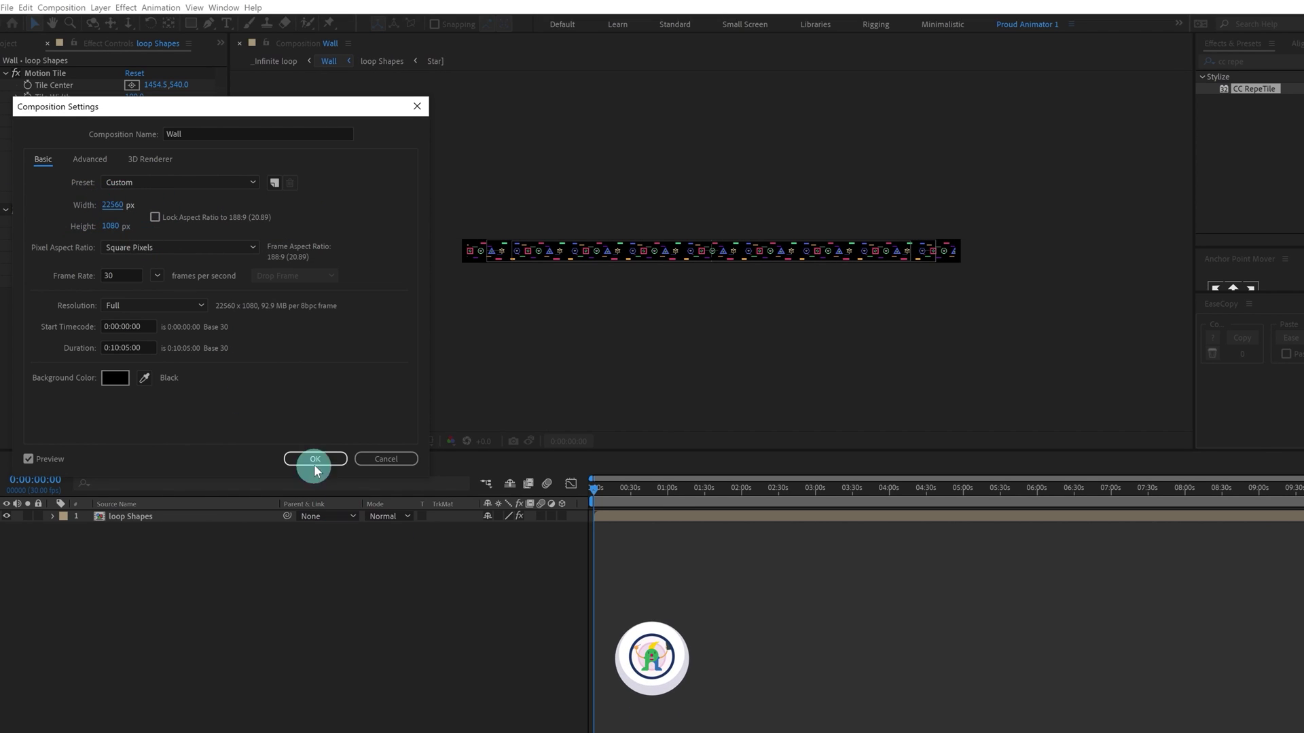
Step: Set both Expand Left and Expand Right of CC RepeTile to 5500 on the loop Shapes layer
click(169, 515)
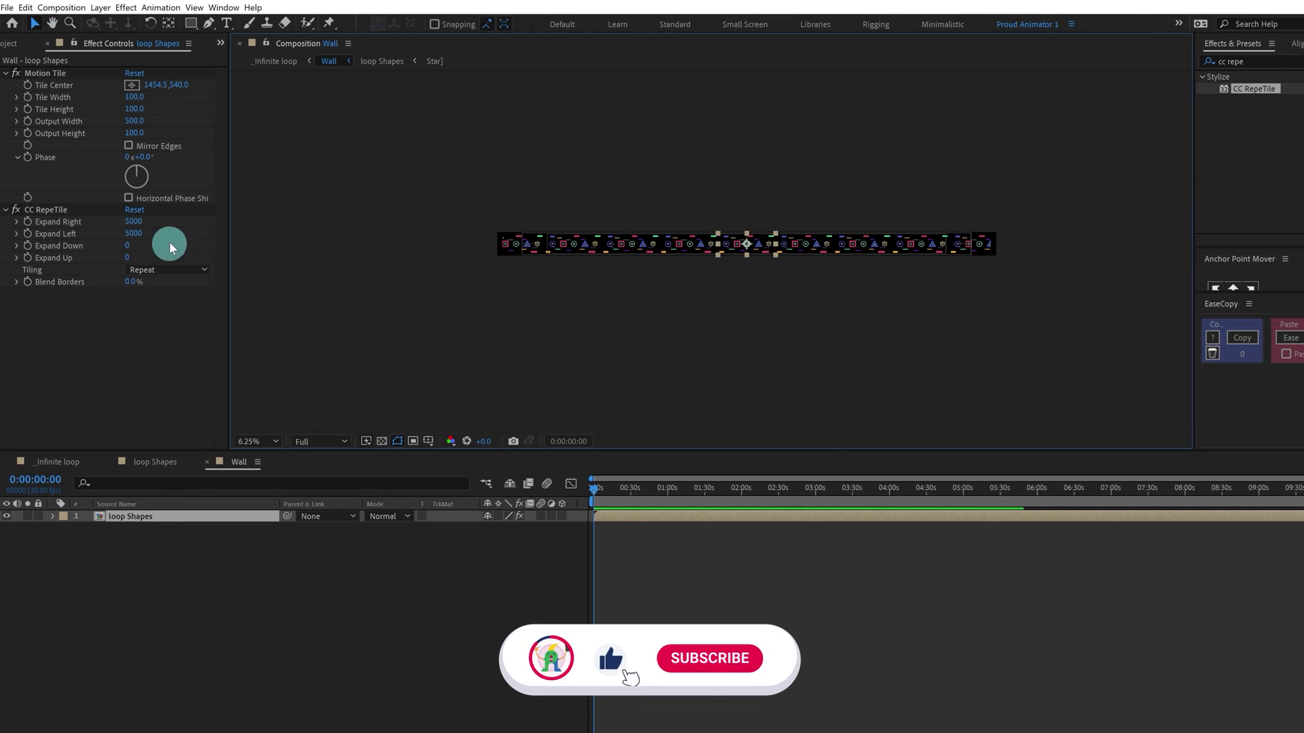
click(138, 233)
text(5500)
key(Return)
Step: Widen the Wall composition past 23402 px
click(61, 7)
click(76, 36)
drag(112, 205, 140, 212)
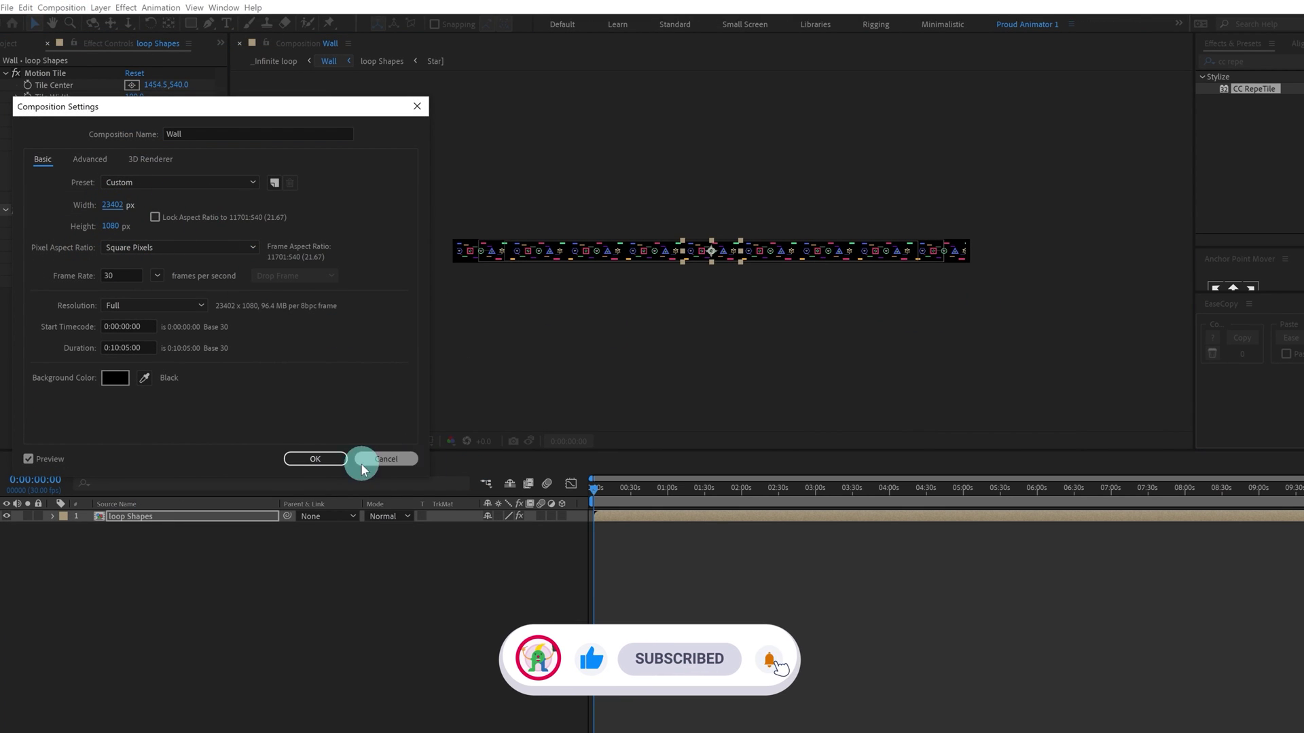
key(Return)
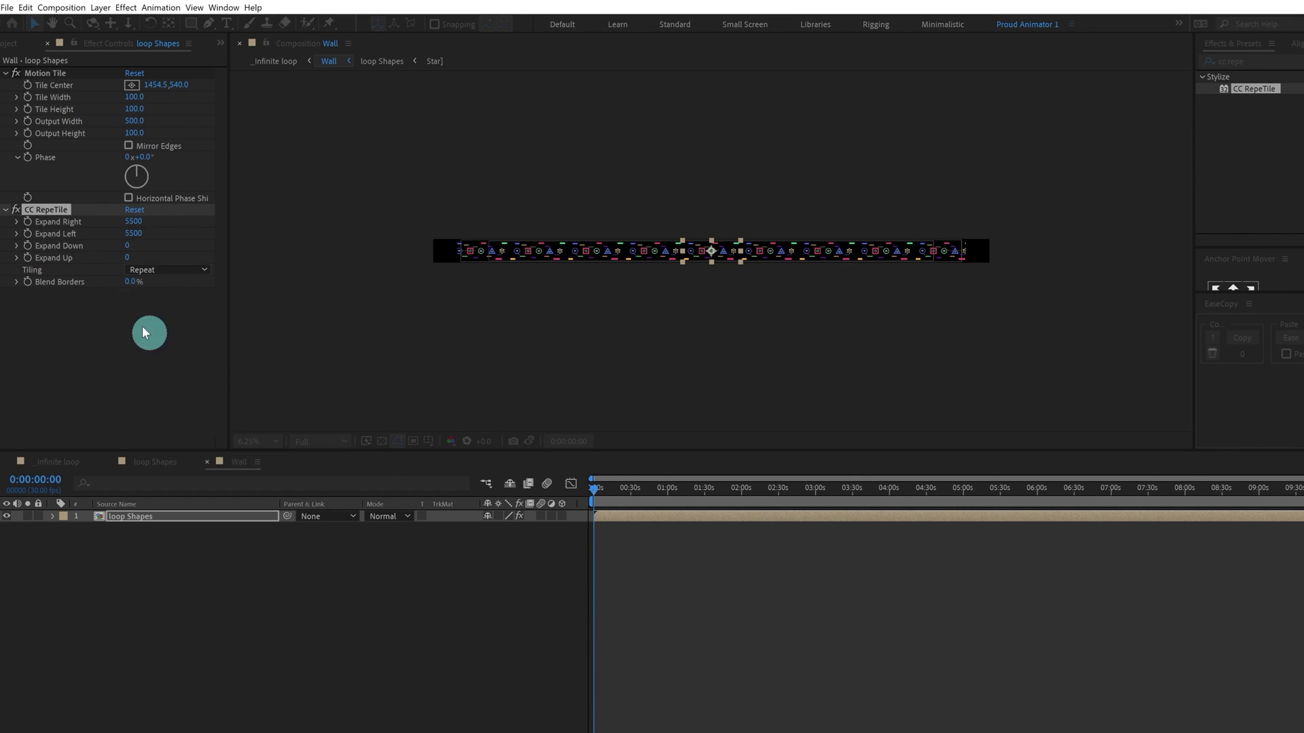
scroll(532, 279, up, 1)
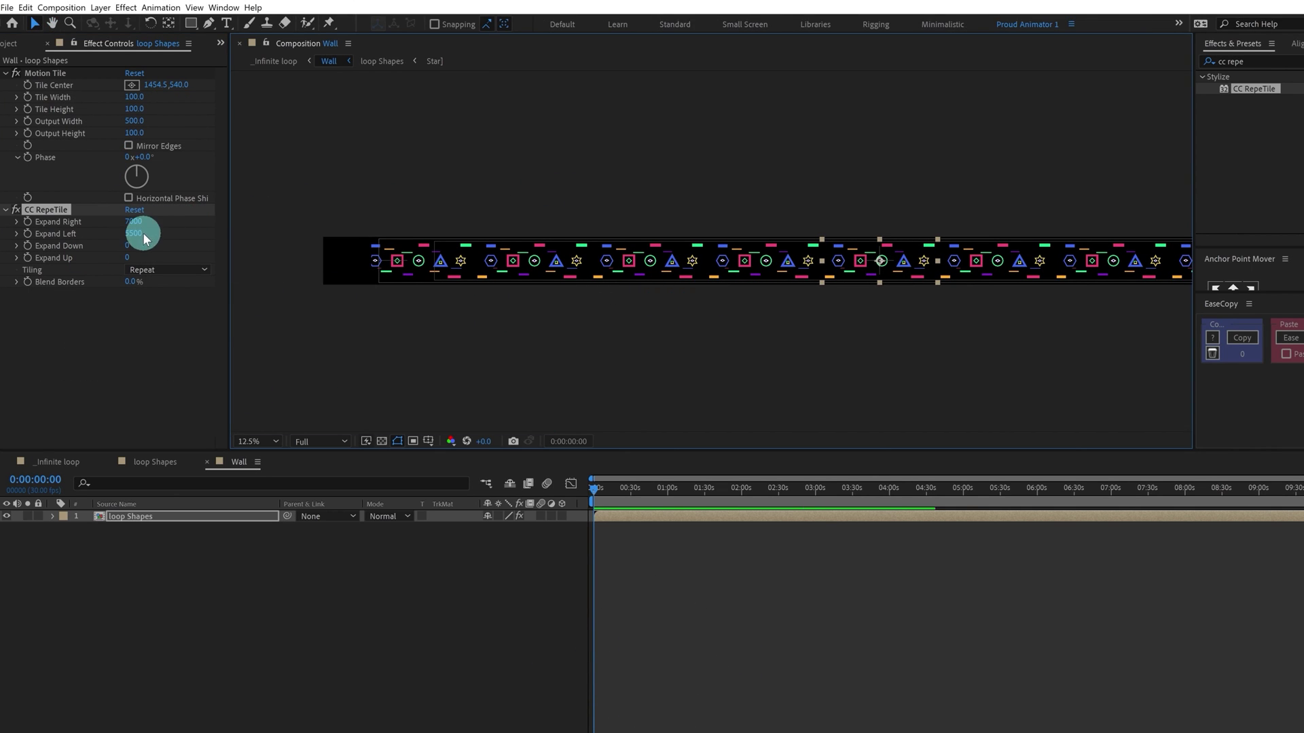
Step: Raise CC RepeTile's Expand Left to 5588 on the loop Shapes layer
drag(143, 232, 197, 238)
key(Up)
key(Up)
Step: Shift the loop Shapes layer left to the Wall composition's left edge and reduce the composition width to trim the empty end
click(862, 267)
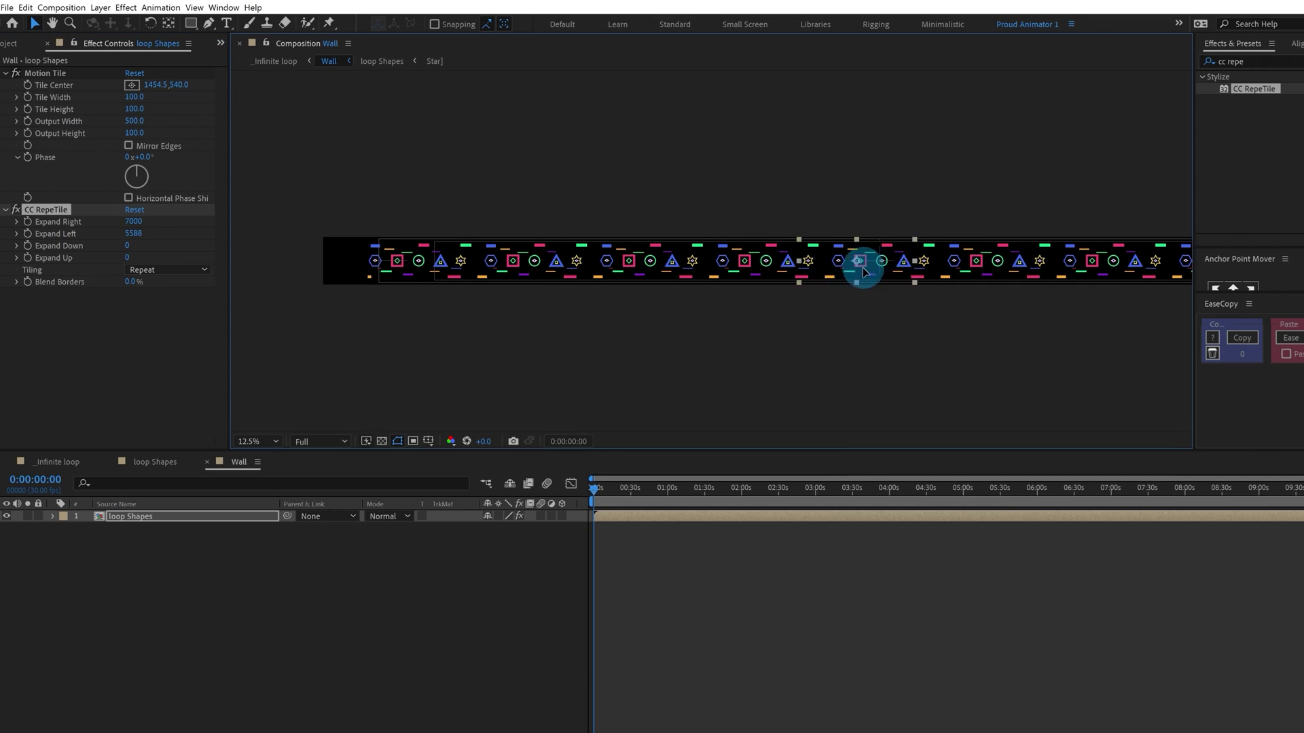
scroll(896, 273, down, 1)
scroll(883, 270, up, 1)
drag(840, 258, 556, 218)
click(585, 222)
scroll(588, 224, down, 1)
click(588, 223)
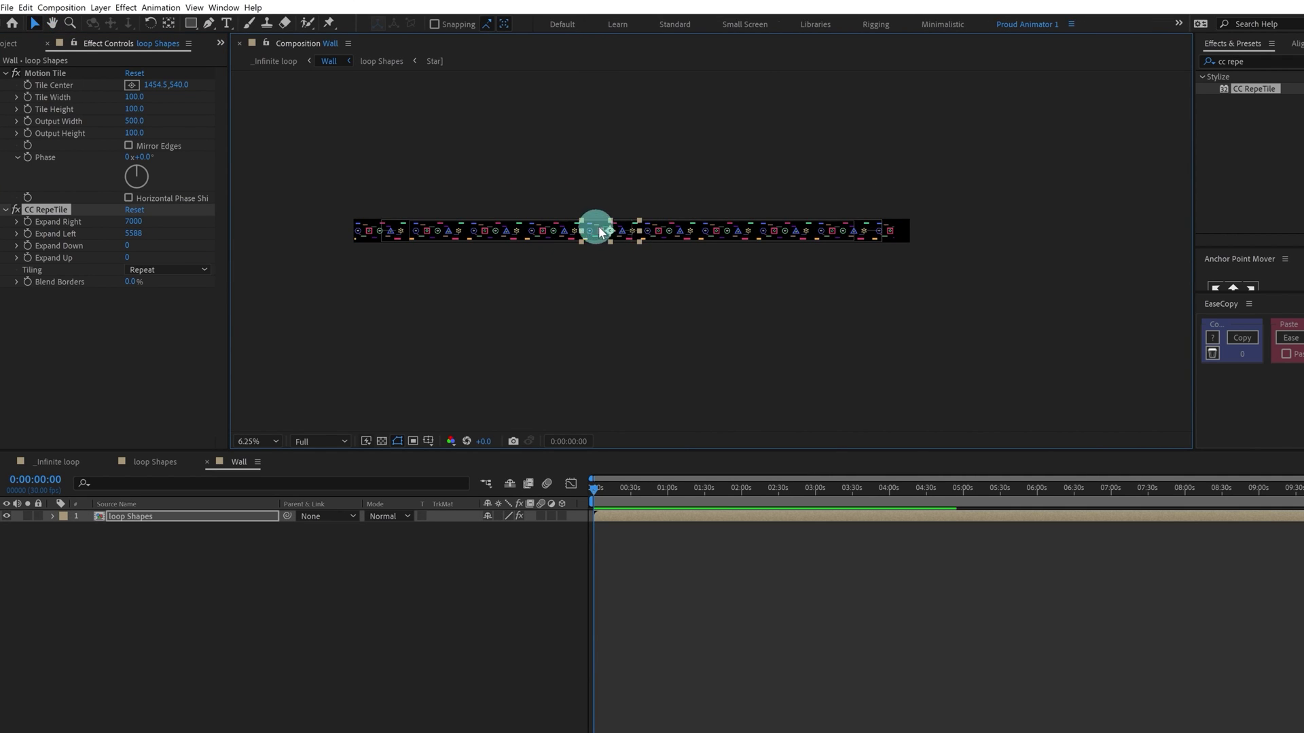
key(ctrl+k)
drag(86, 205, 78, 206)
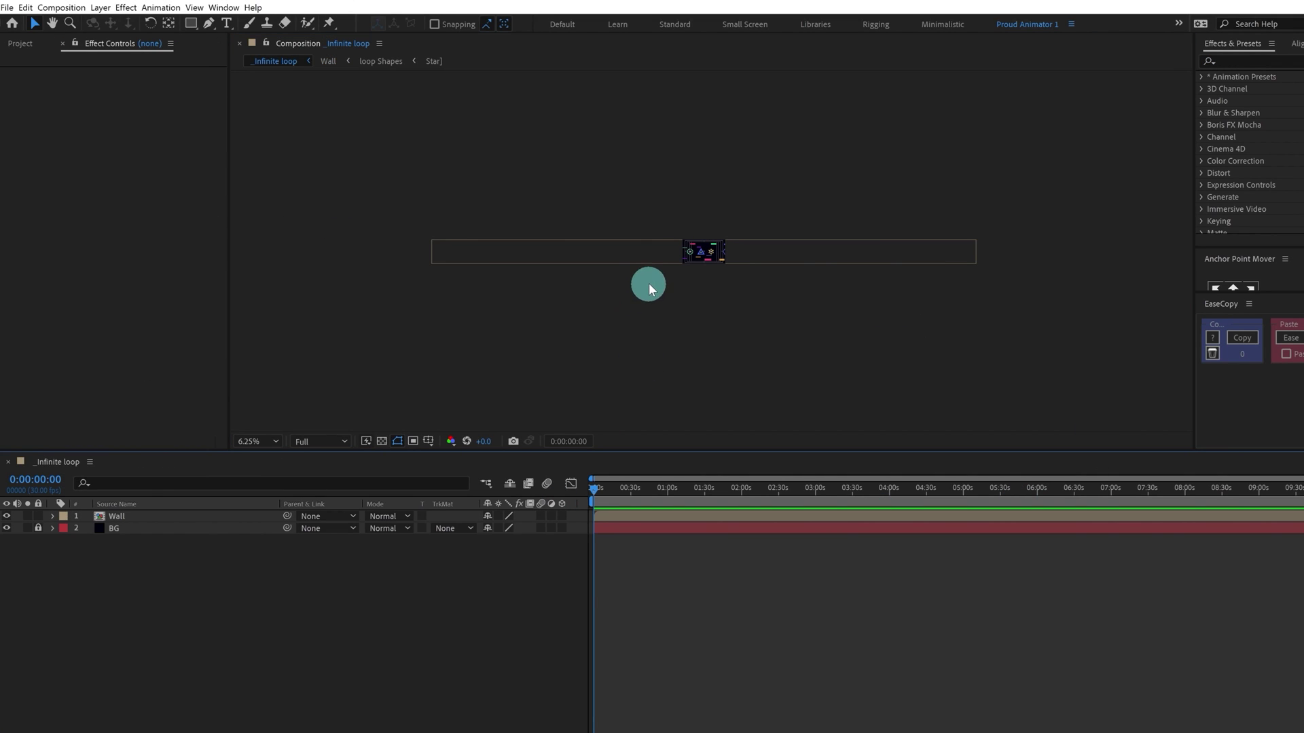
drag(653, 193, 824, 320)
drag(720, 263, 927, 259)
key(ctrl+z)
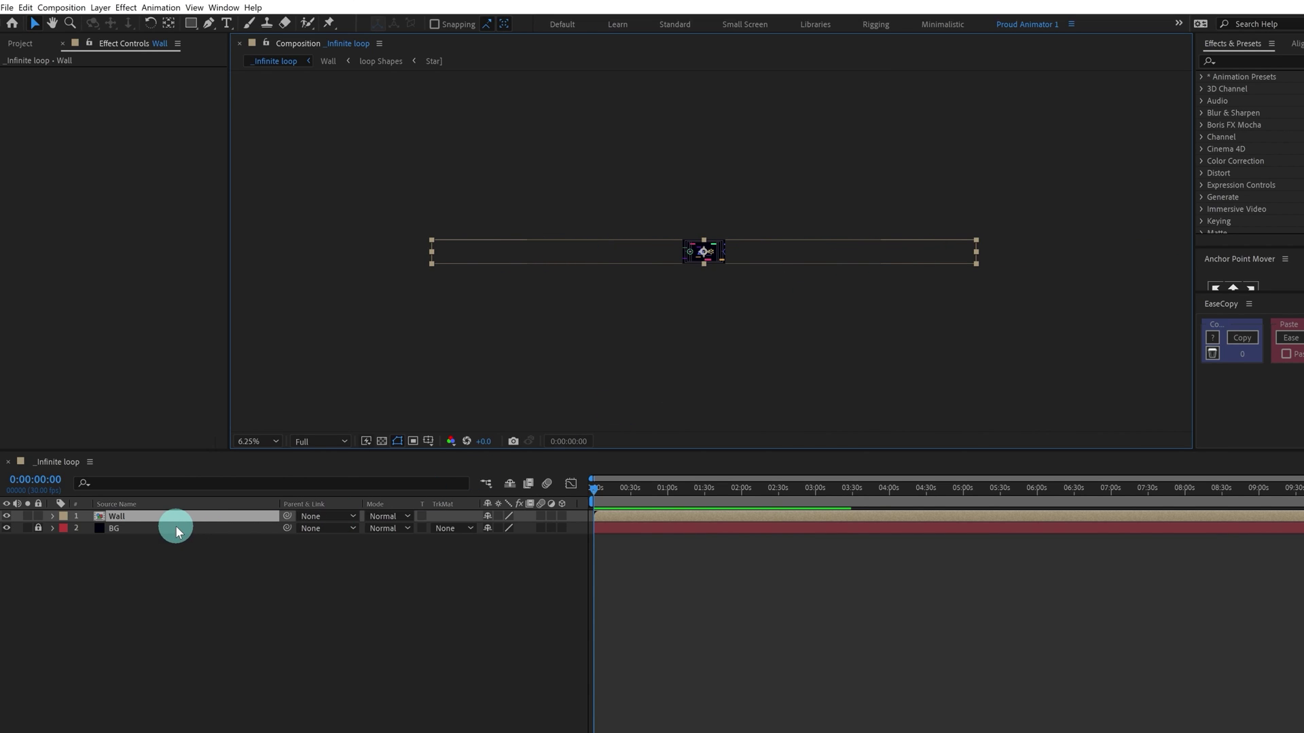
Step: Duplicate the Wall layer, place the copy end to end on the original's right side, and parent it to the original
key(ctrl+d)
drag(715, 251, 1259, 247)
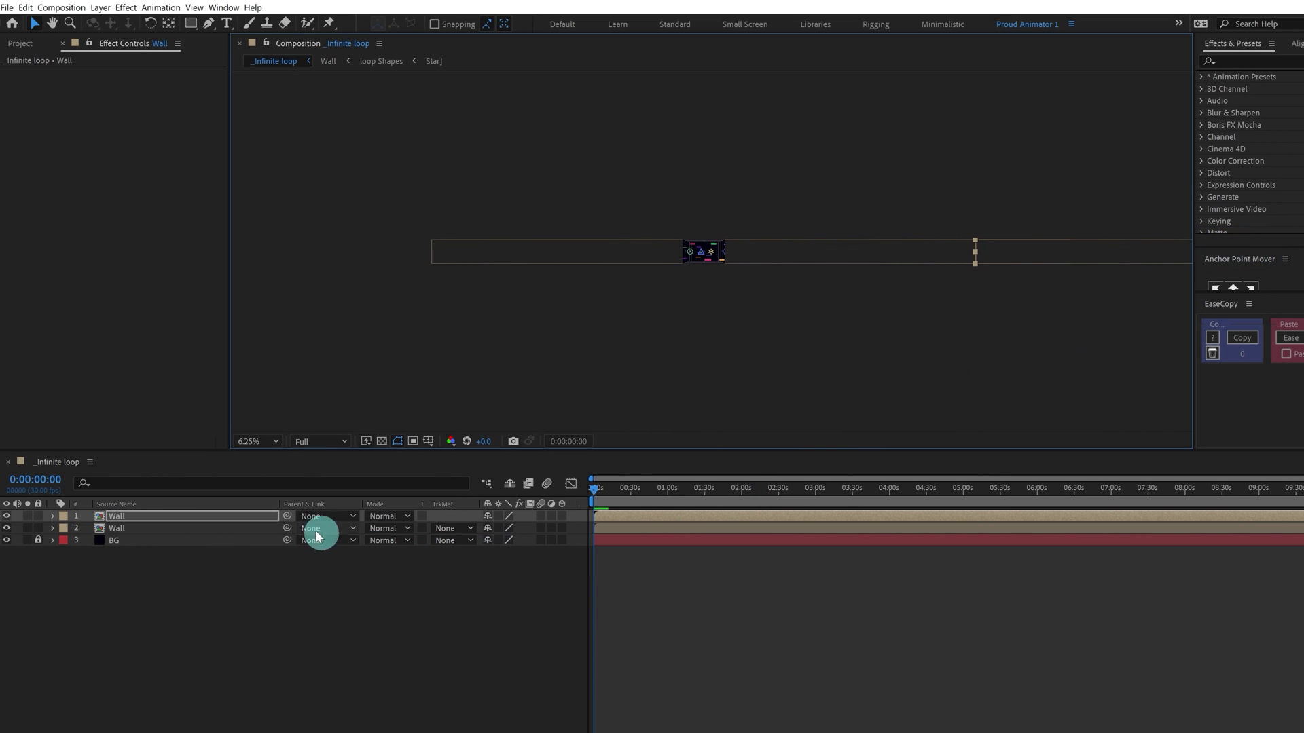
drag(288, 516, 244, 527)
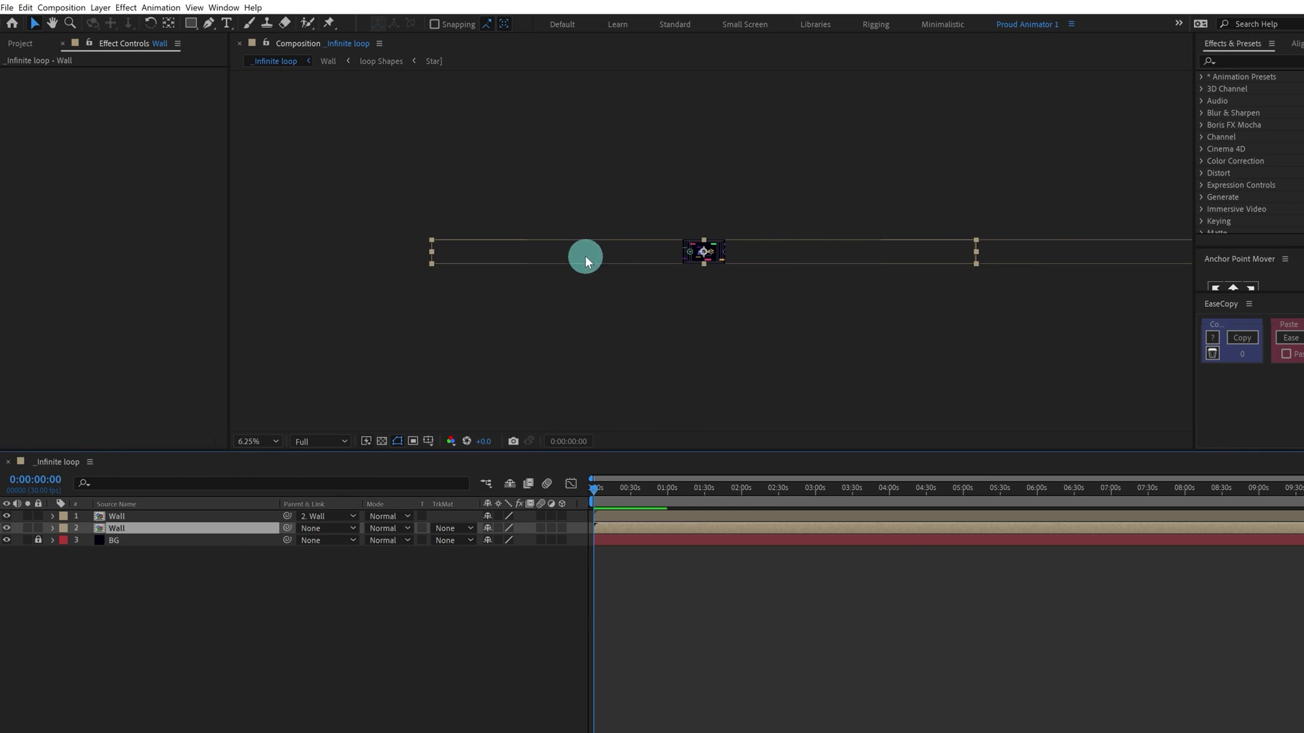
Step: Slide the parent Wall layer sideways across the frame to test the joined walls, and undo the last move
drag(583, 256, 933, 253)
drag(833, 266, 443, 258)
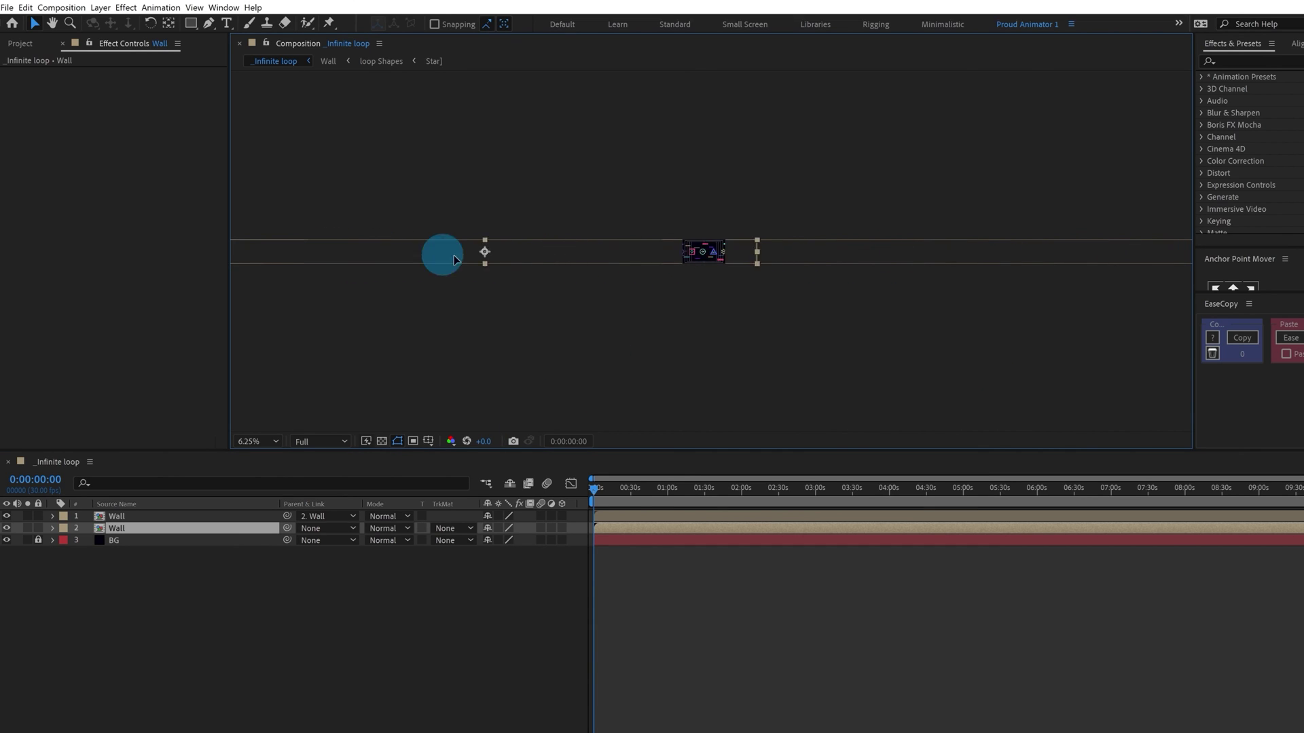
drag(453, 260, 286, 257)
key(ctrl+z)
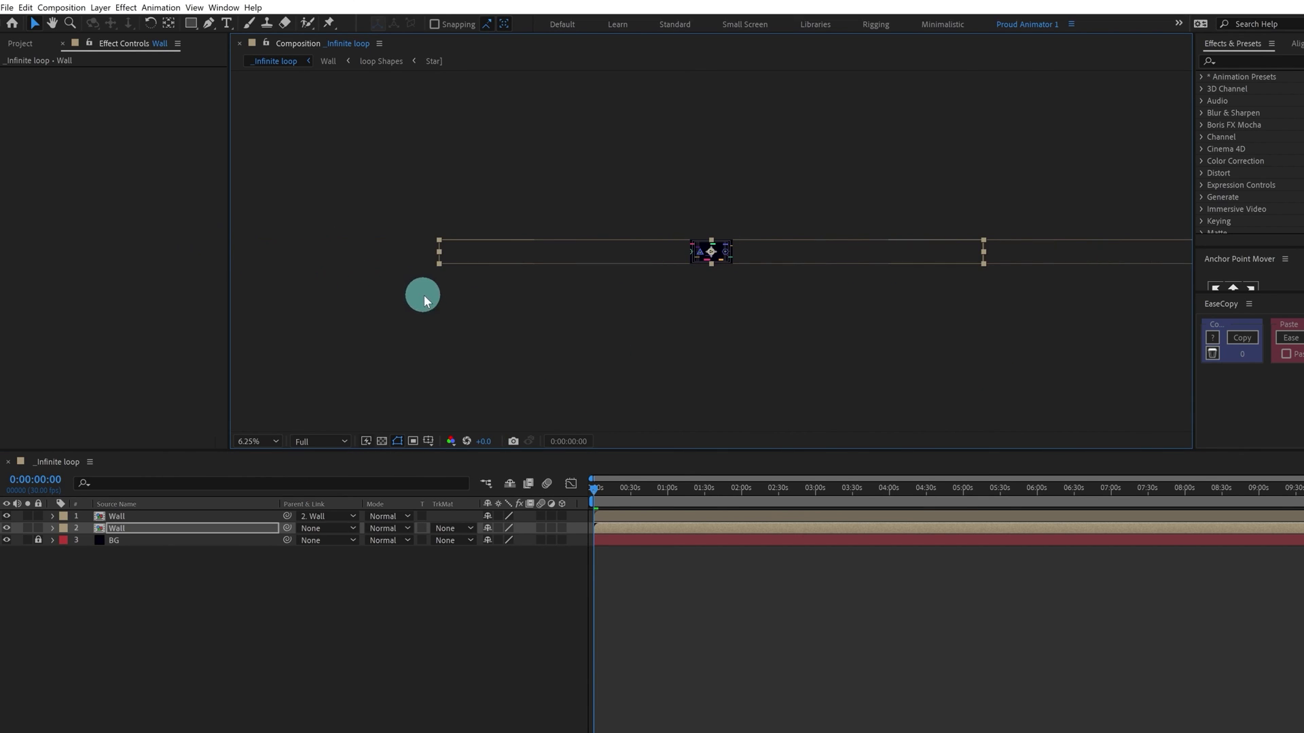
key(Return)
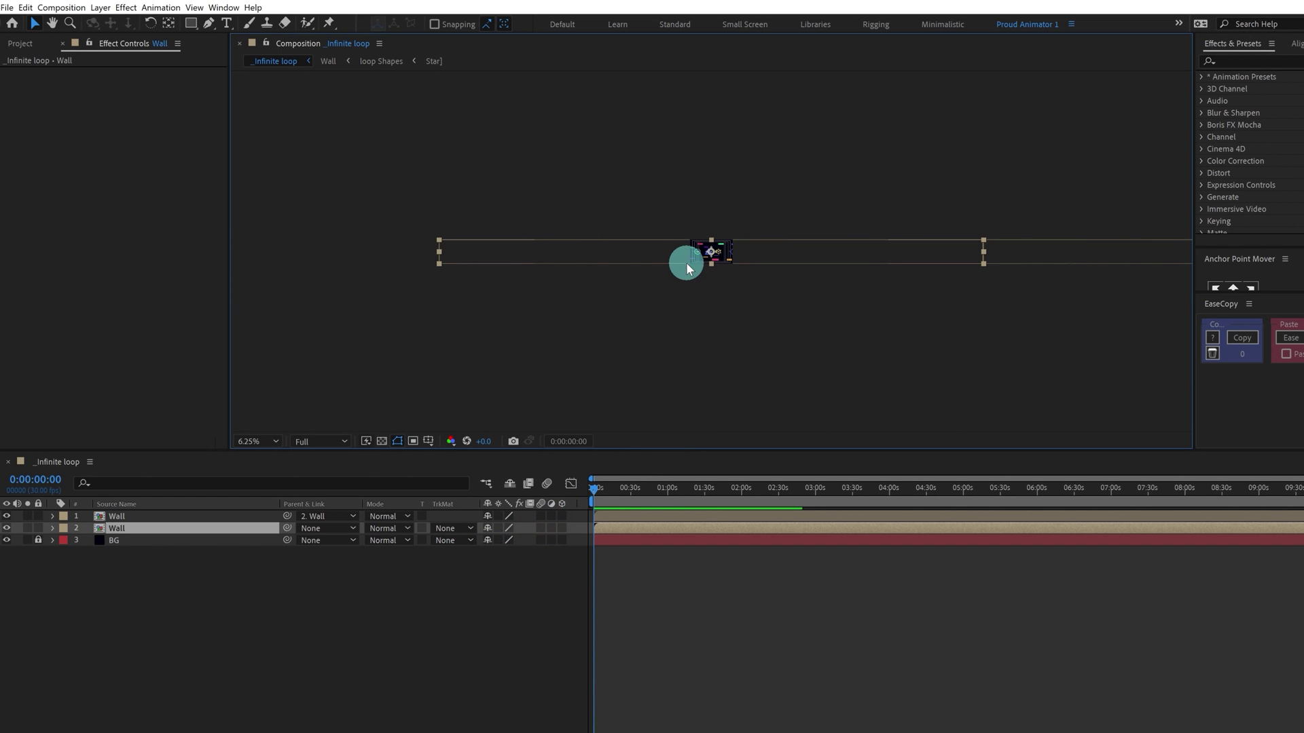
Step: Delete the duplicate Wall layer parented to the original
click(248, 596)
click(136, 520)
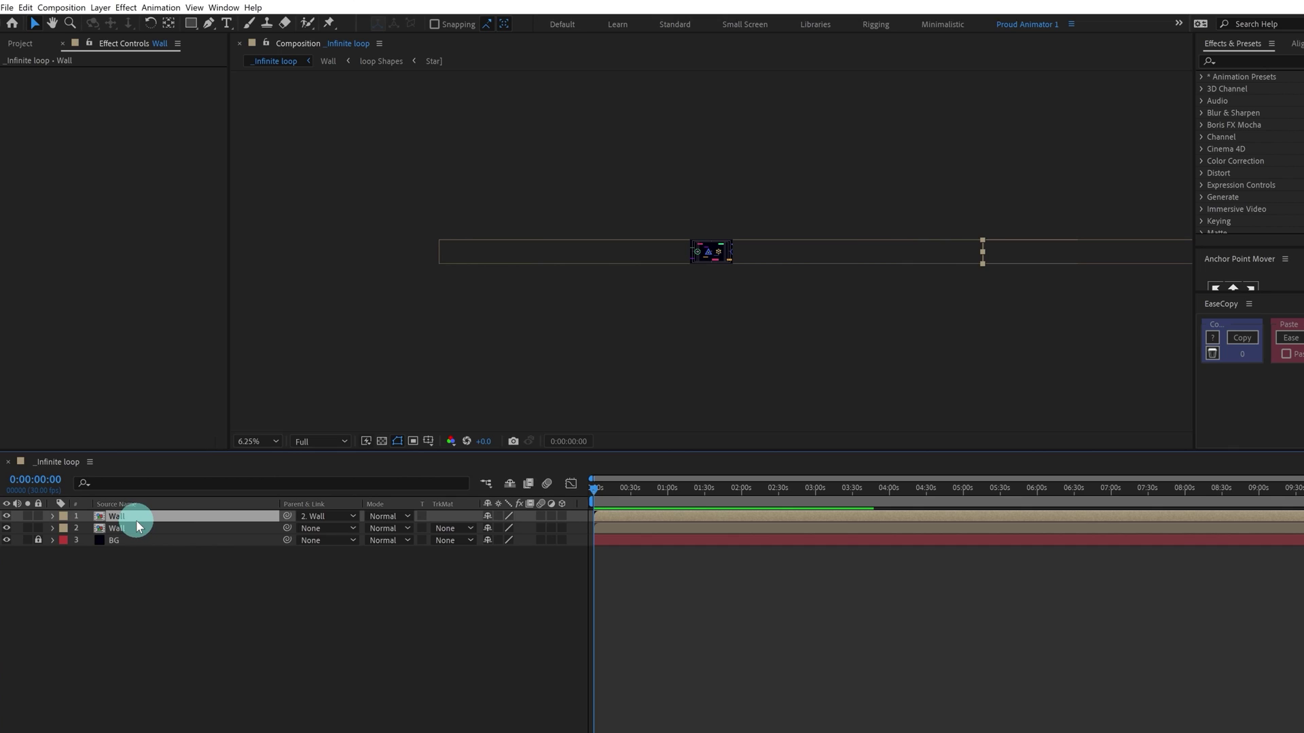
key(Delete)
Step: Place the Wall layer's anchor point at the centre of the composition frame and make the layer 3D
click(138, 516)
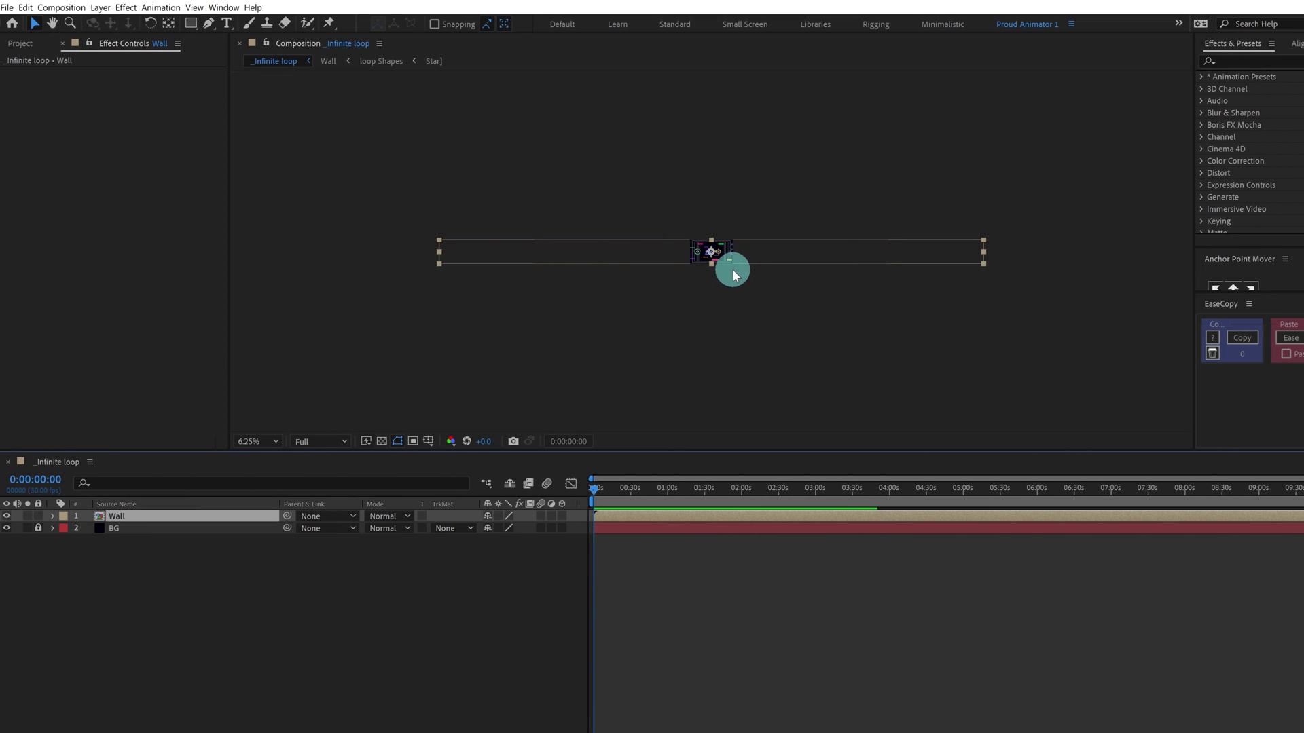
key(y)
mouse_move(709, 252)
mouse_down()
mouse_move(438, 251)
mouse_move(711, 262)
mouse_up()
key(v)
scroll(721, 290, up, 3)
key(y)
click(561, 516)
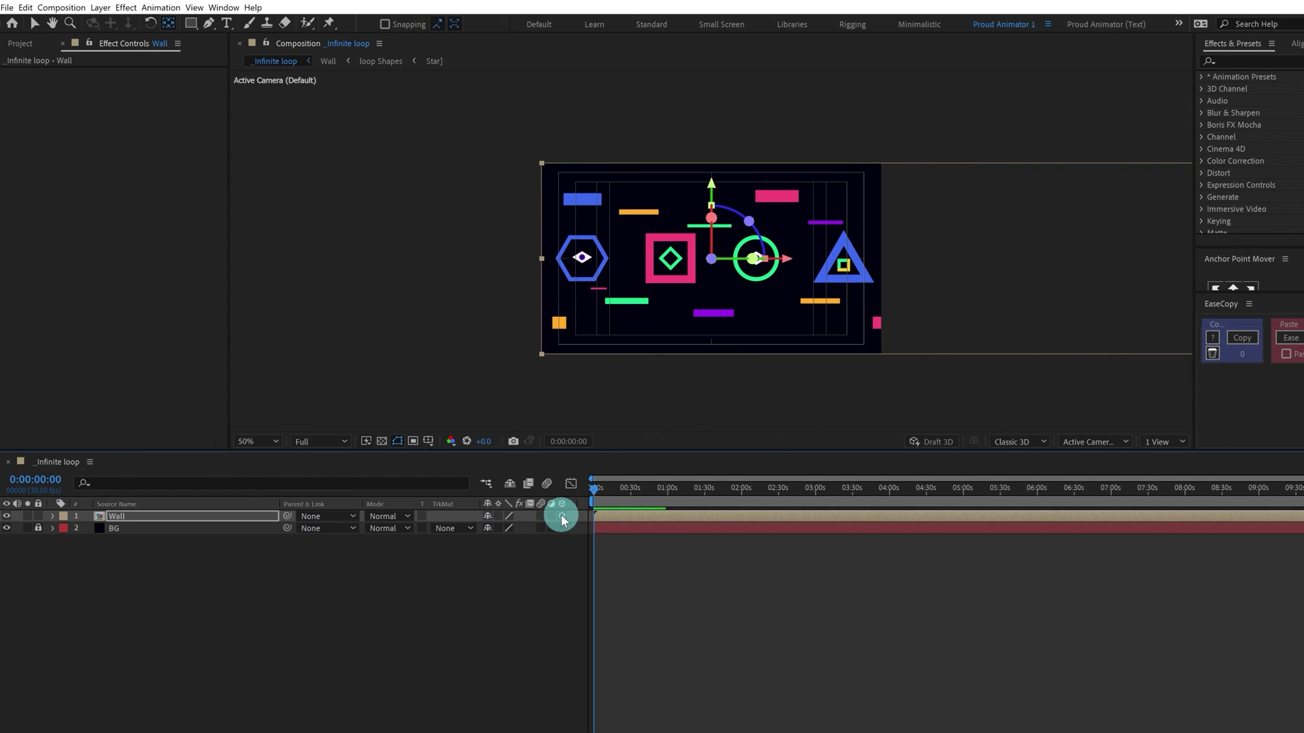
Step: Rename the Wall layer to L, duplicate it, and name the copy R
click(132, 516)
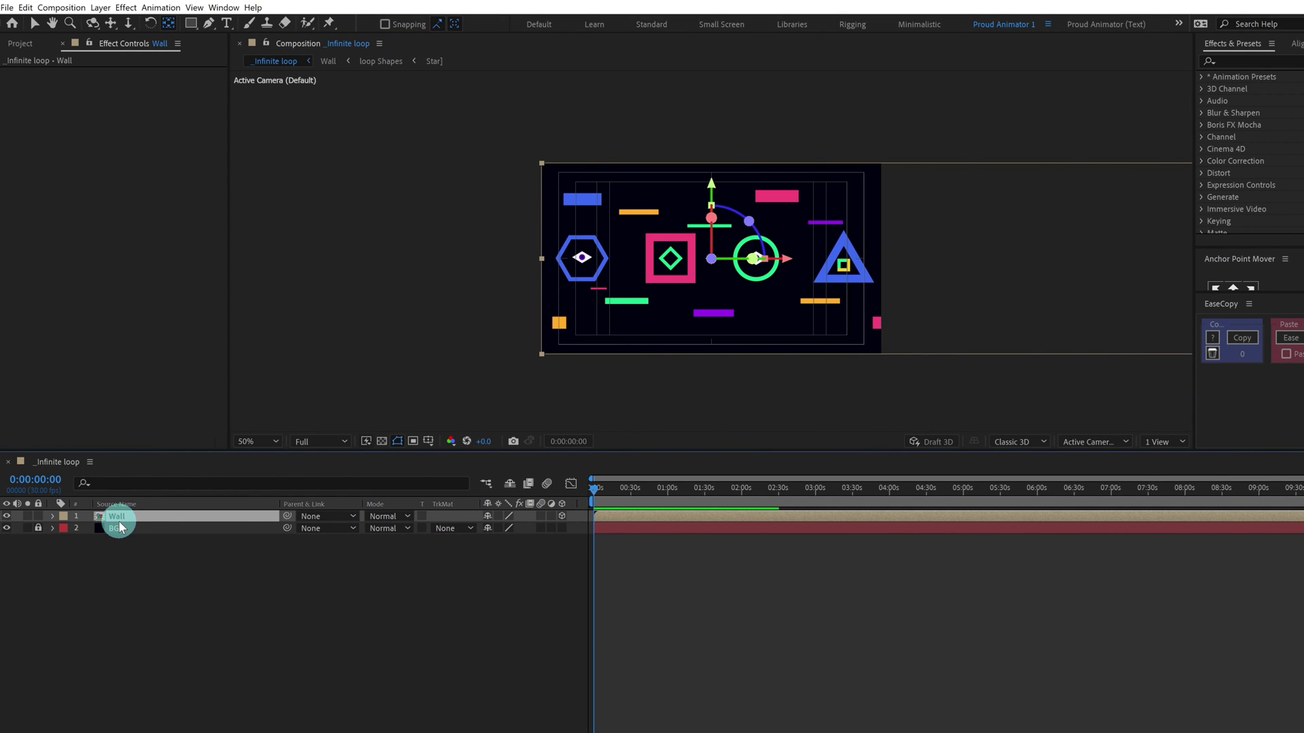
key(Return)
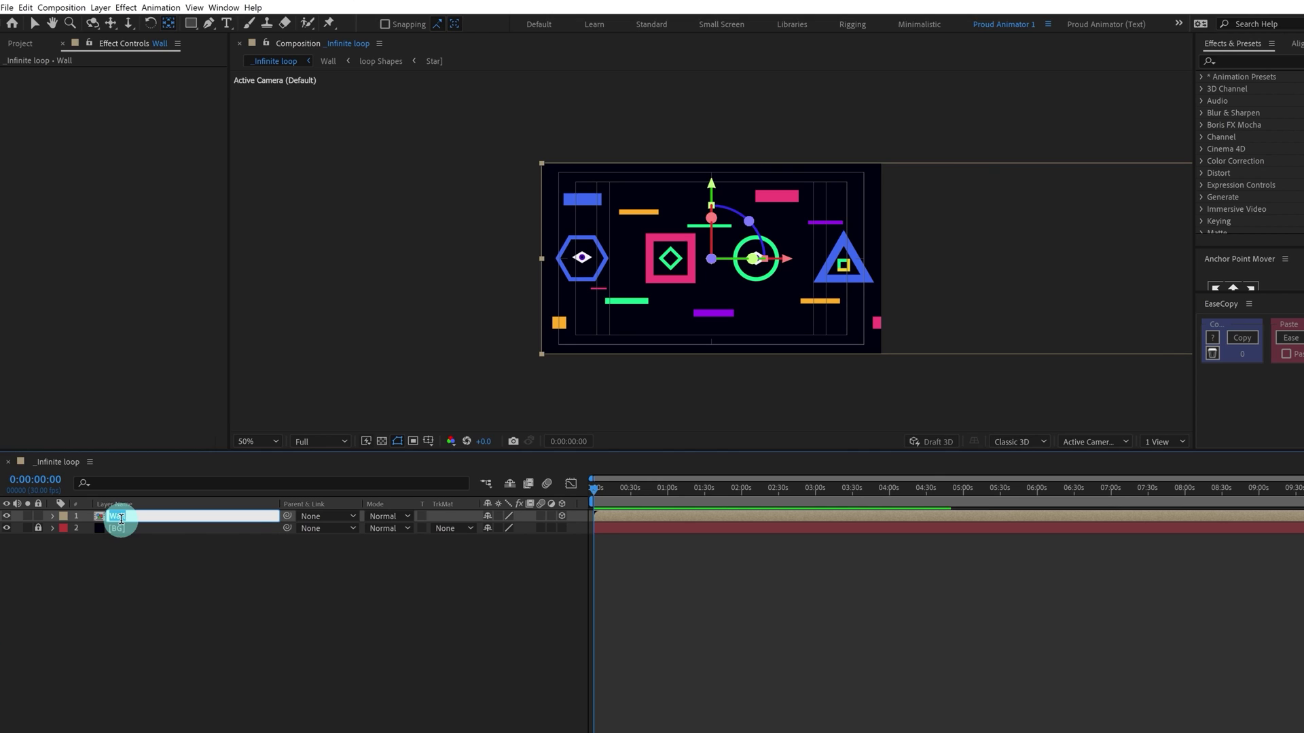
text(L)
key(Return)
key(ctrl+d)
key(Return)
text(R)
key(Return)
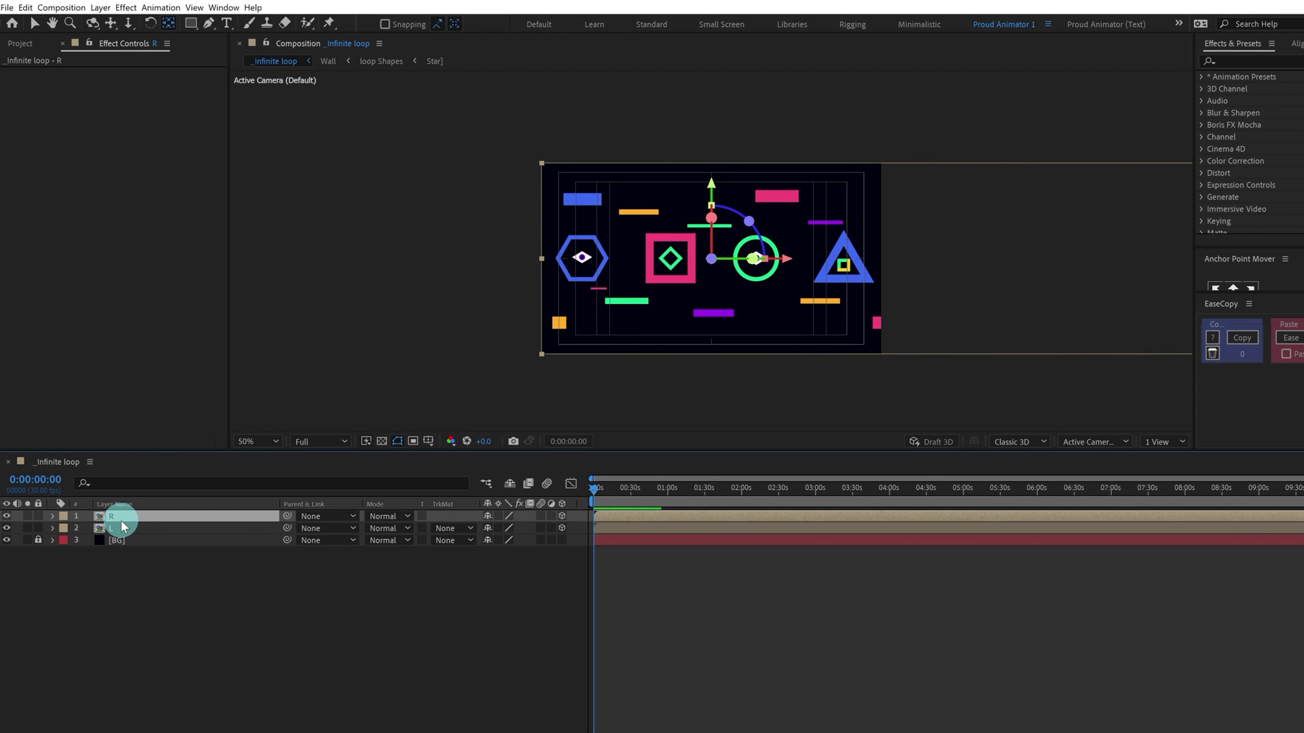
Step: Make two more duplicates of the wall layer and name them T and B
key(ctrl+d)
key(Return)
text(T)
key(Return)
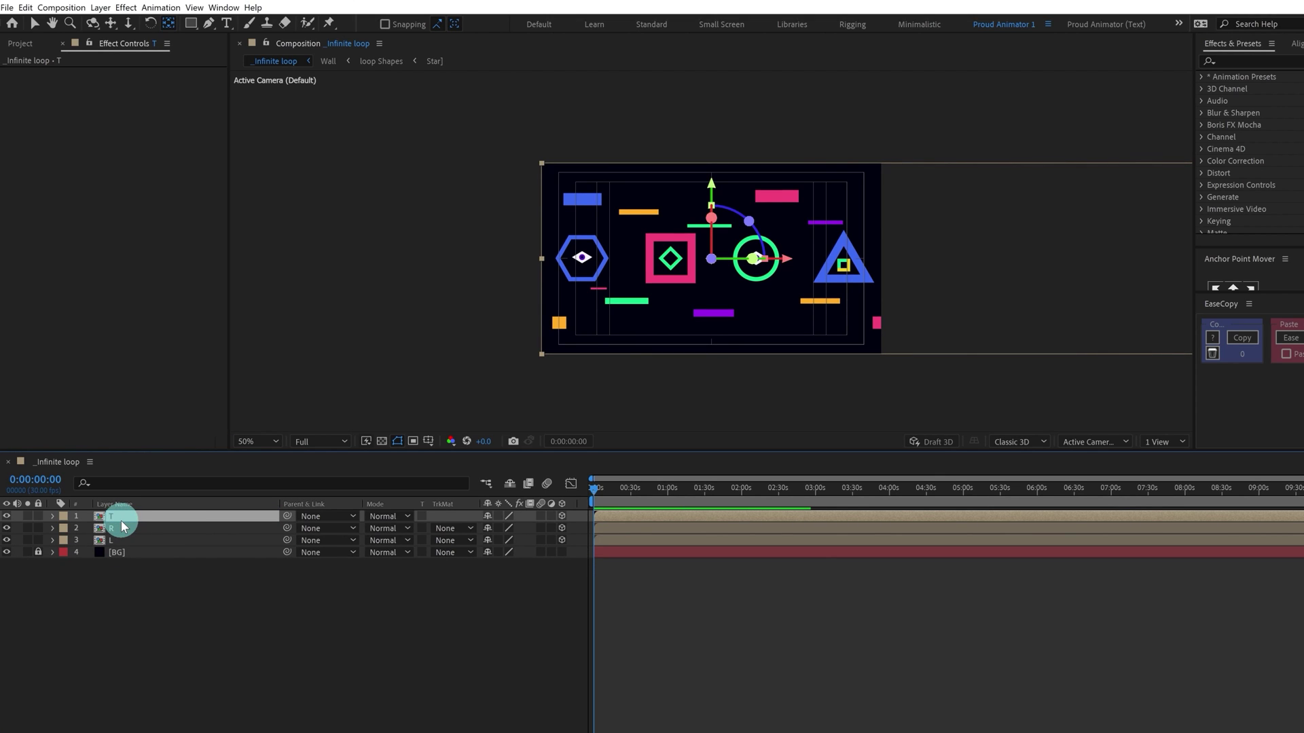
key(ctrl+d)
key(Return)
text(B)
key(Return)
Step: Hide layers B, T and R, and set layer L's Y Rotation to -90°
click(131, 552)
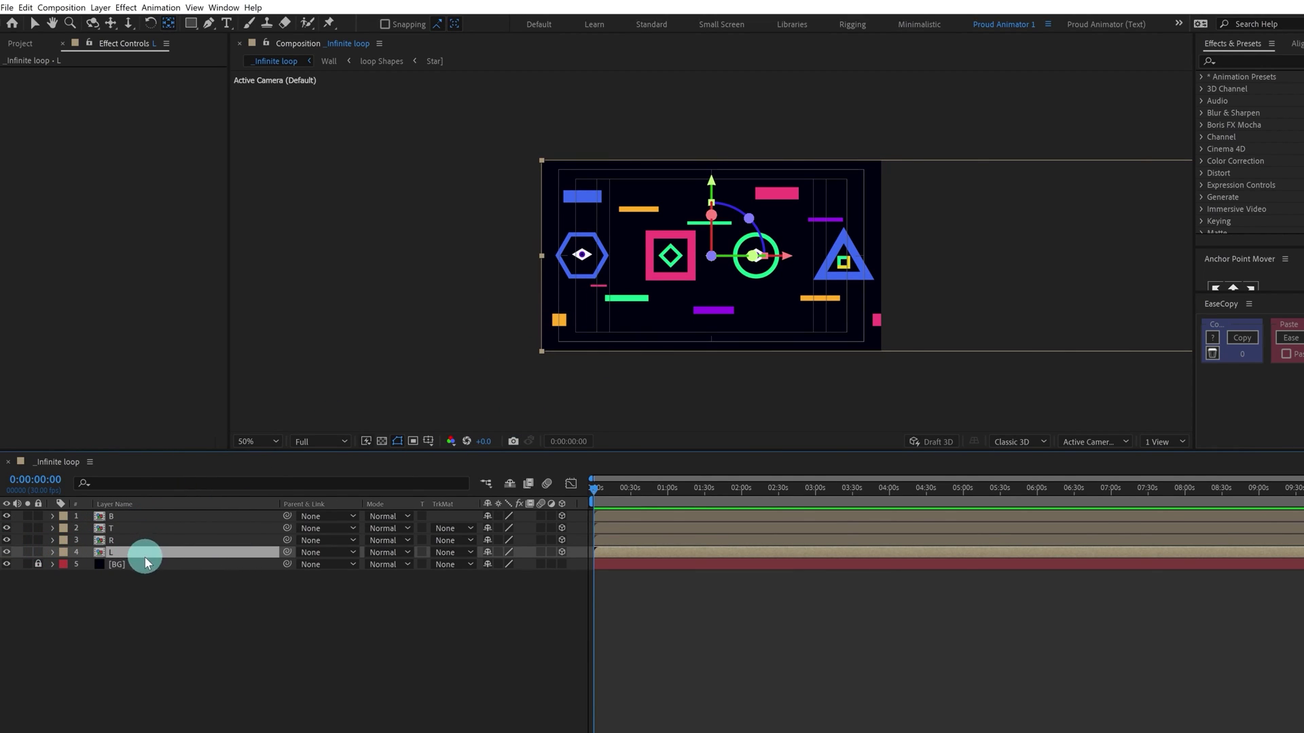
key(r)
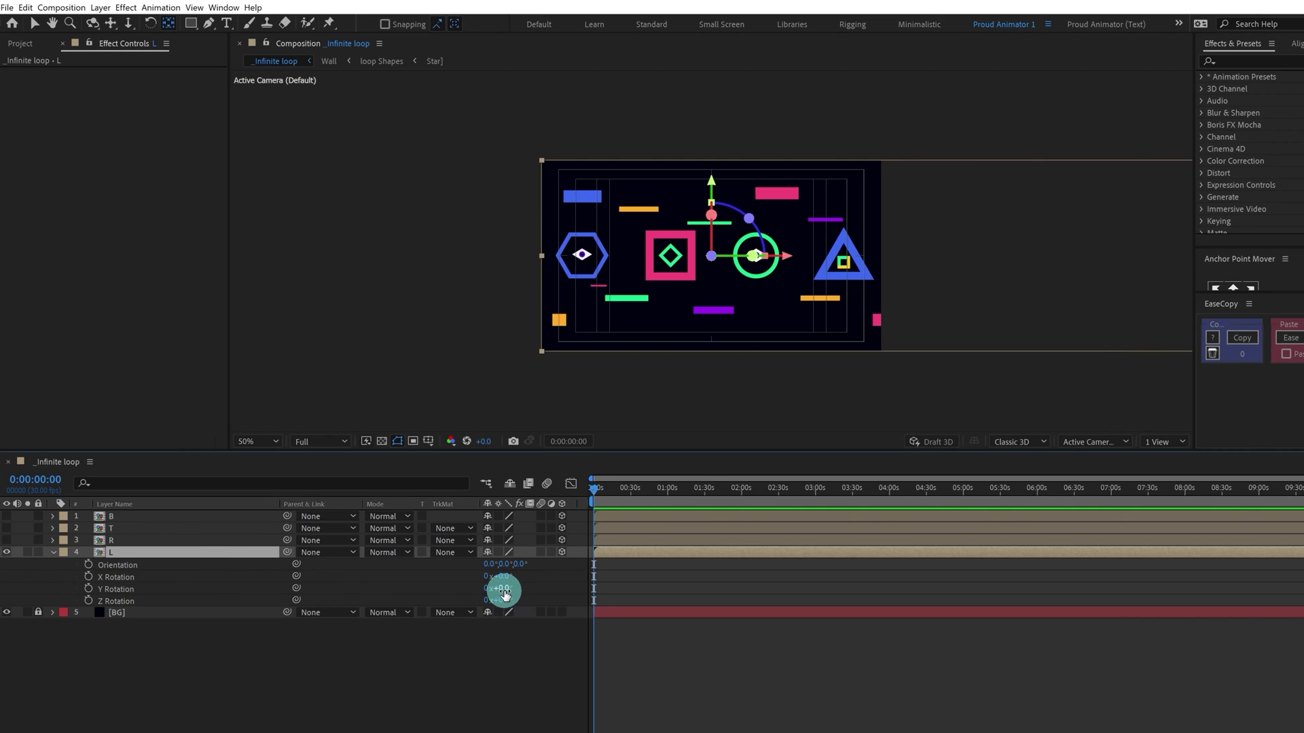
mouse_move(504, 589)
mouse_down()
mouse_move(516, 589)
mouse_move(460, 586)
mouse_move(480, 588)
mouse_up()
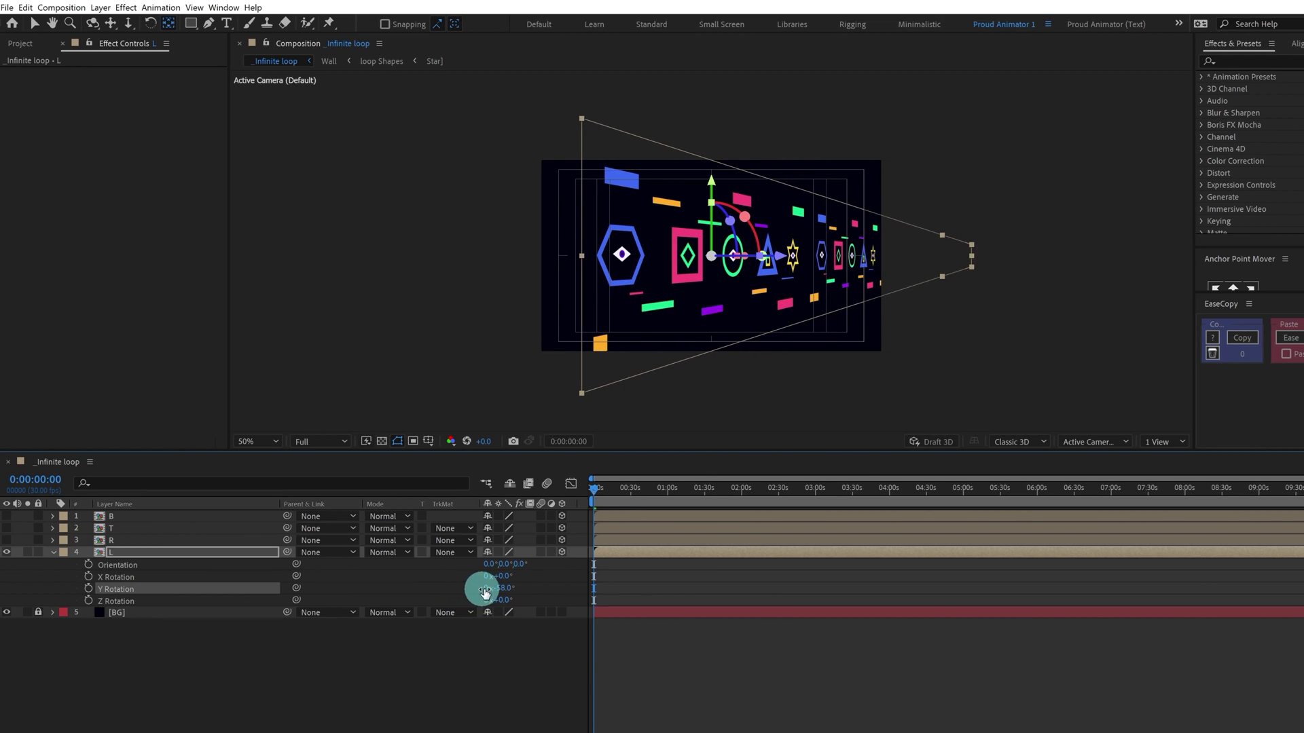
click(503, 588)
text(-90)
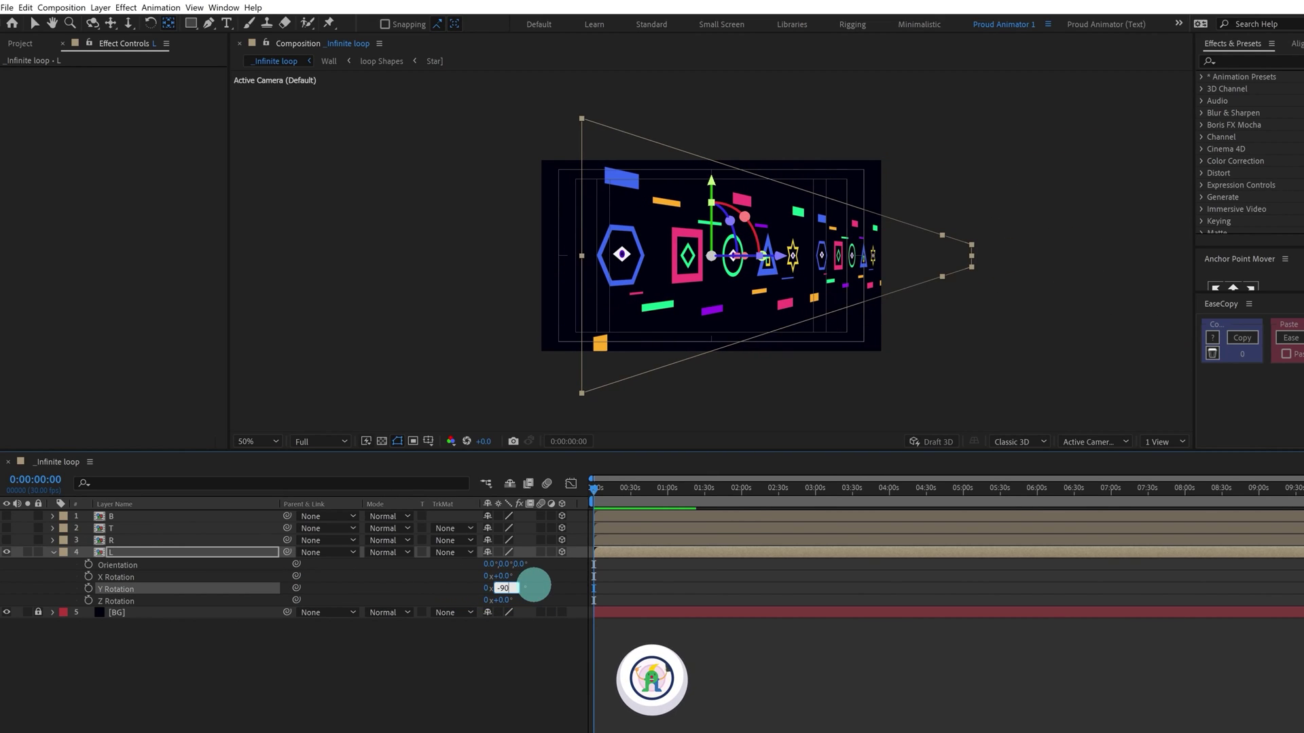
key(Return)
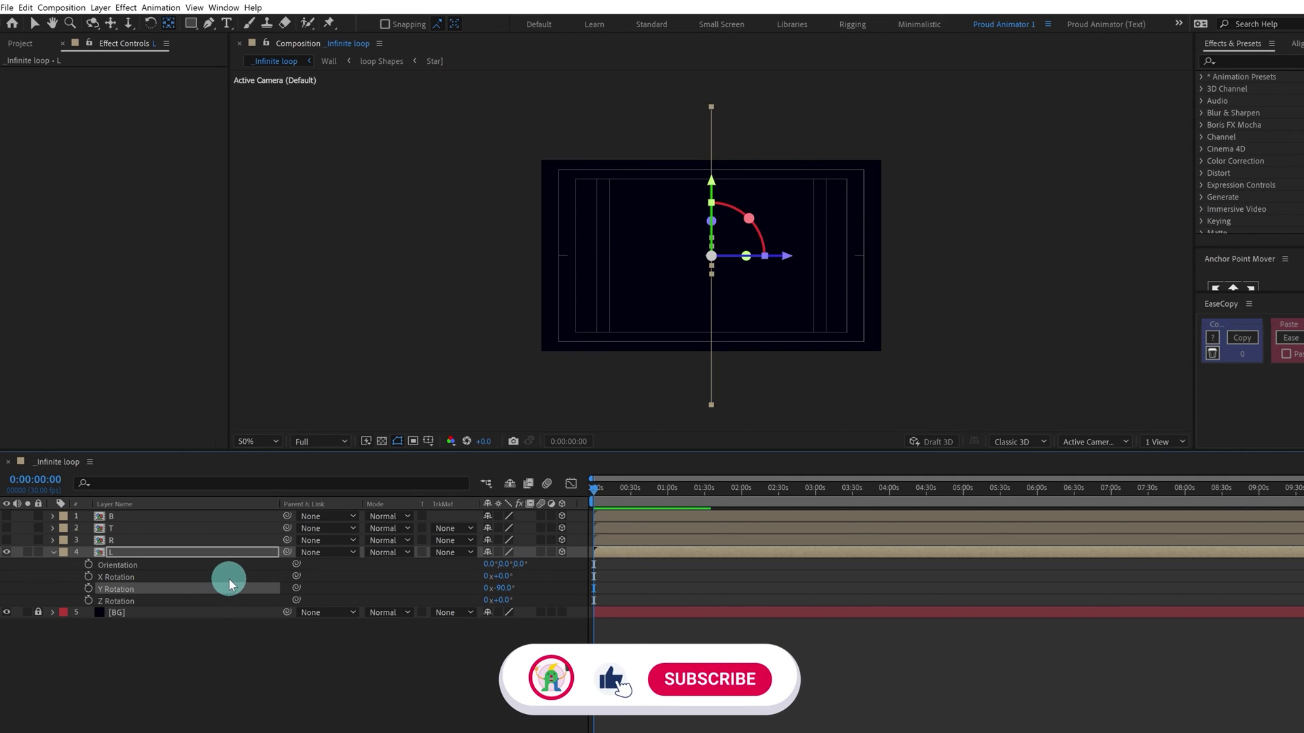
Step: Offset layer L's X position by -600 to 360 so it forms the left wall
key(p)
drag(503, 570, 127, 563)
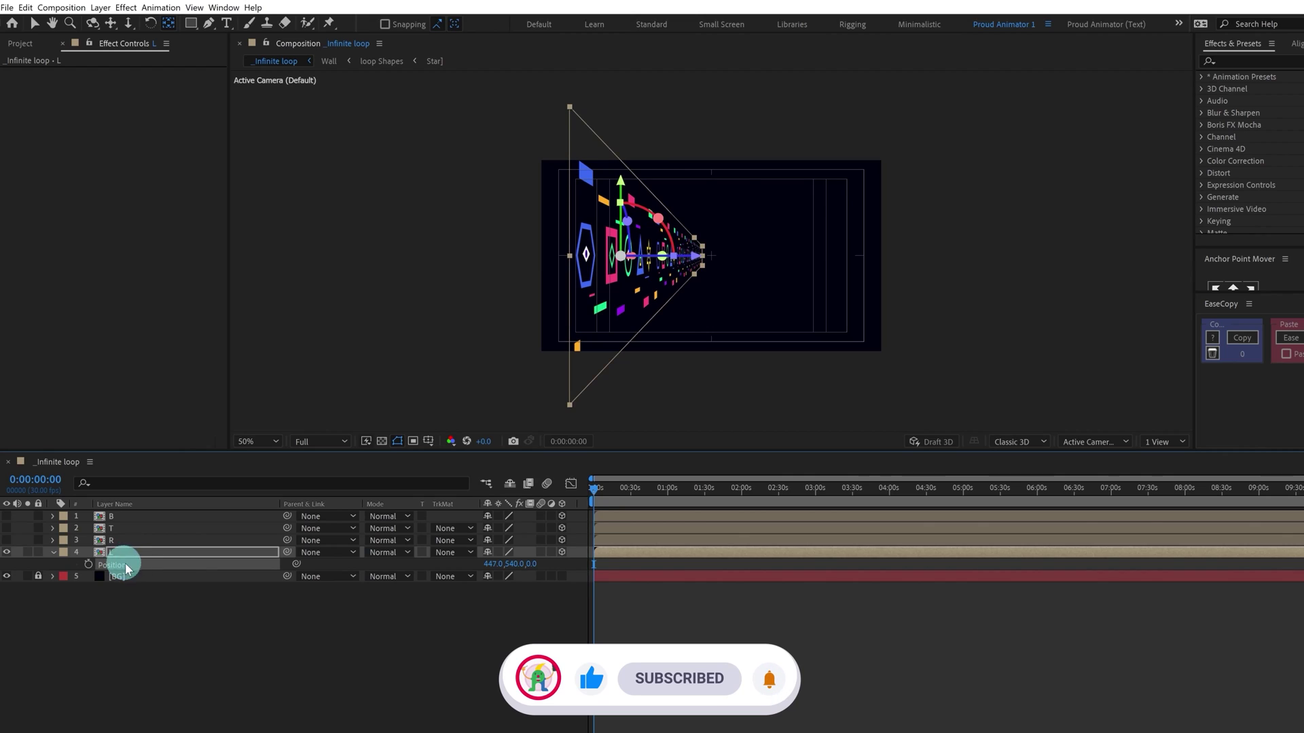
key(ctrl+z)
click(486, 565)
key(Right)
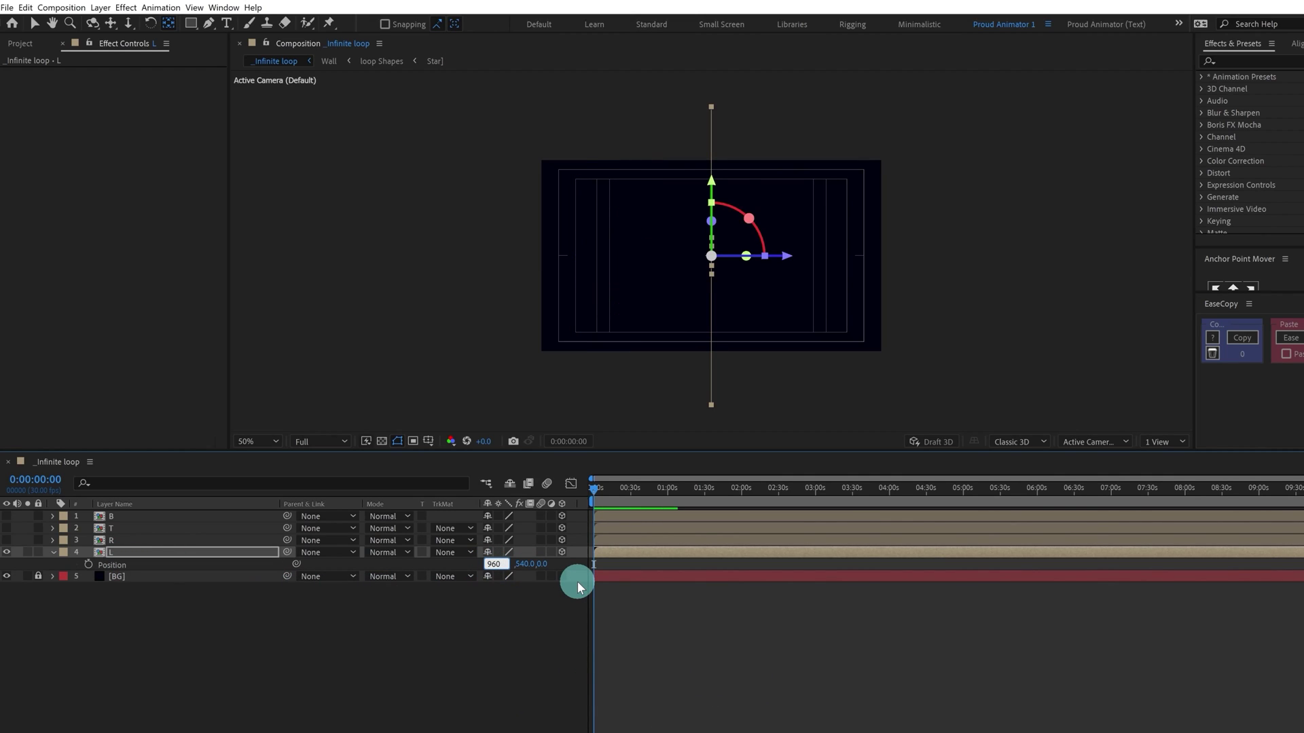
text(-600)
key(Return)
click(813, 649)
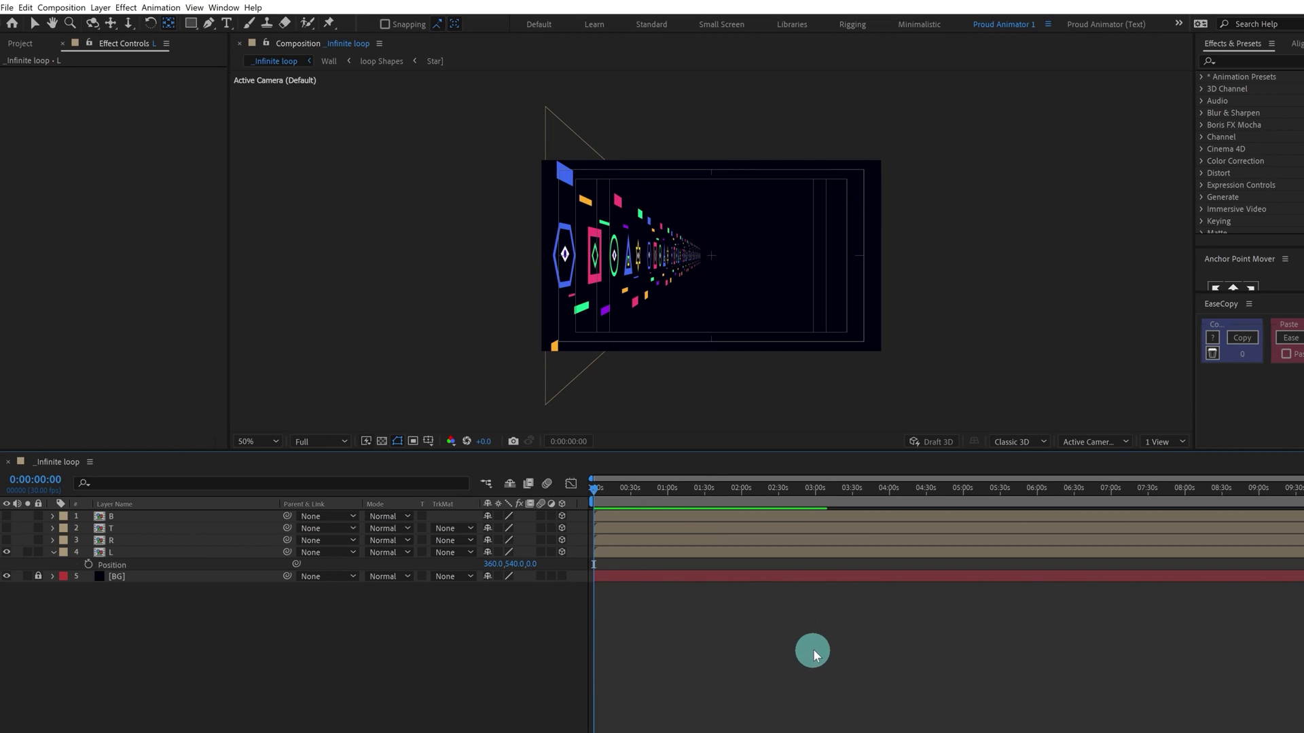
Step: Make layer R visible, switch it back to 2D, and solo it
click(114, 541)
click(7, 540)
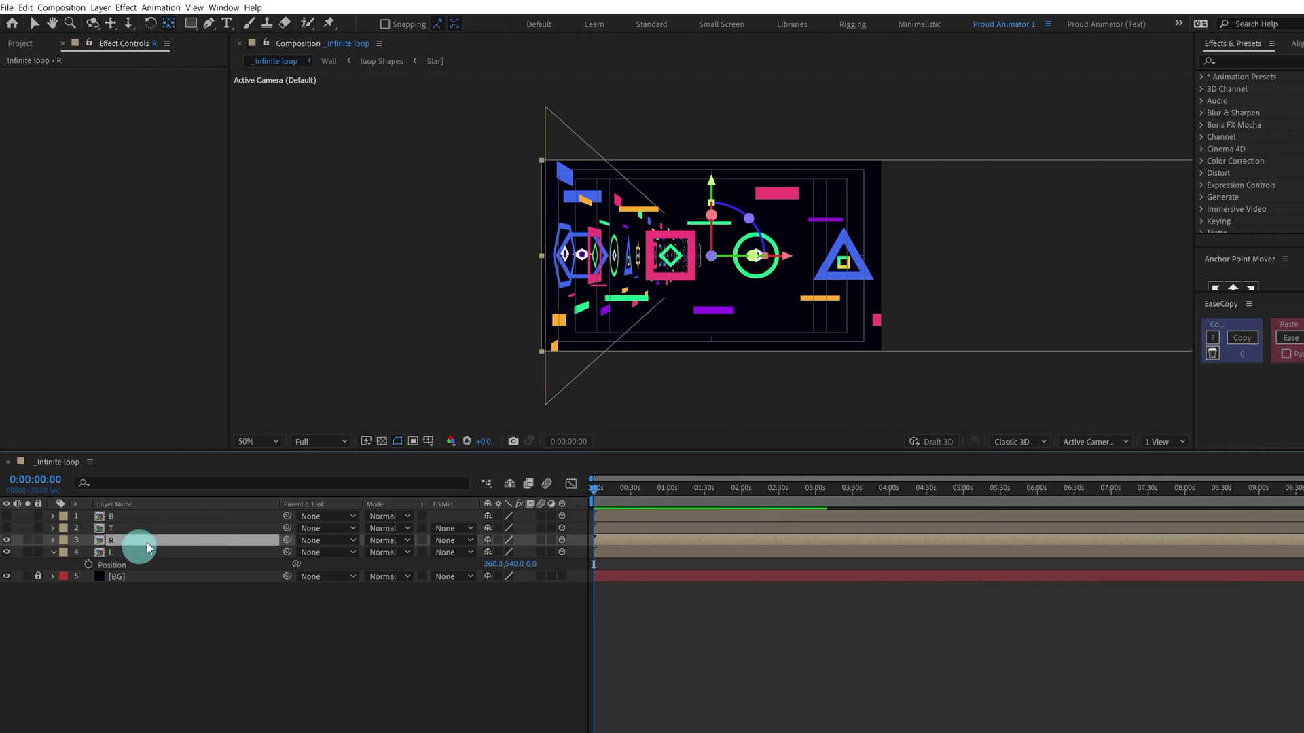
scroll(898, 275, down, 4)
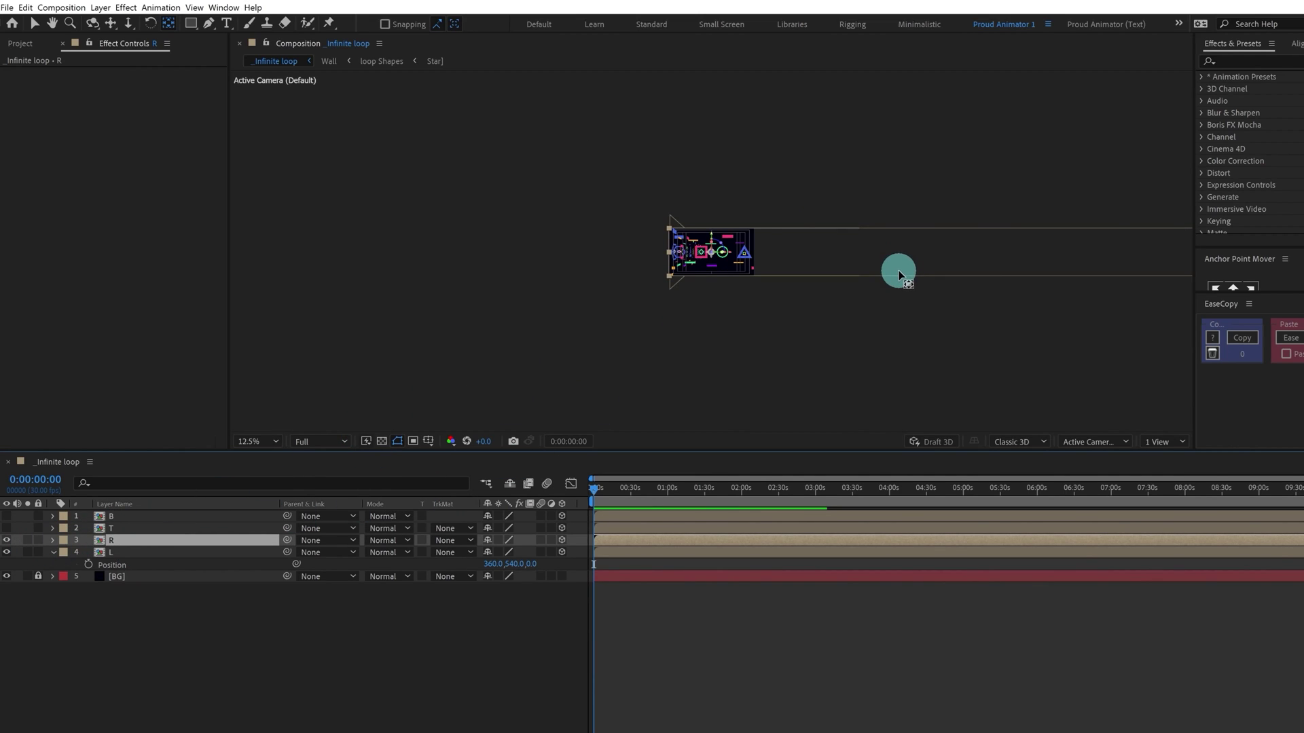
scroll(899, 275, up, 4)
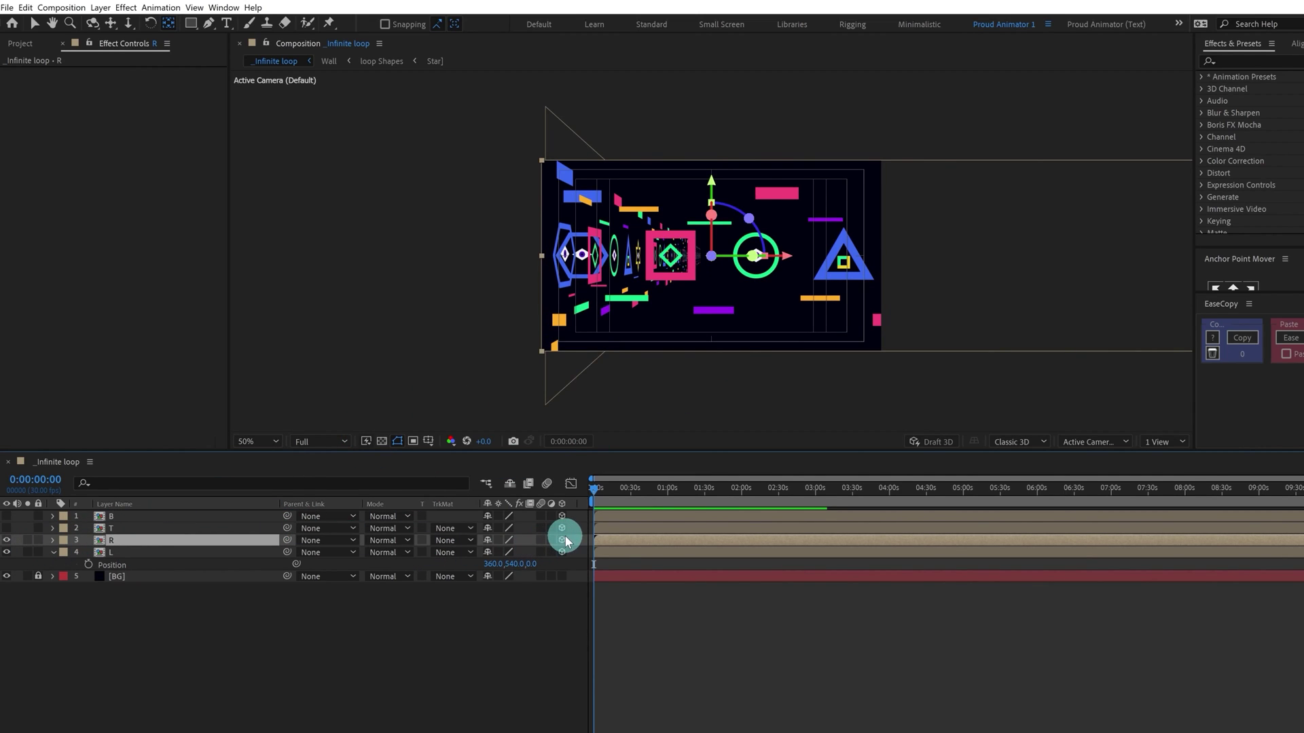
click(370, 614)
click(125, 544)
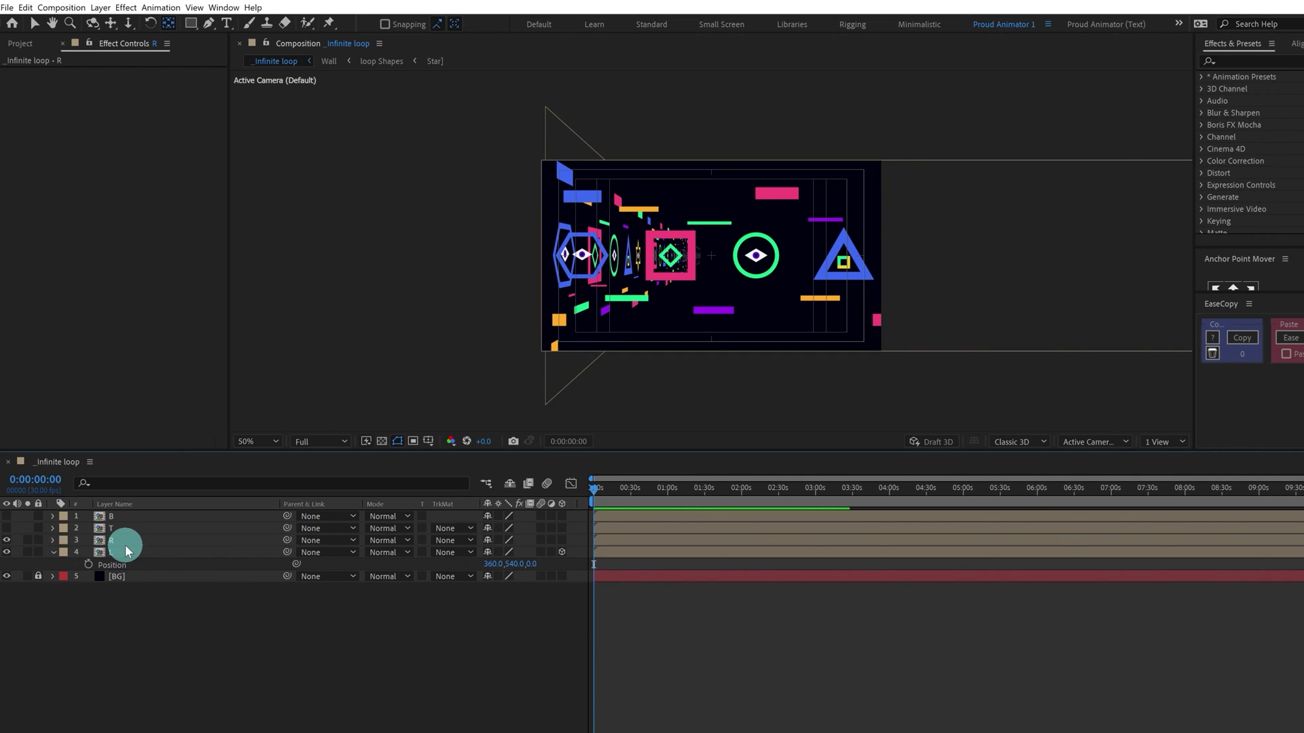
scroll(910, 300, down, 6)
key(v)
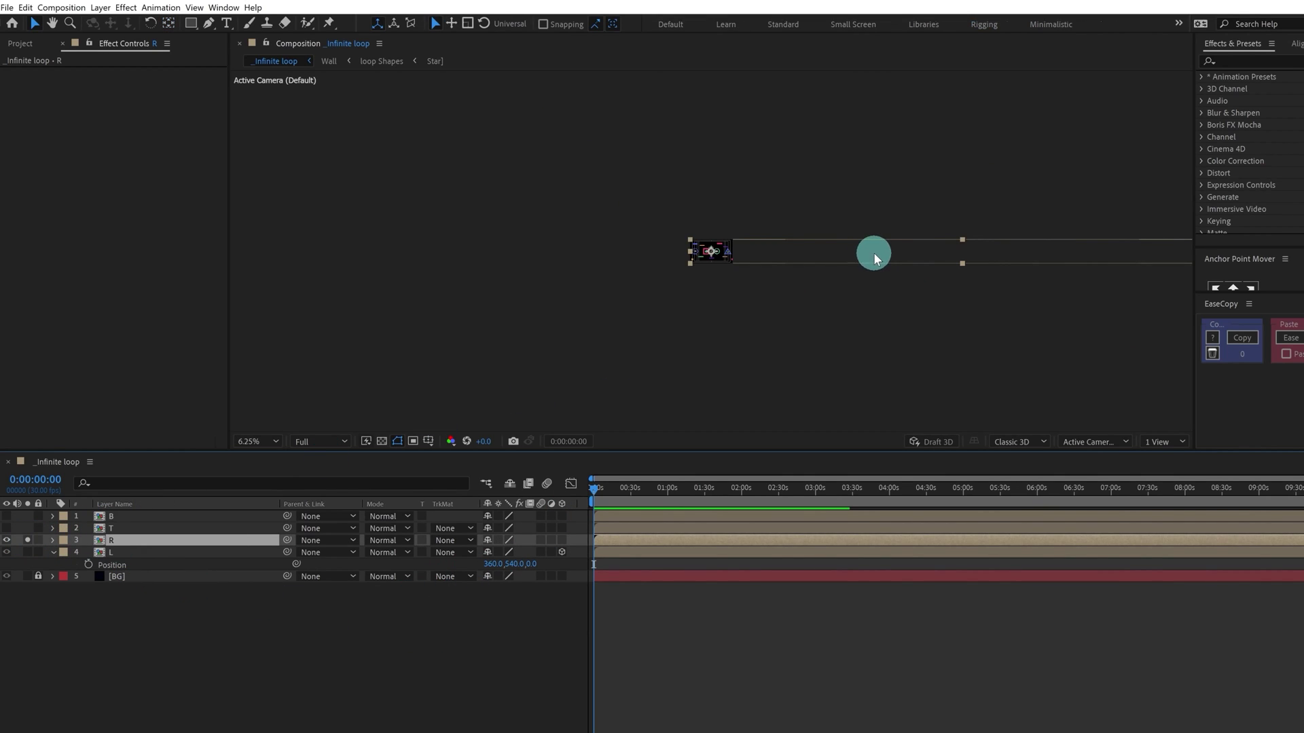
Step: Slide layer R left across the frame and align its right edge with the composition's right edge
drag(874, 257, 433, 257)
key(period)
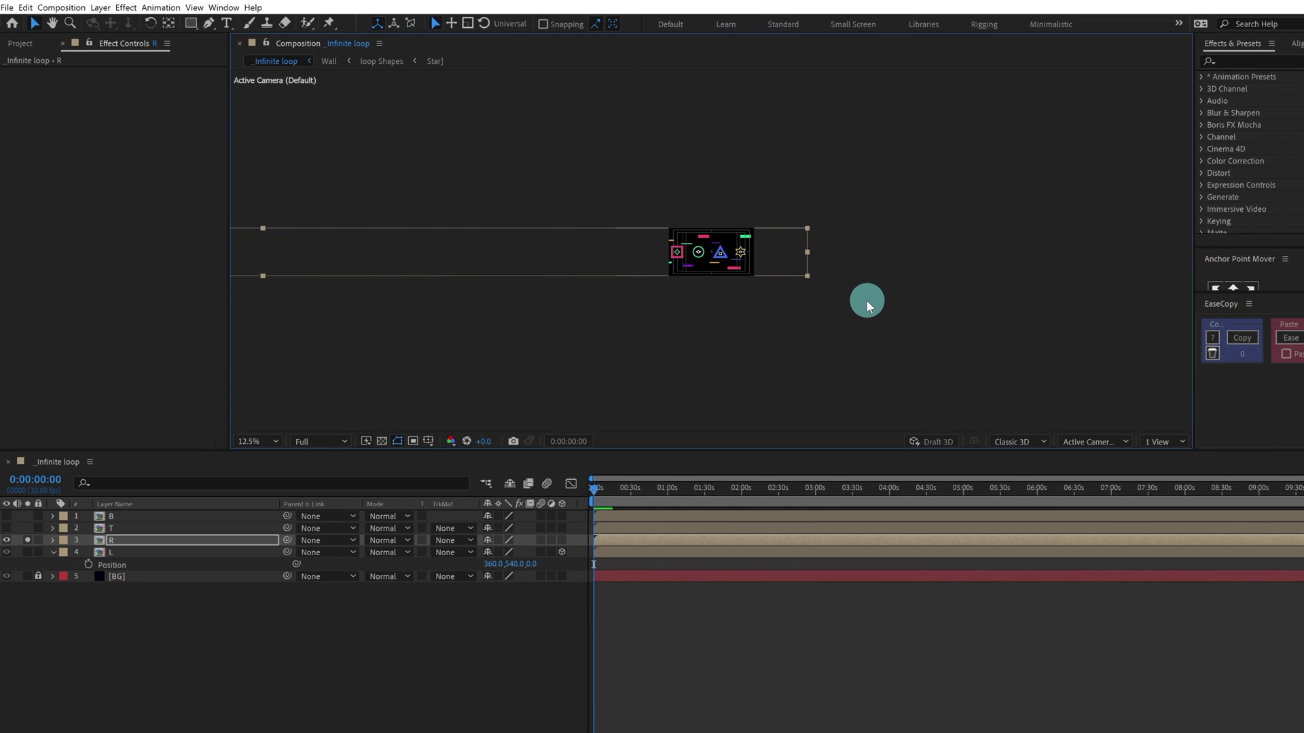
drag(786, 254, 745, 256)
key(period)
key(period)
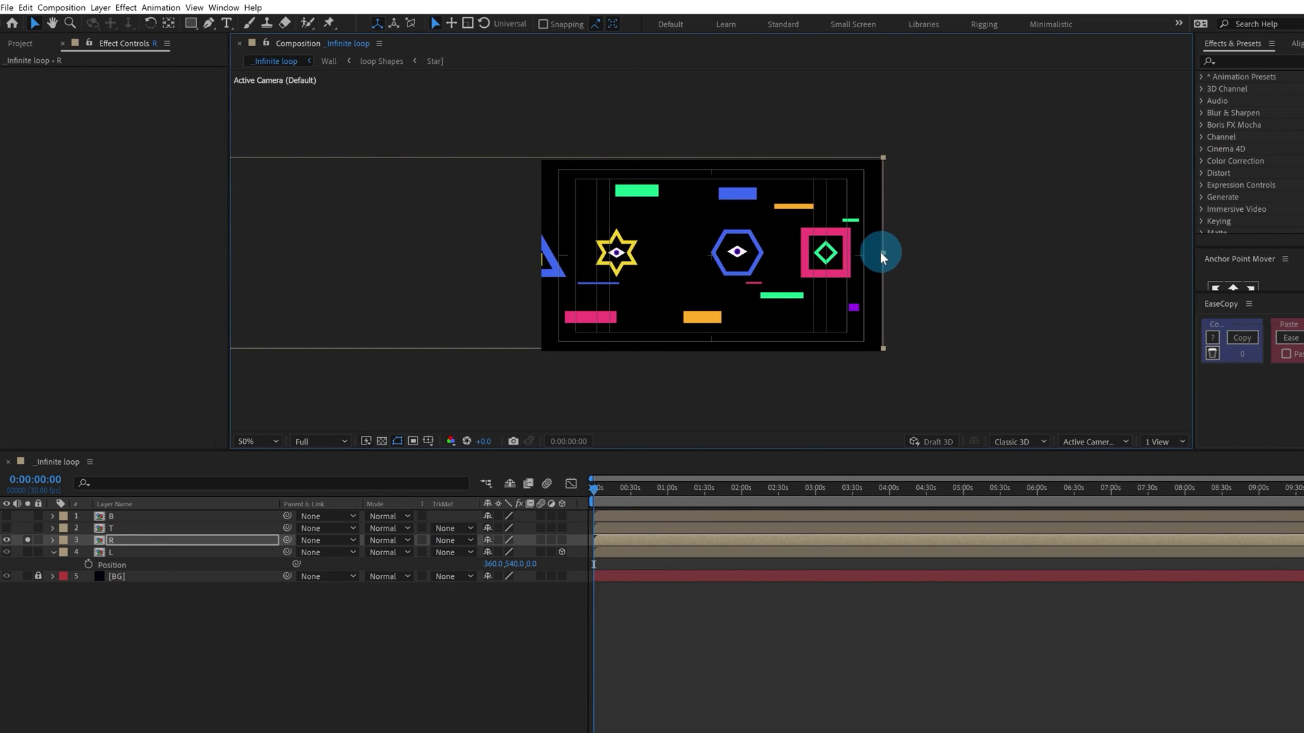
click(1295, 42)
key(comma)
key(comma)
key(comma)
key(comma)
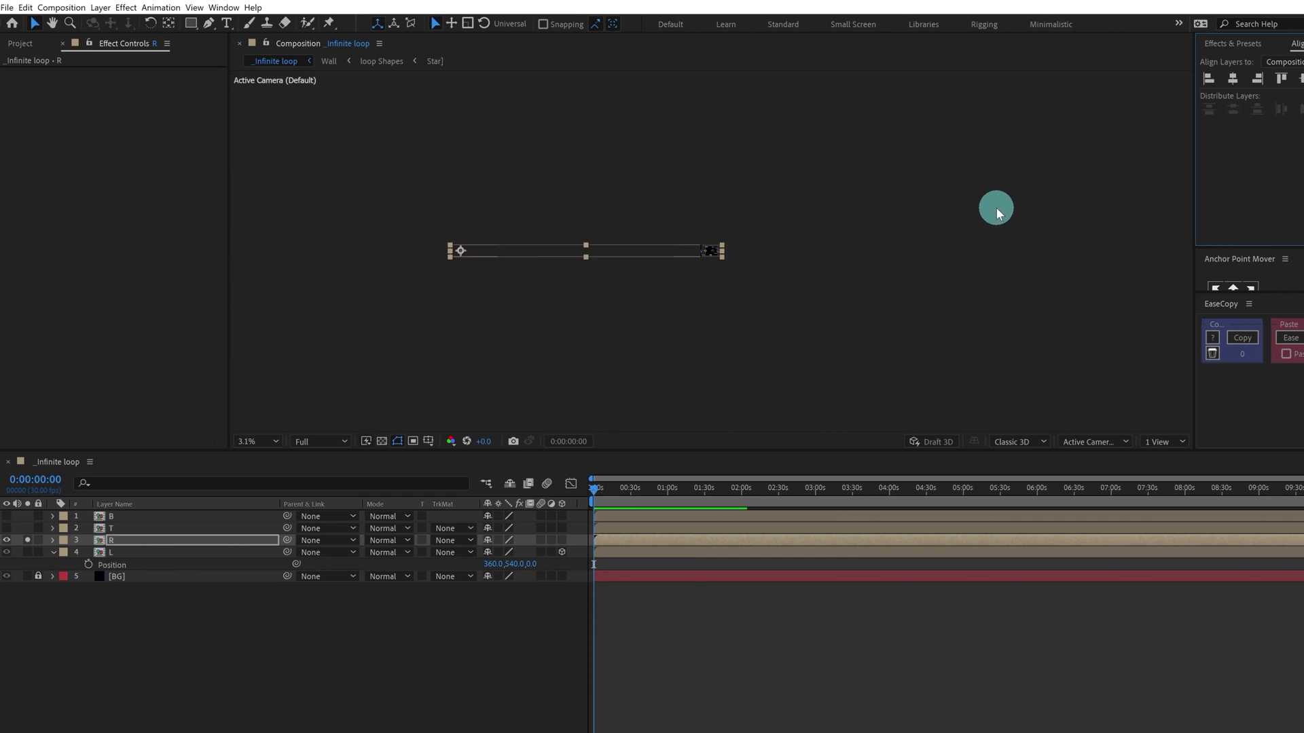
Step: Move layer R's anchor point from the strip's far left end to the centre of the composition frame
key(y)
drag(461, 251, 712, 254)
scroll(722, 250, up, 3)
key(period)
key(period)
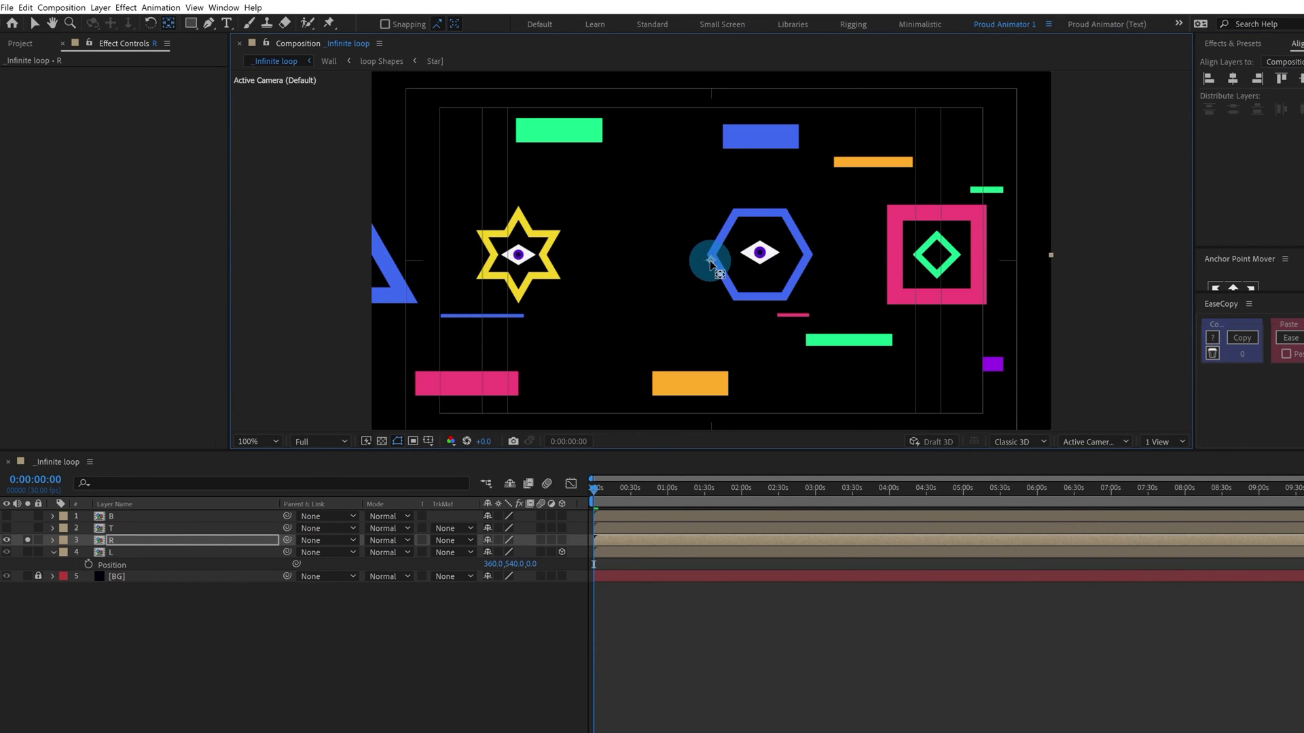
key(period)
key(period)
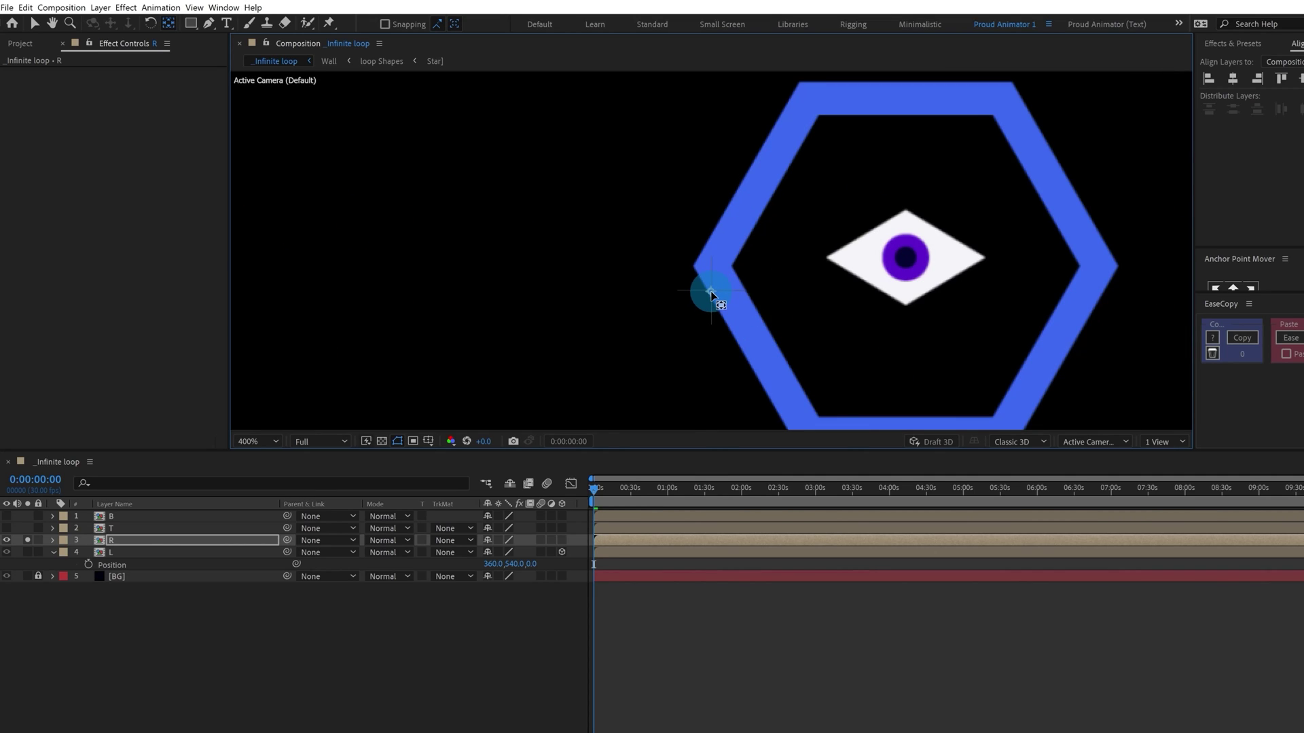
Step: Turn off solo on layer R to show it together with layer L and the background
click(27, 540)
key(comma)
key(comma)
key(comma)
key(comma)
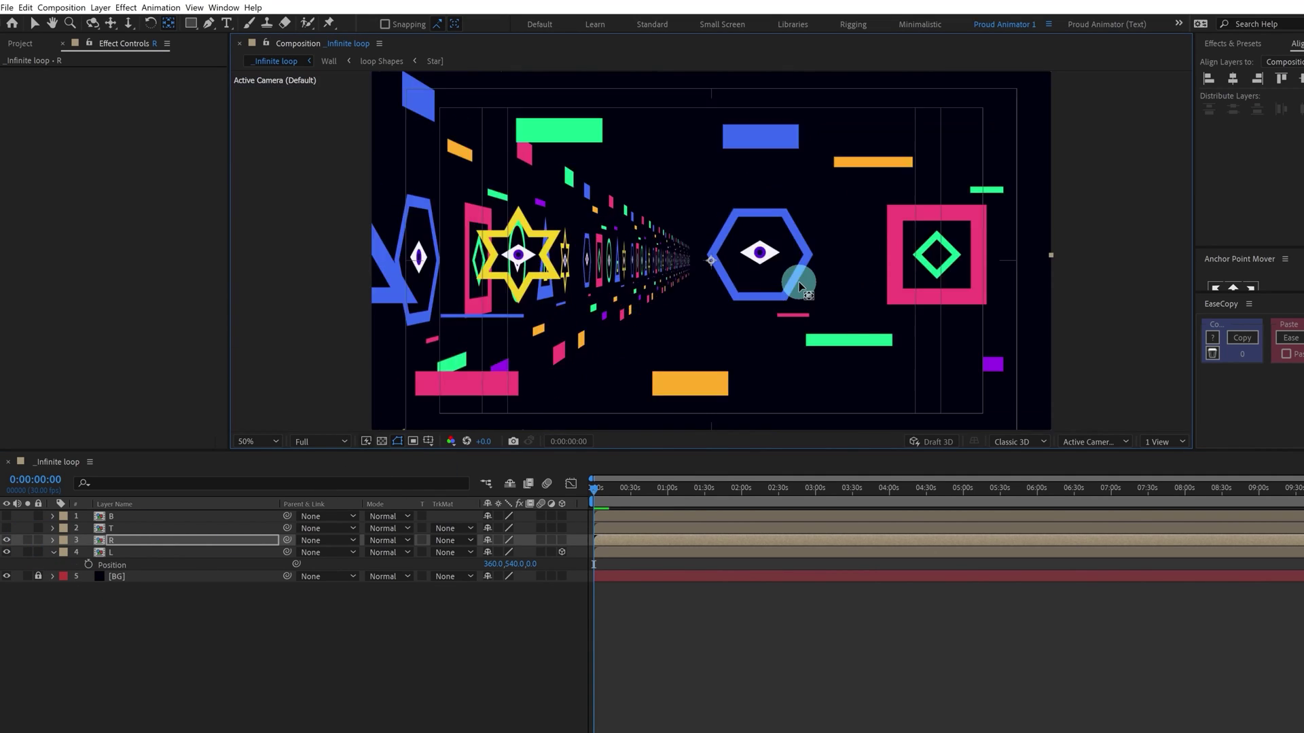
Step: Turn layer R into a 3D layer and set its Y Rotation to 90°
click(562, 540)
key(r)
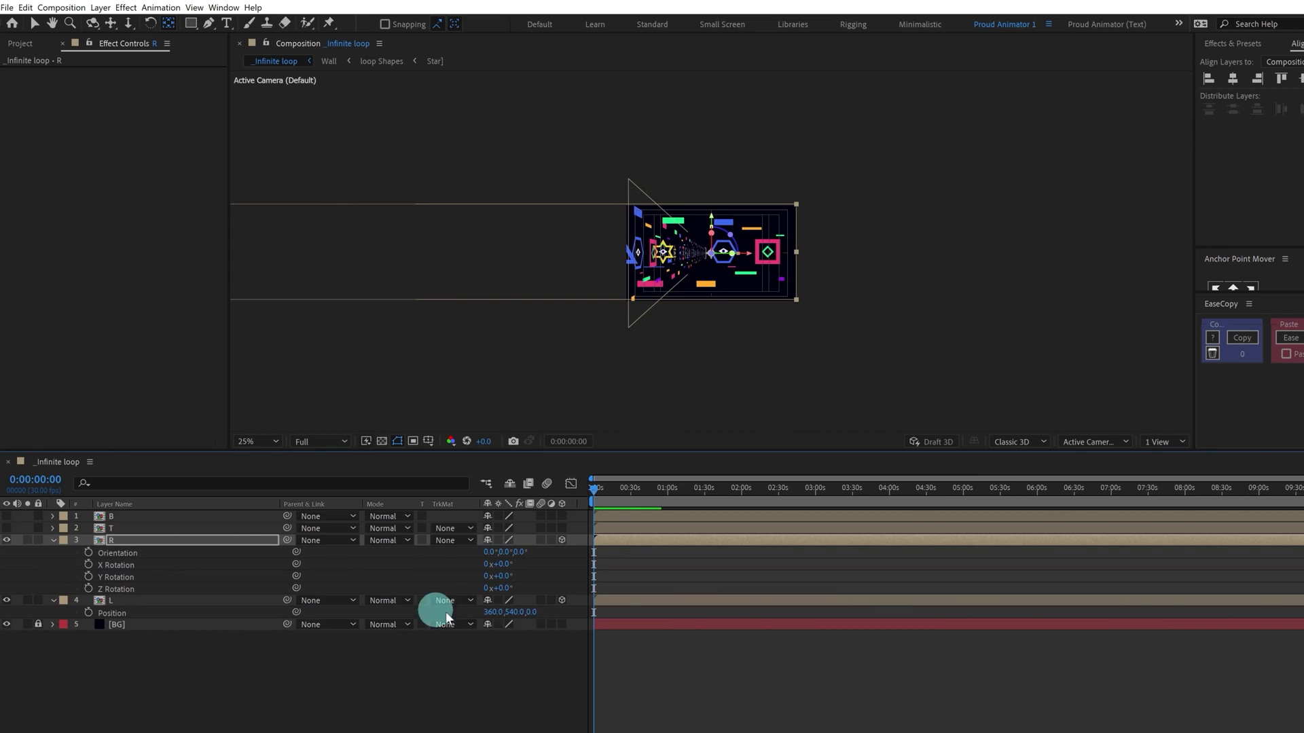
drag(503, 577, 527, 578)
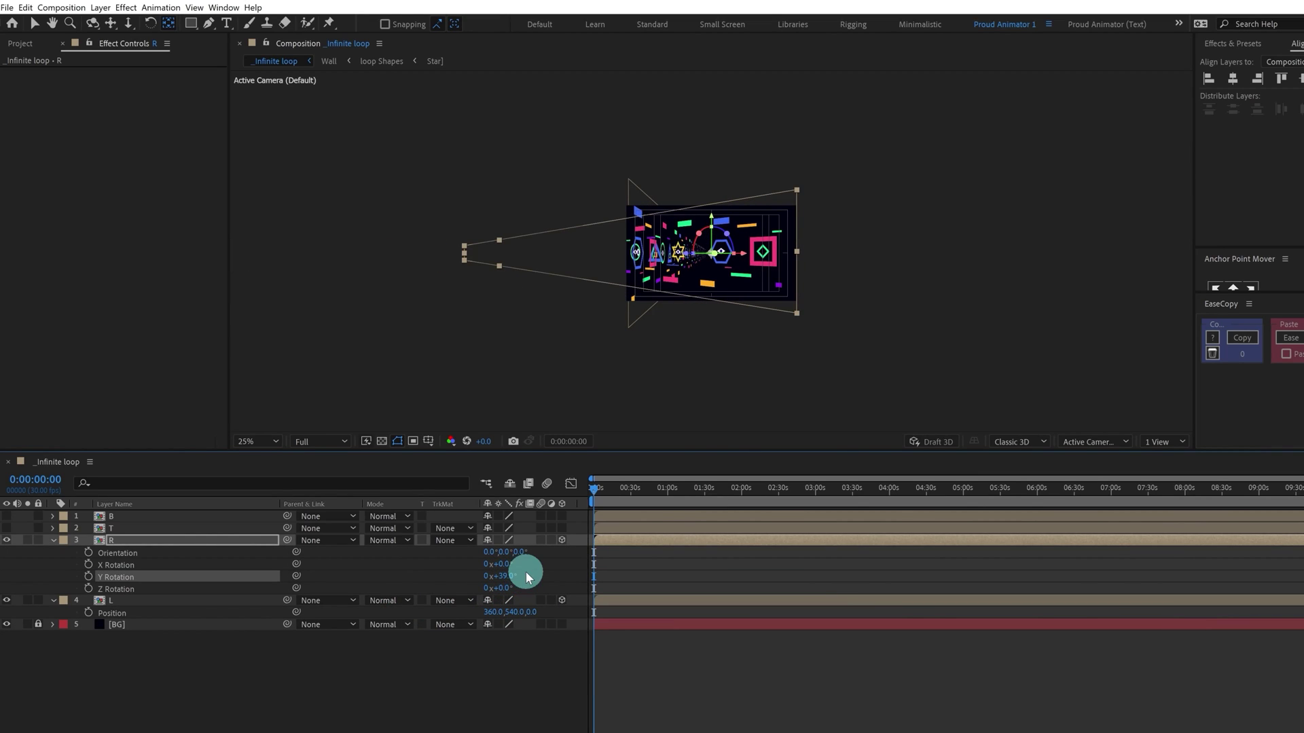
click(503, 576)
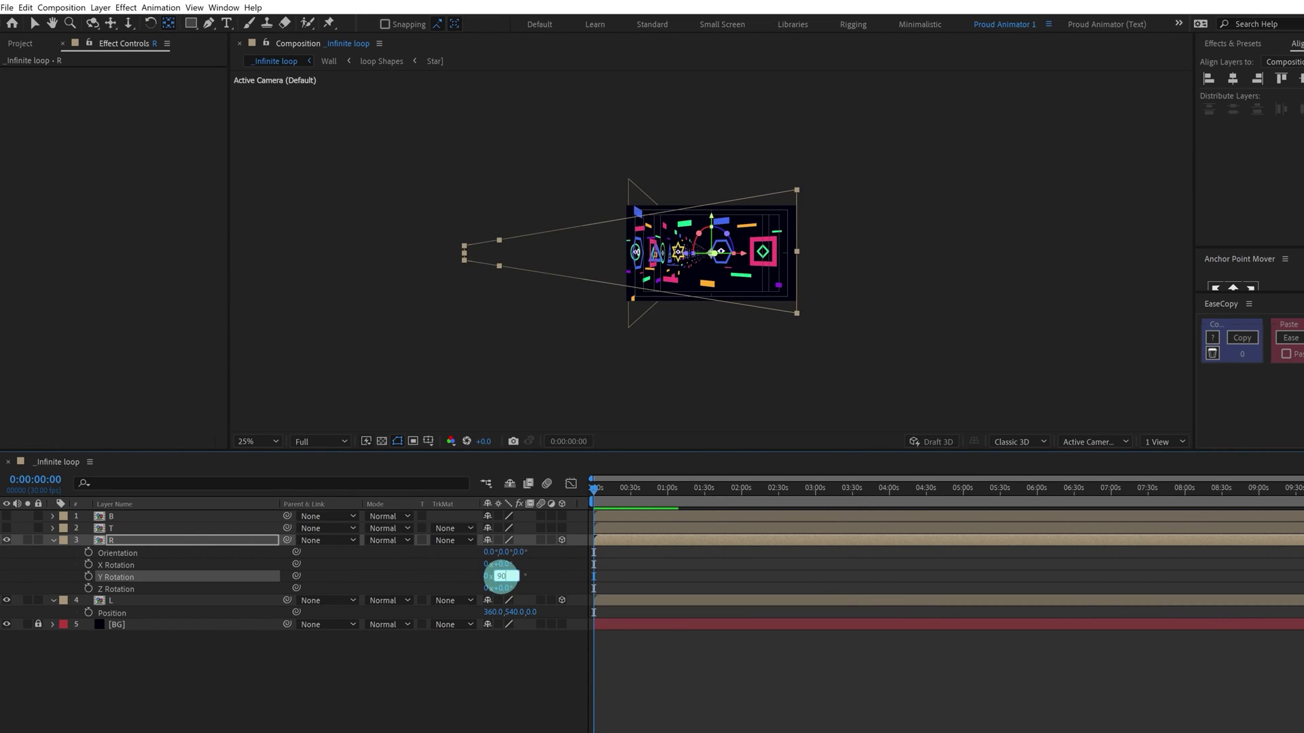
key(Return)
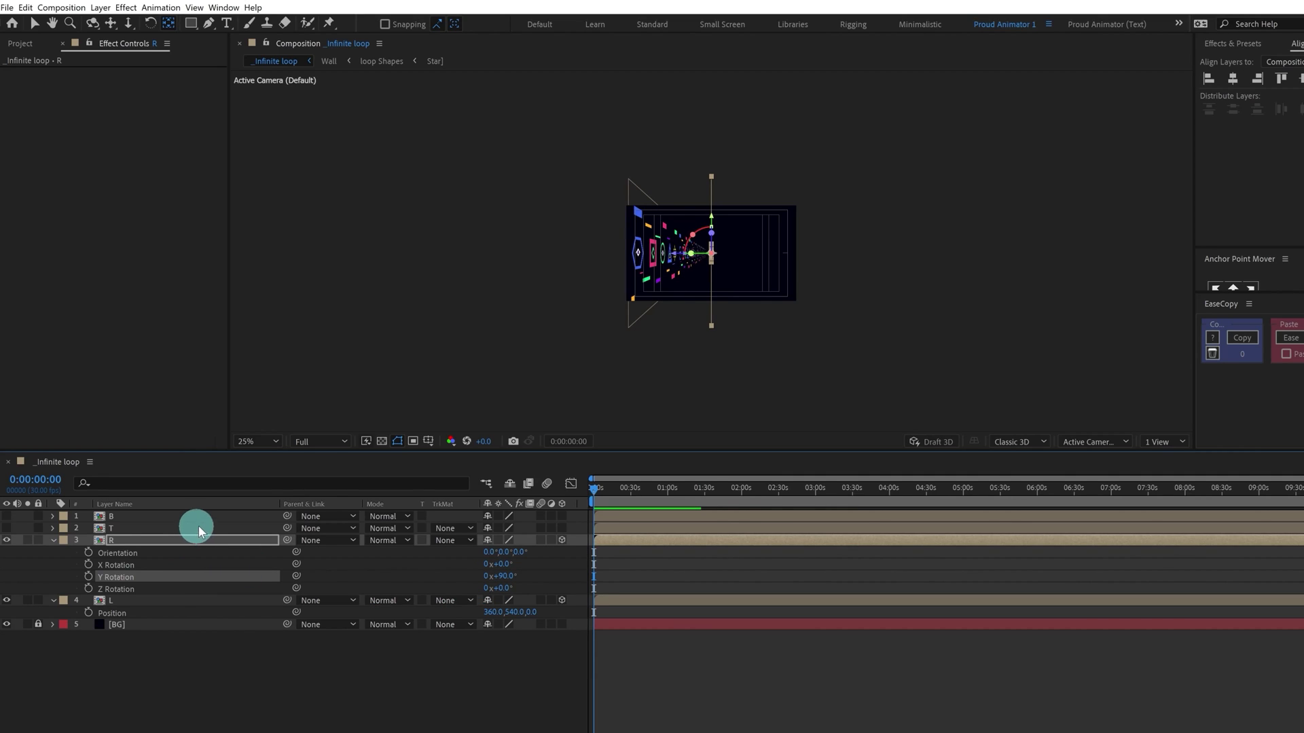
Step: Try offsetting layer R to the right by adding 500 to its X position
key(p)
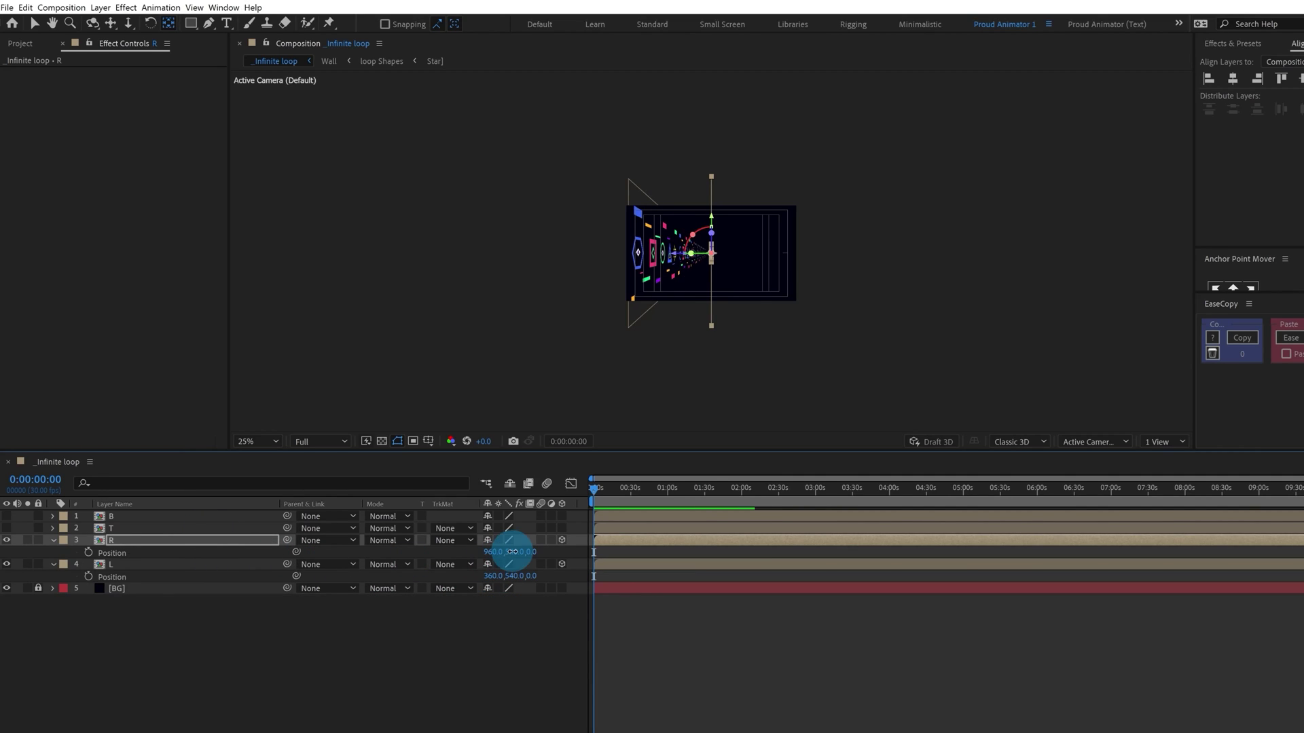
mouse_move(512, 551)
mouse_down()
mouse_move(570, 553)
mouse_move(495, 558)
mouse_up()
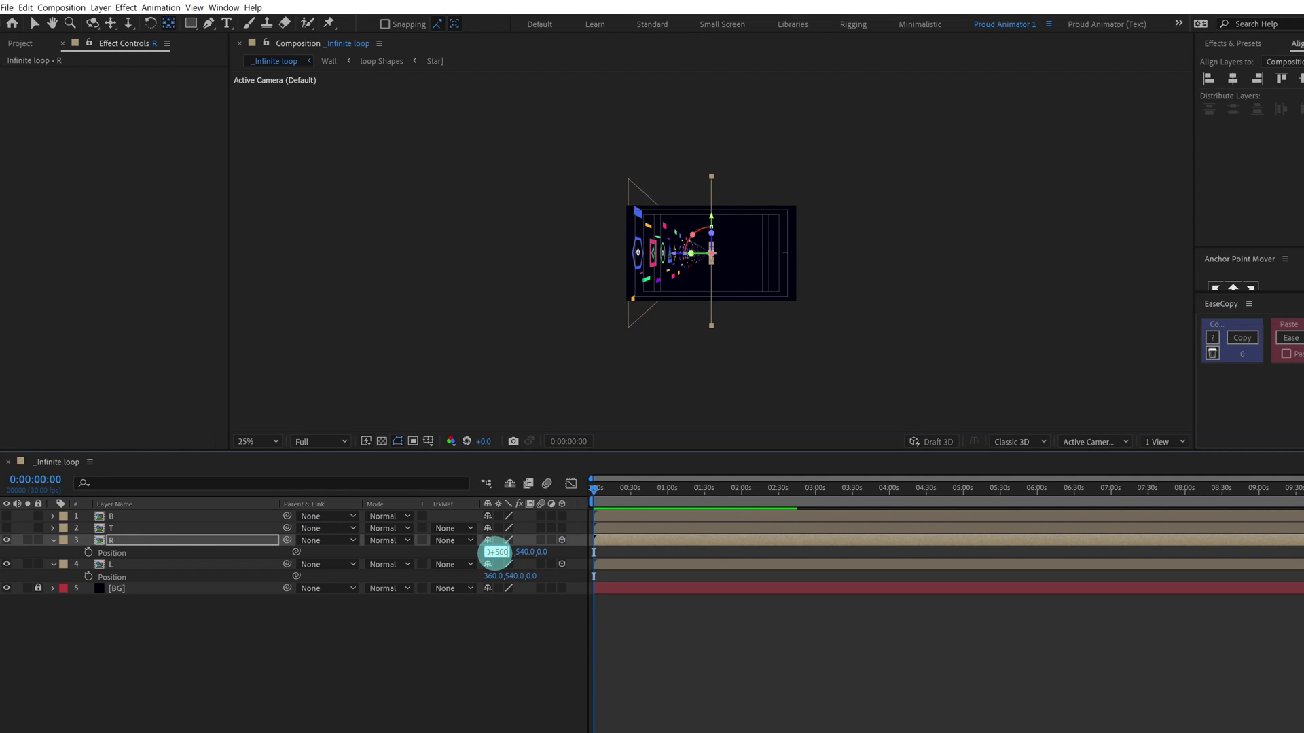
key(Return)
click(847, 685)
scroll(784, 371, up, 2)
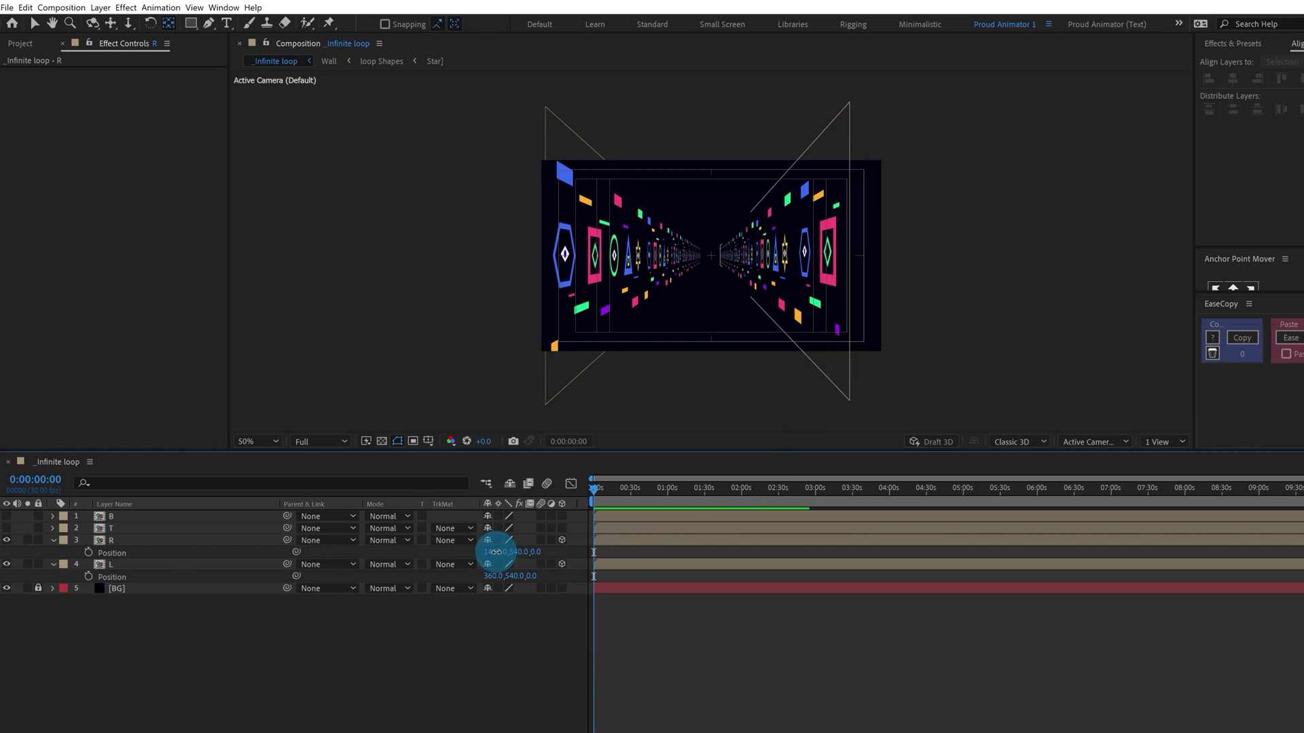
Step: Undo layer R's last position changes and add 600 to its original X position
drag(496, 552, 580, 550)
key(ctrl+z)
key(ctrl+z)
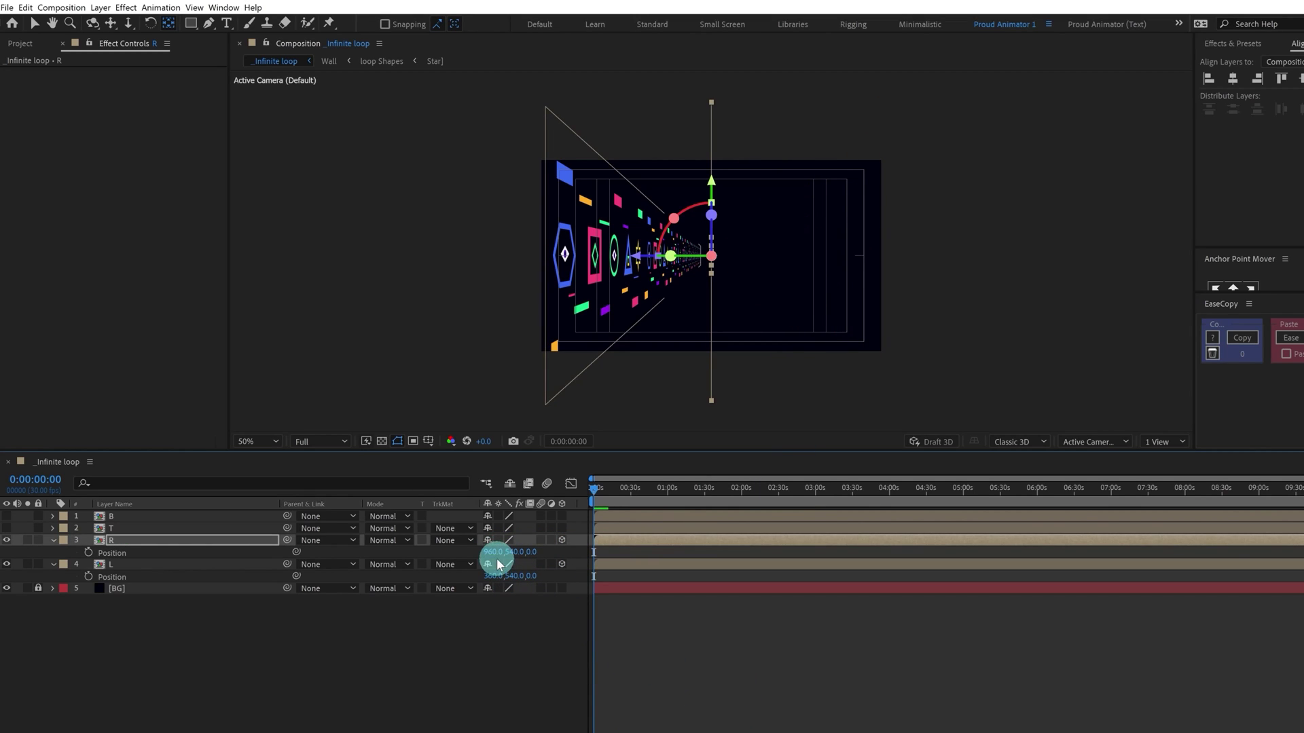
click(495, 554)
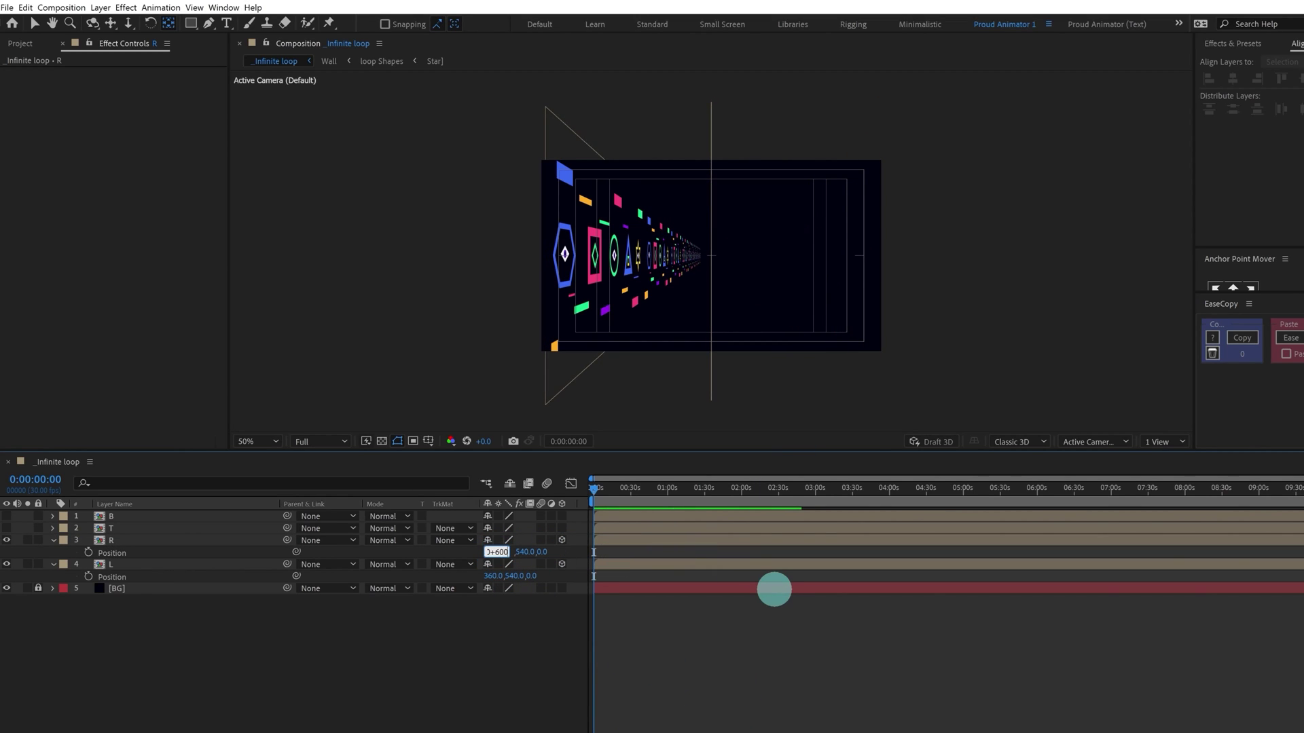
key(Return)
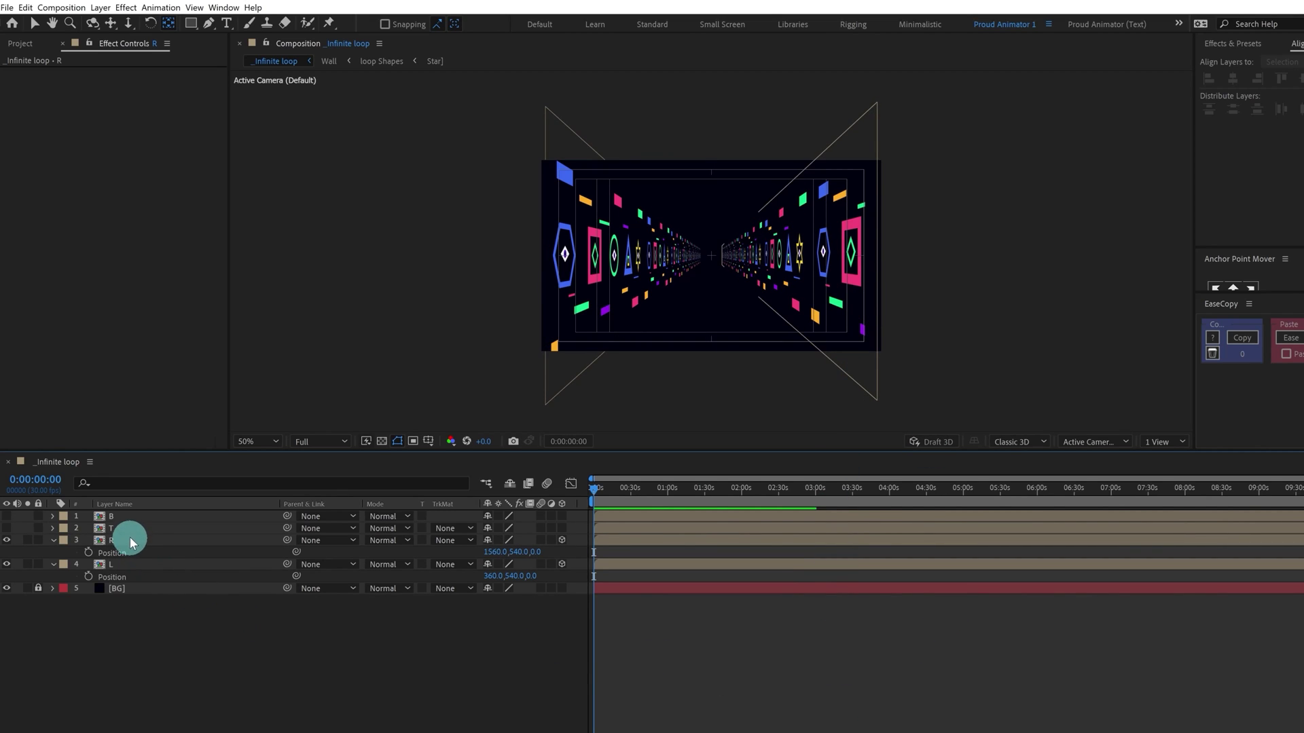
Step: Make layer T visible and rotate it 90° so the strip runs vertically
click(58, 528)
click(7, 529)
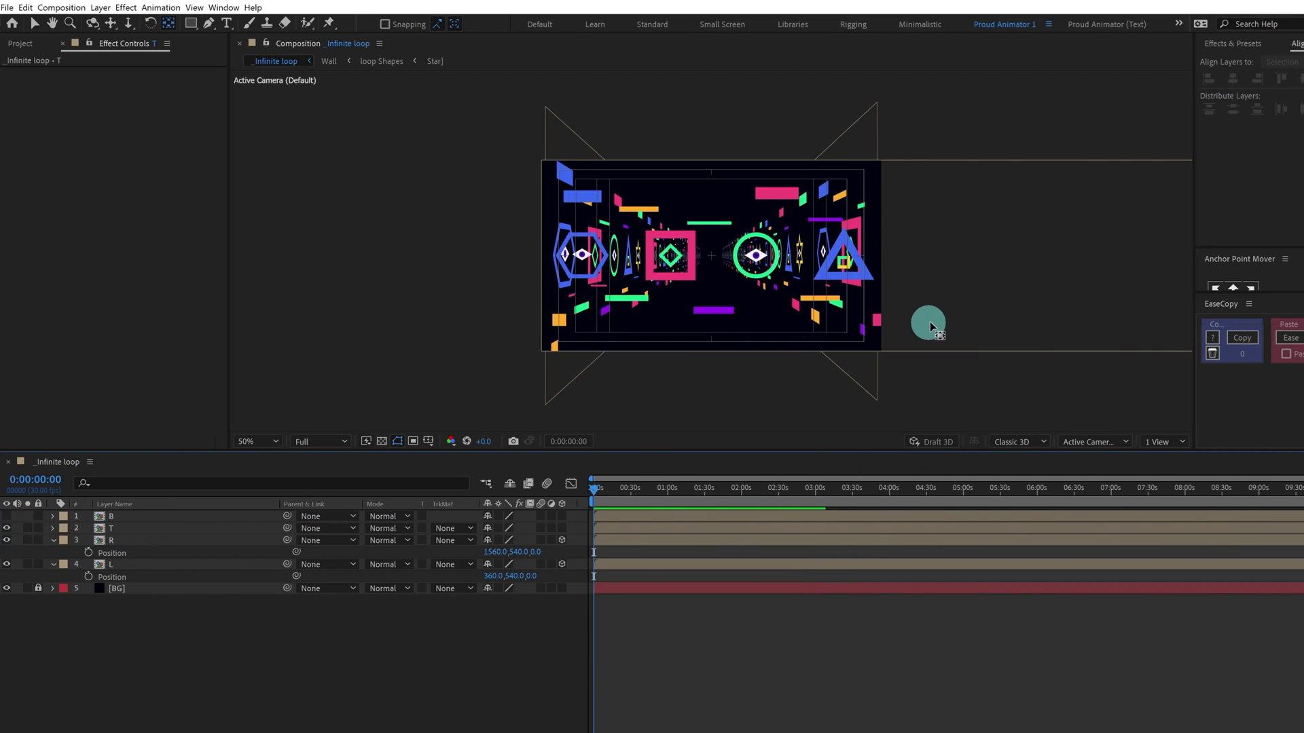
scroll(930, 322, down, 4)
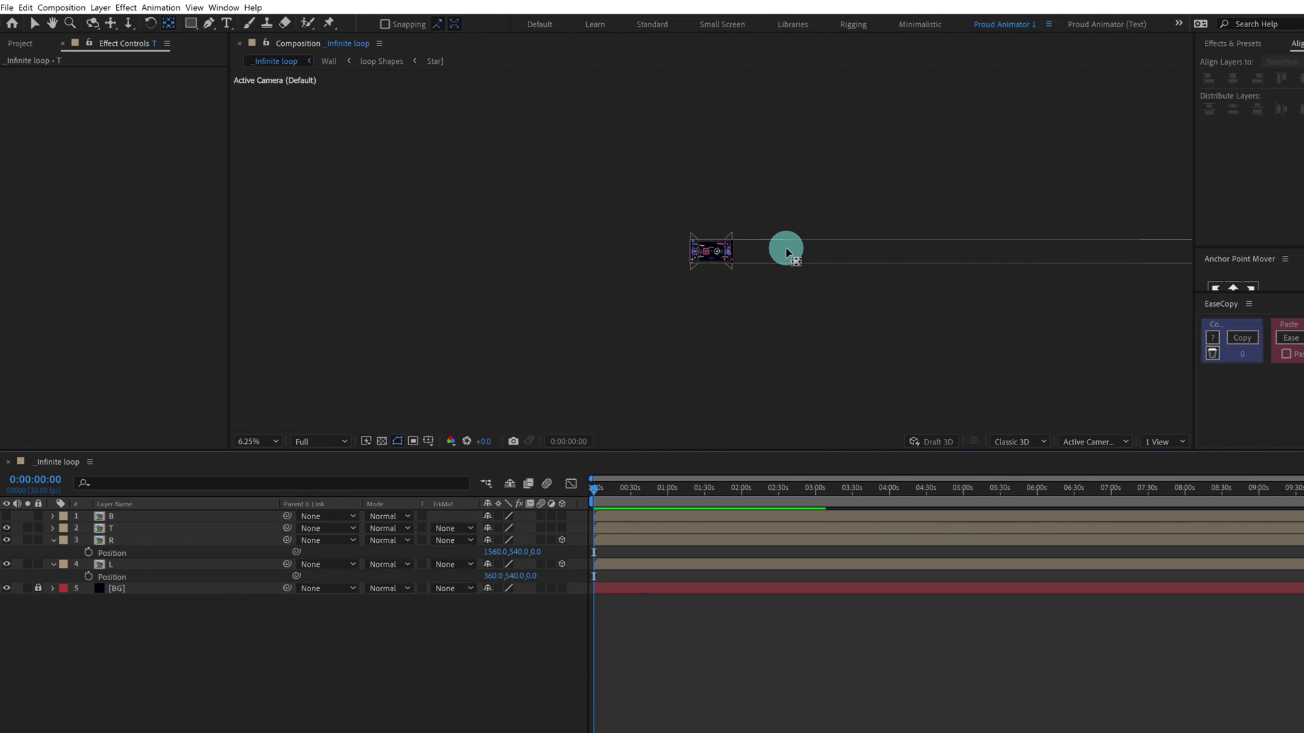
key(v)
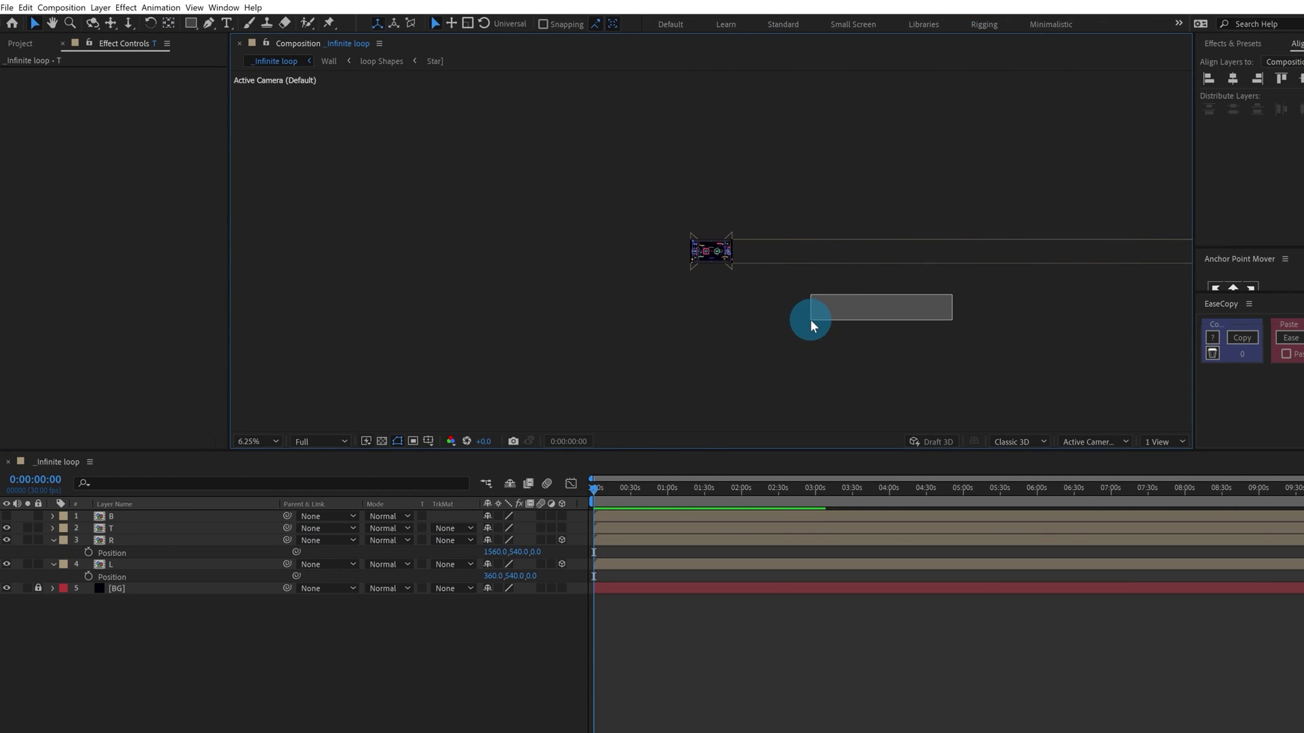
key(y)
key(r)
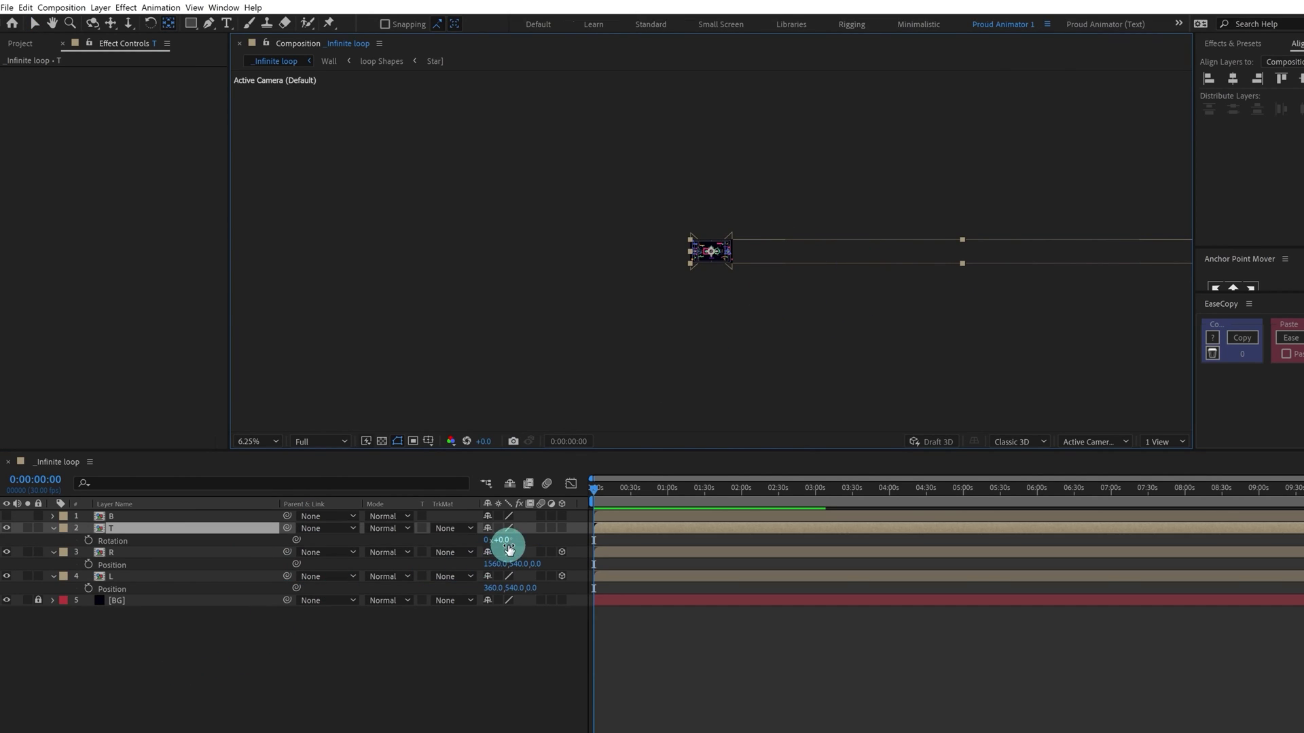
drag(506, 542, 559, 532)
click(504, 541)
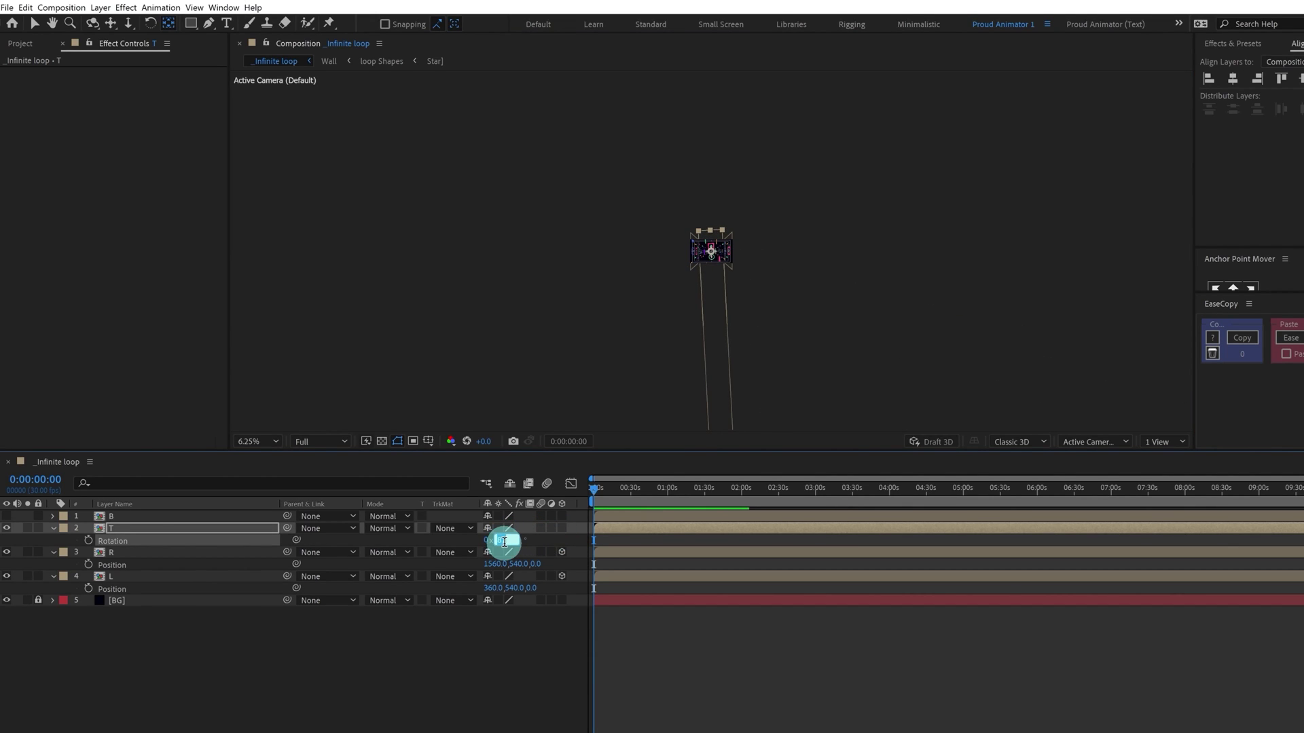
key(Return)
Step: Align layer T's top edge with the composition's top edge and move its anchor point to the frame's centre
key(v)
scroll(838, 294, up, 4)
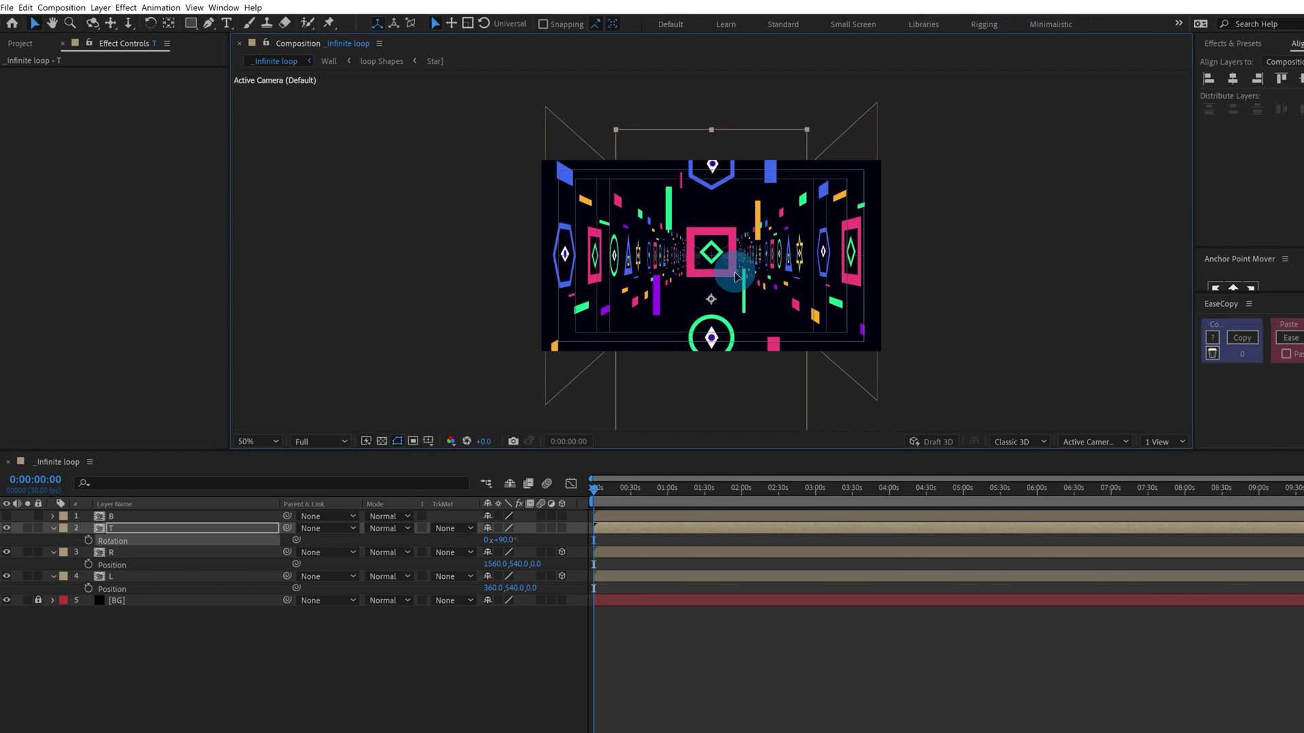
click(1282, 80)
key(y)
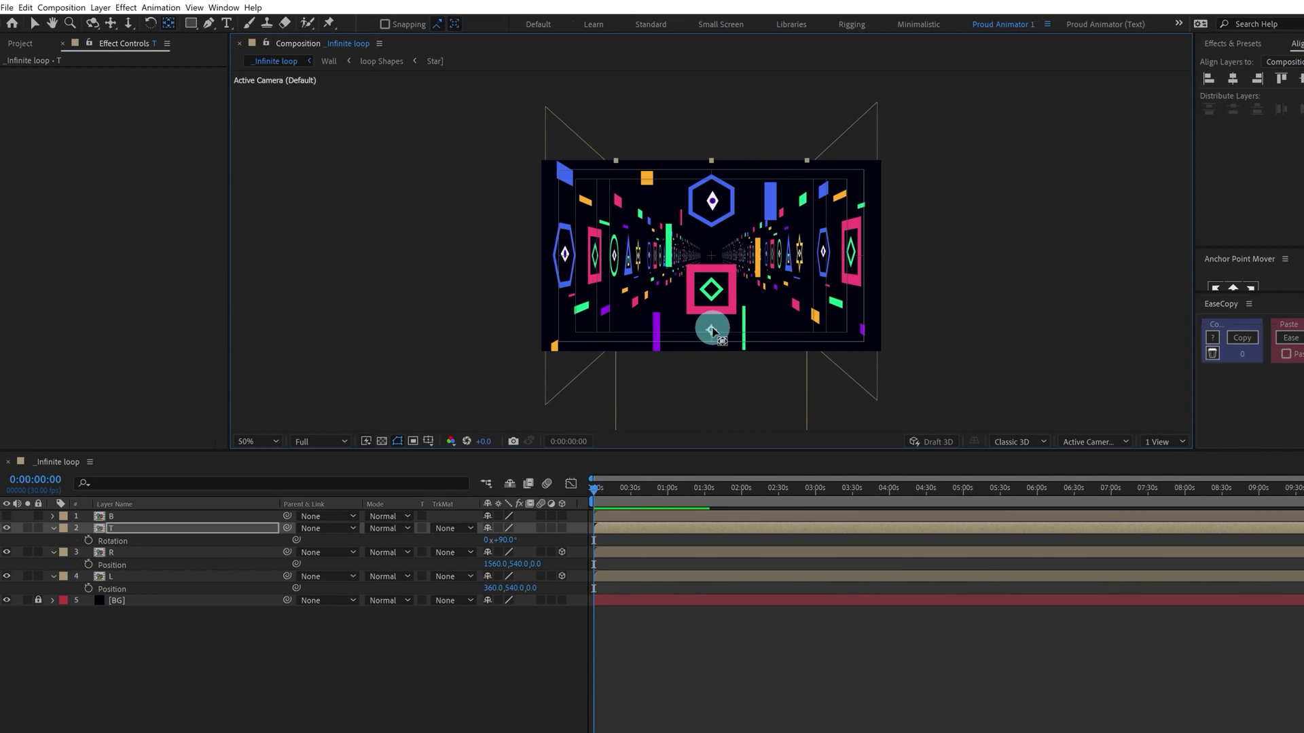
drag(711, 329, 711, 255)
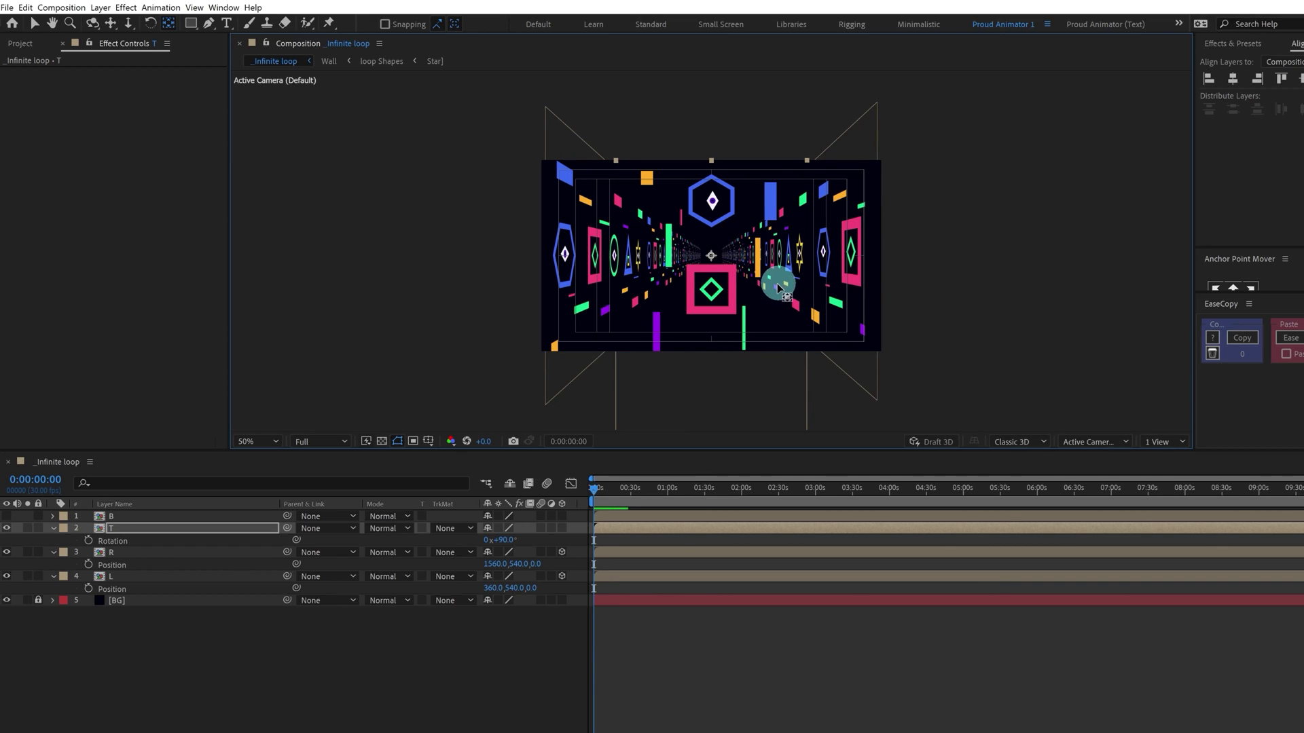
Step: Turn layer T into a 3D layer, then try a Y Rotation on it and undo that rotation
key(comma)
key(comma)
click(181, 527)
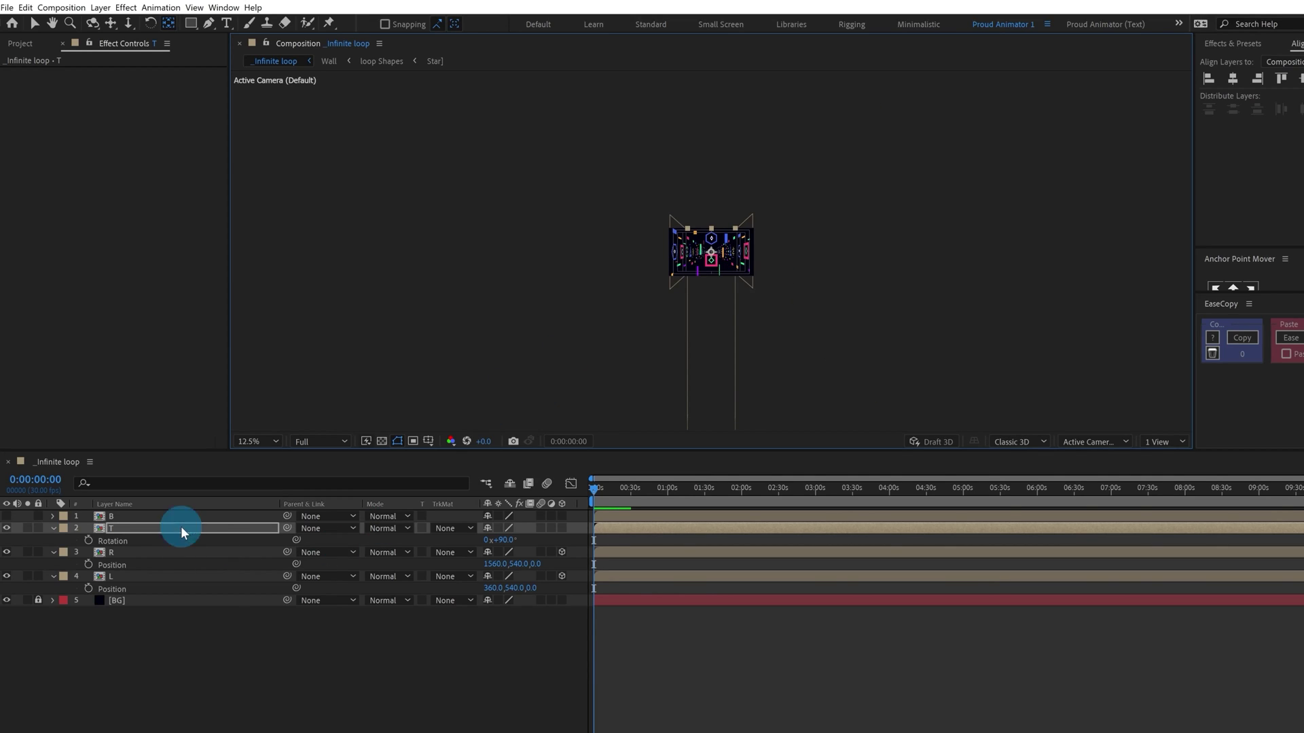
click(561, 528)
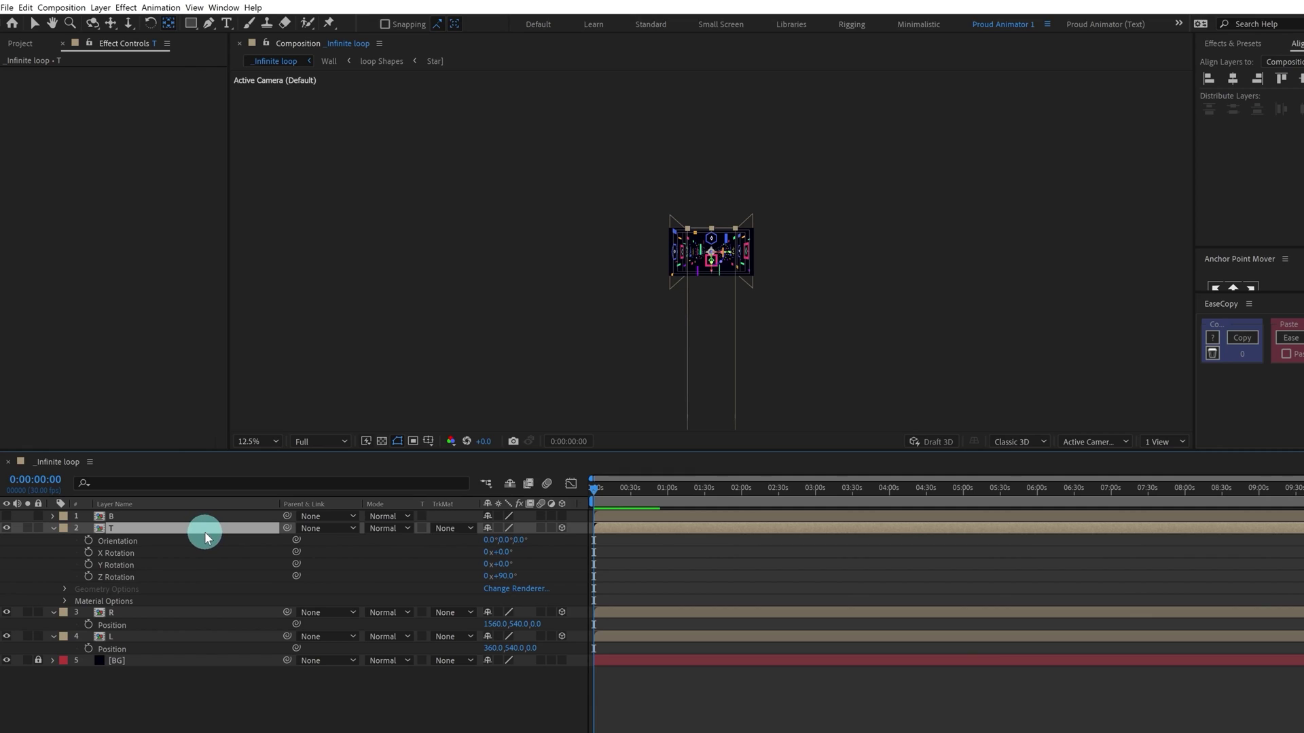
drag(502, 565, 472, 569)
key(ctrl+z)
Step: Set layer T's X Rotation to 90° so the strip recedes into depth
click(506, 553)
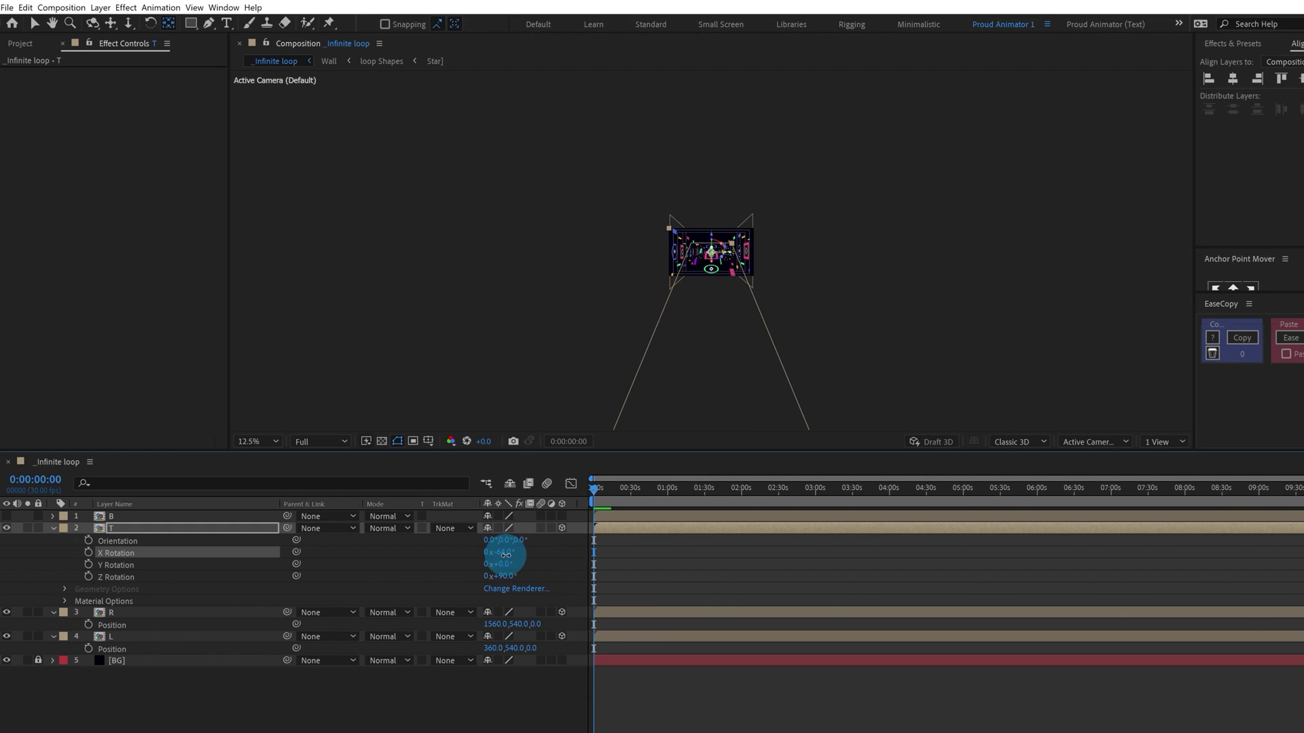
click(720, 574)
mouse_move(503, 552)
mouse_down()
mouse_move(570, 533)
mouse_move(505, 559)
mouse_up()
click(504, 555)
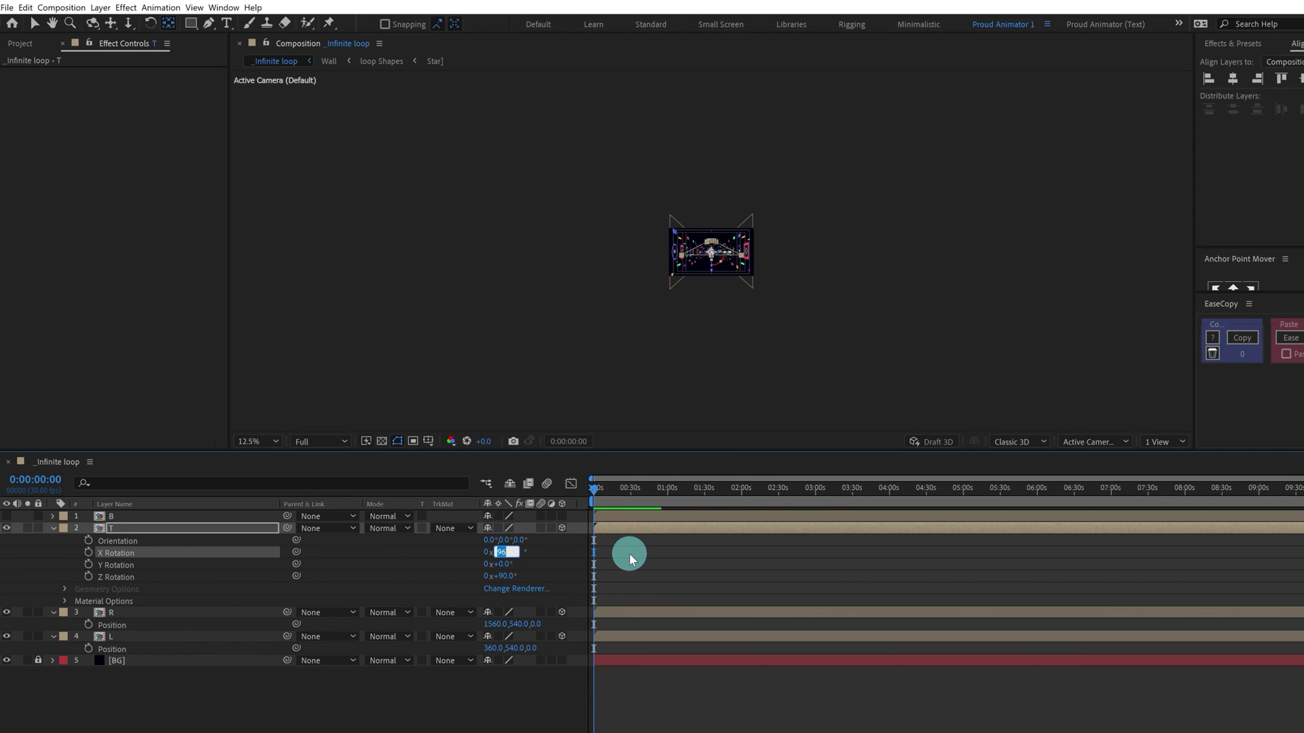
text(90)
key(Return)
Step: Raise layer T to form the tunnel's ceiling by subtracting 600 from its Y position
scroll(785, 363, up, 4)
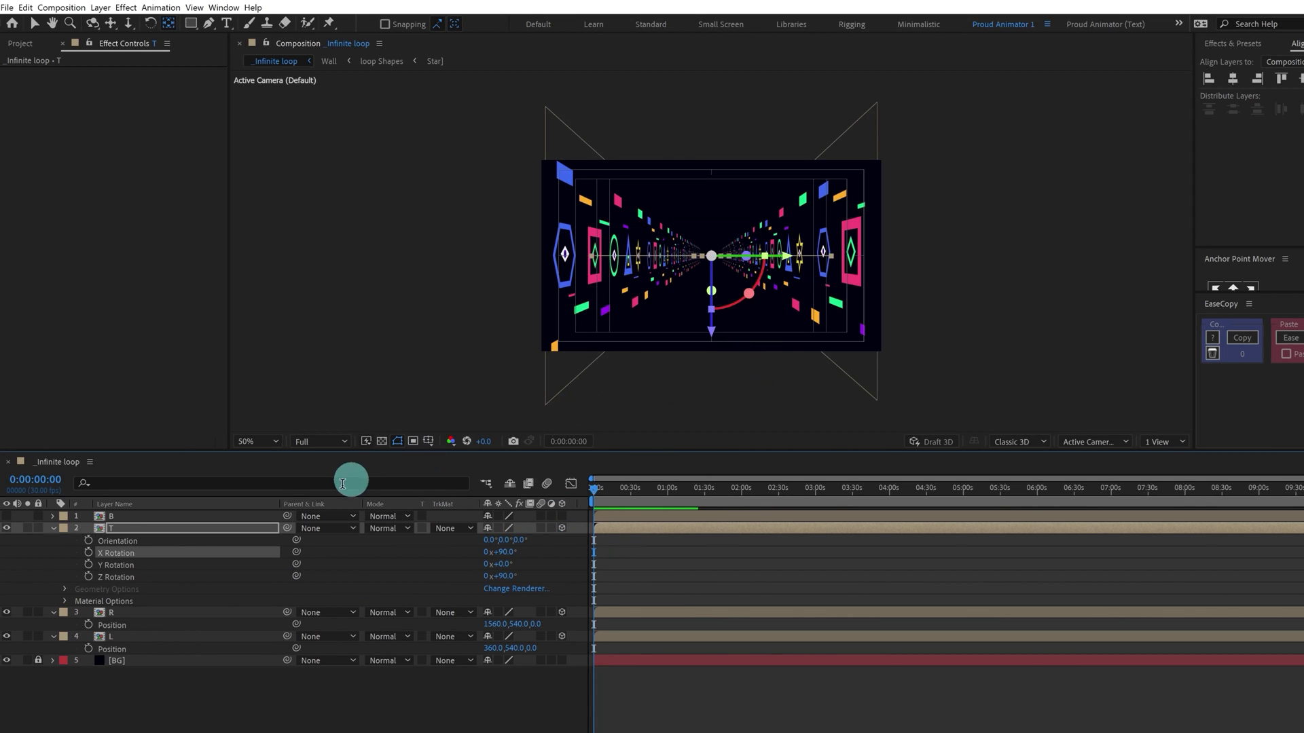
click(141, 532)
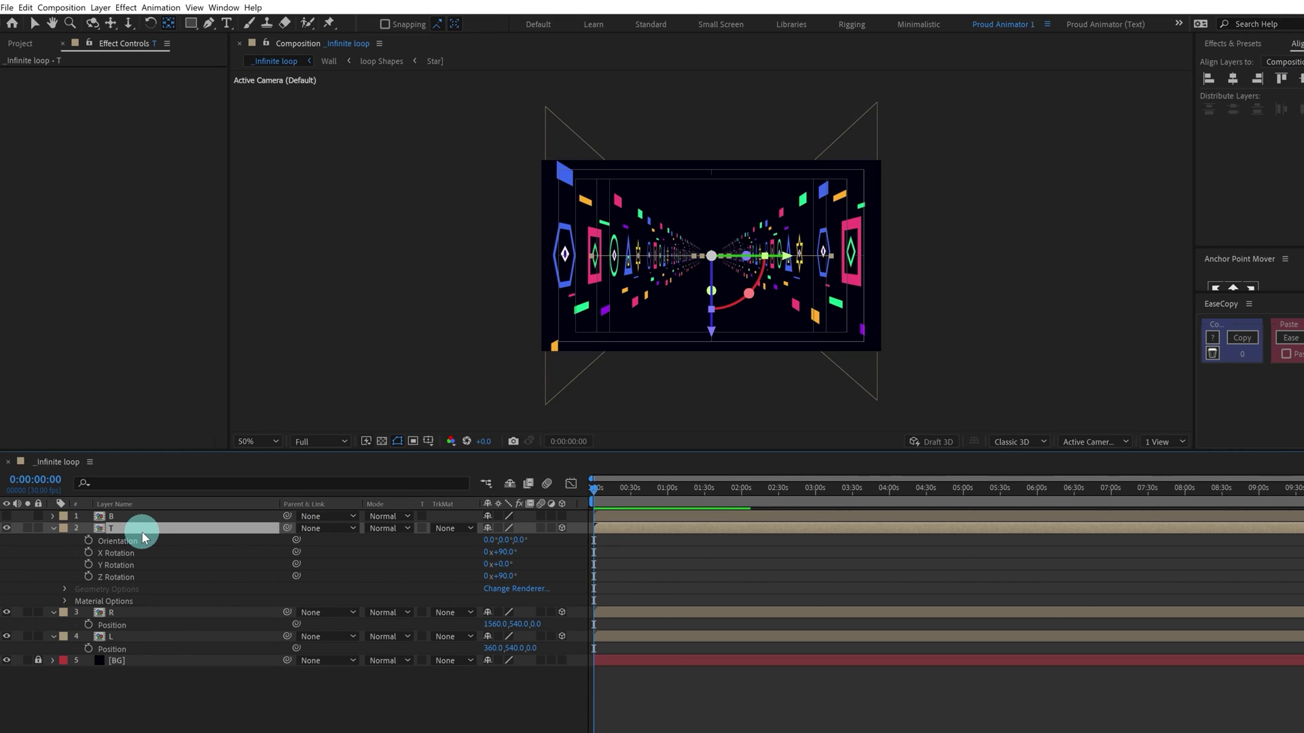
key(p)
click(511, 539)
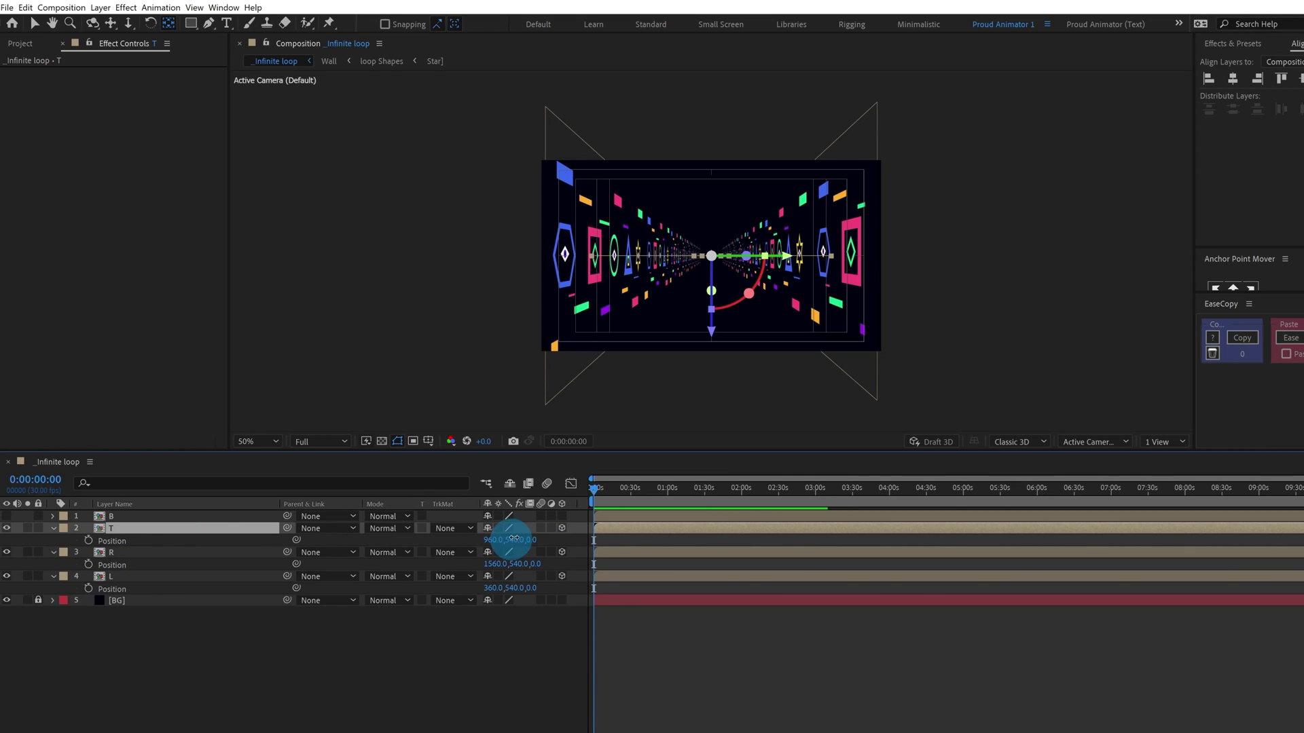
drag(514, 537, 750, 666)
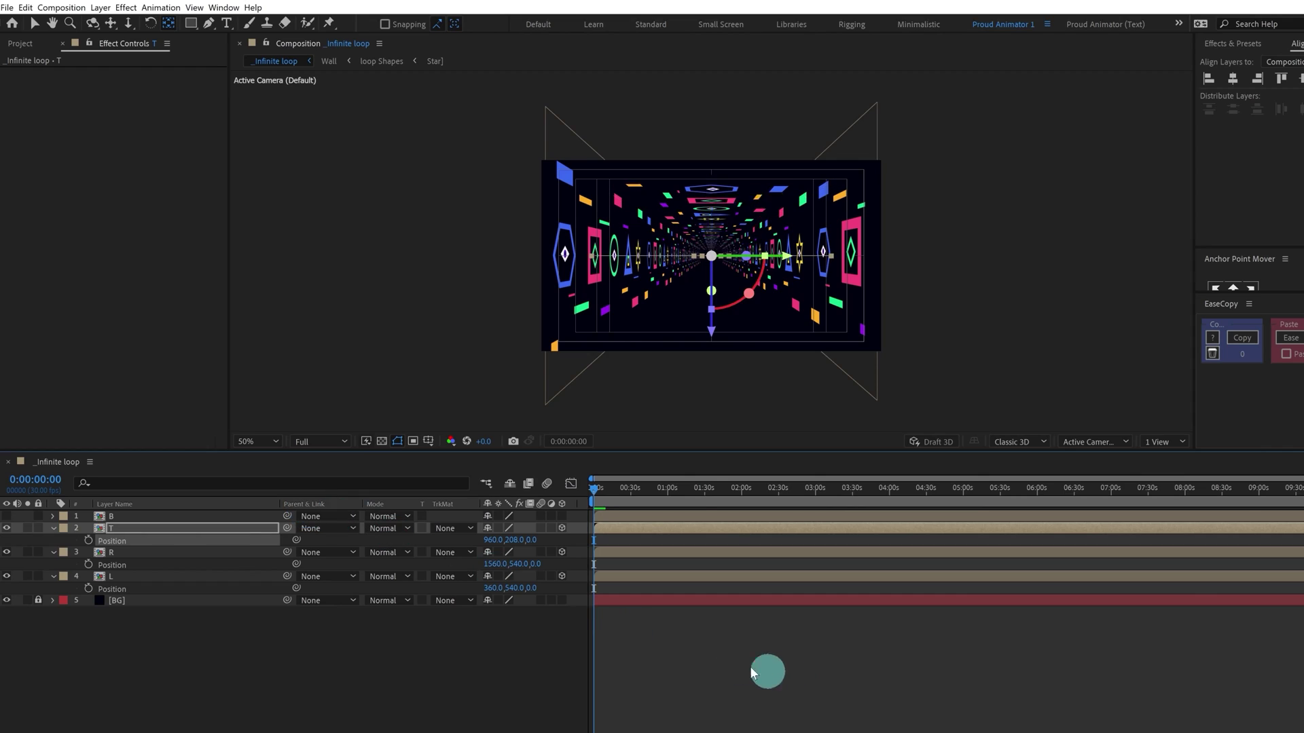
key(ctrl+z)
click(514, 540)
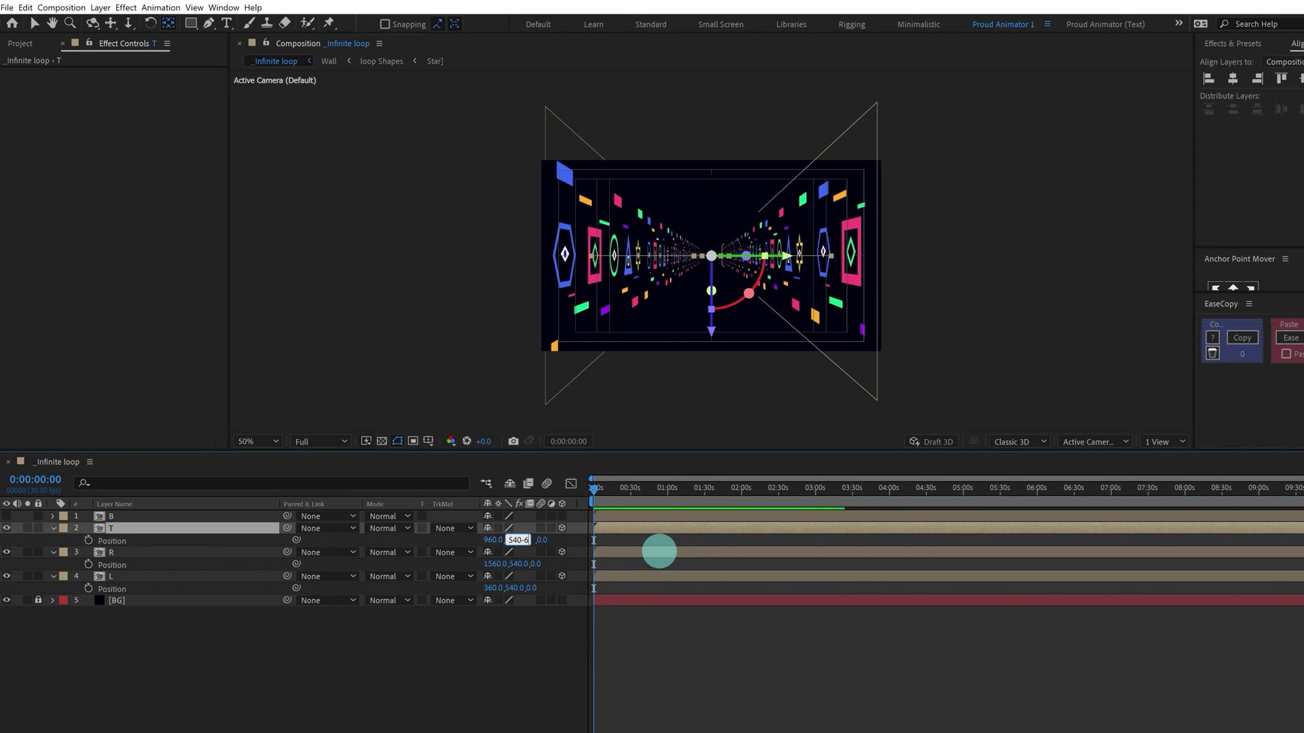
text(-600)
key(Return)
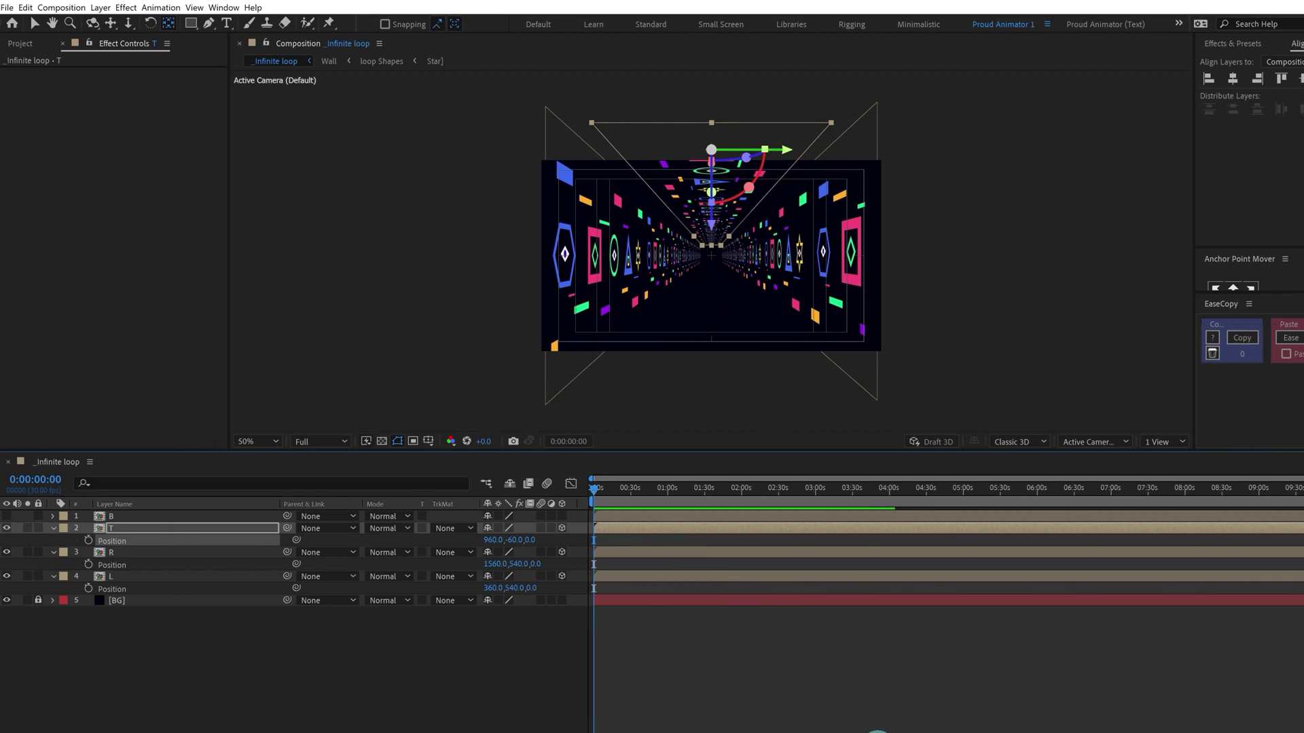
click(792, 645)
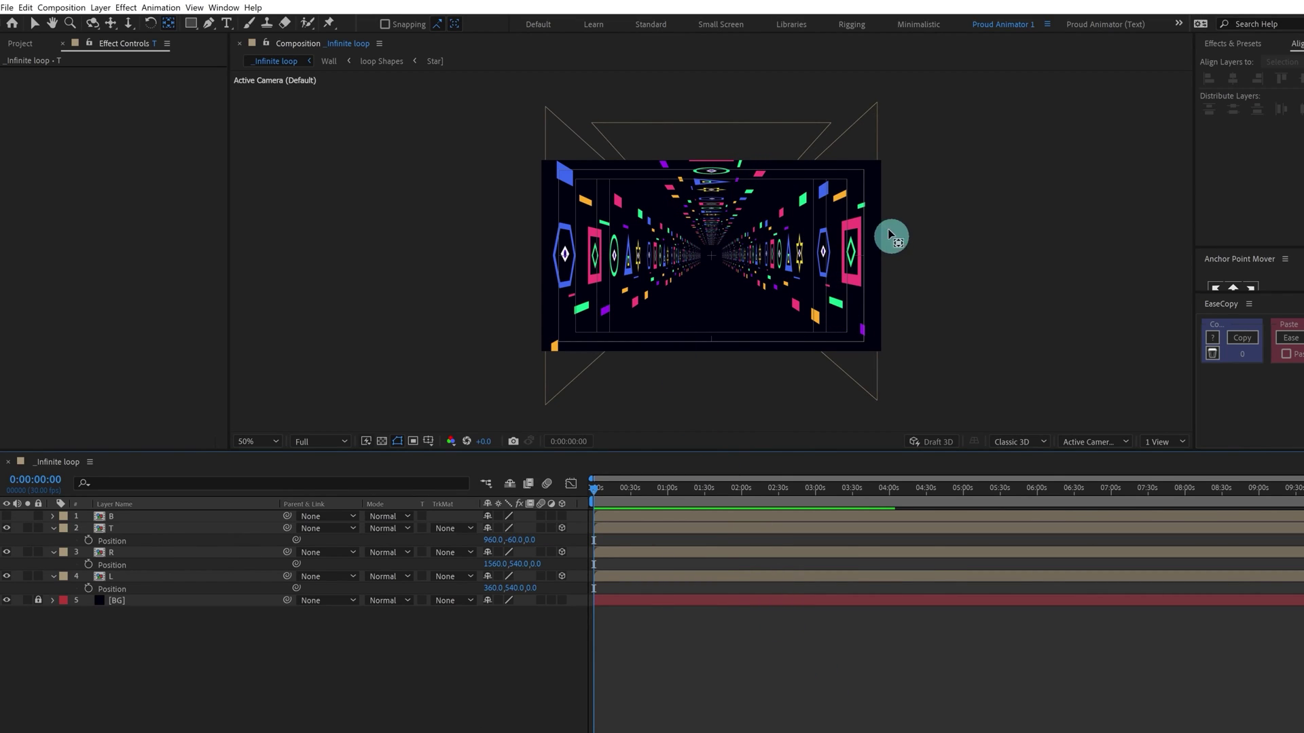
Step: Make layer B visible, keep it 2D, and set its rotation to -90°
click(125, 517)
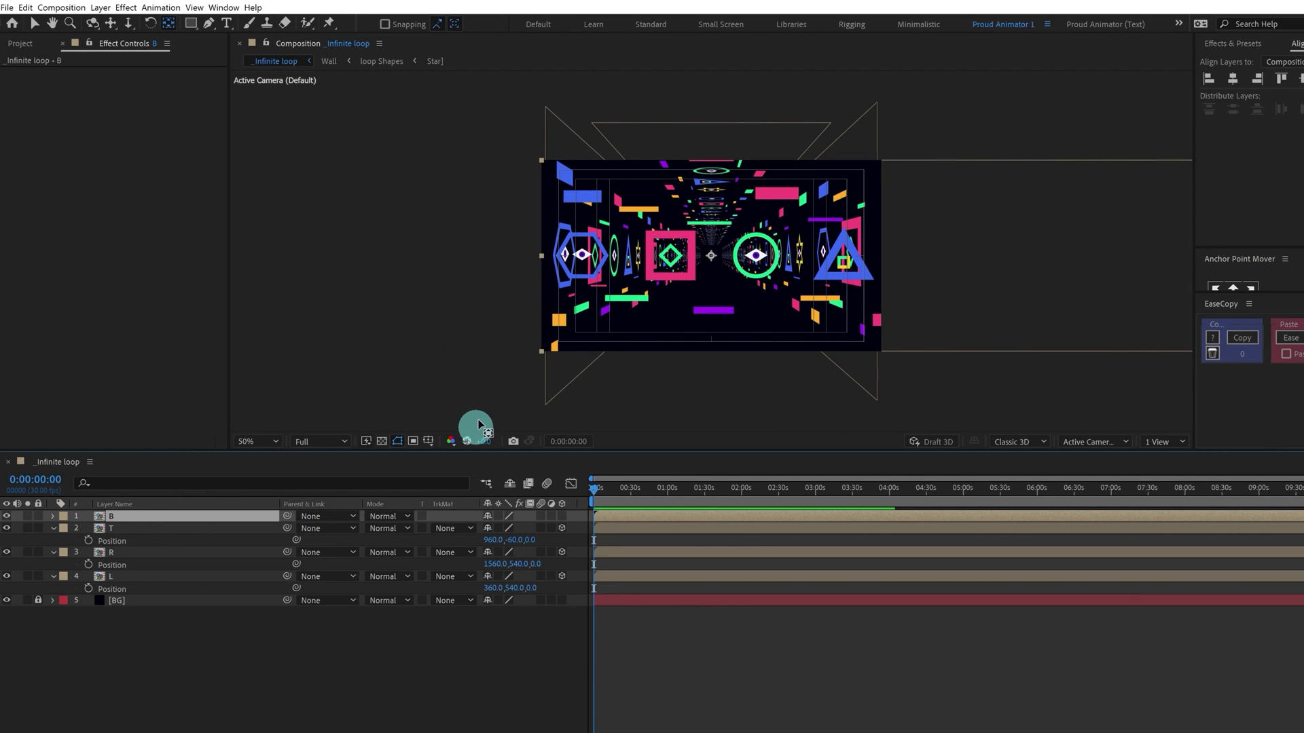
click(561, 516)
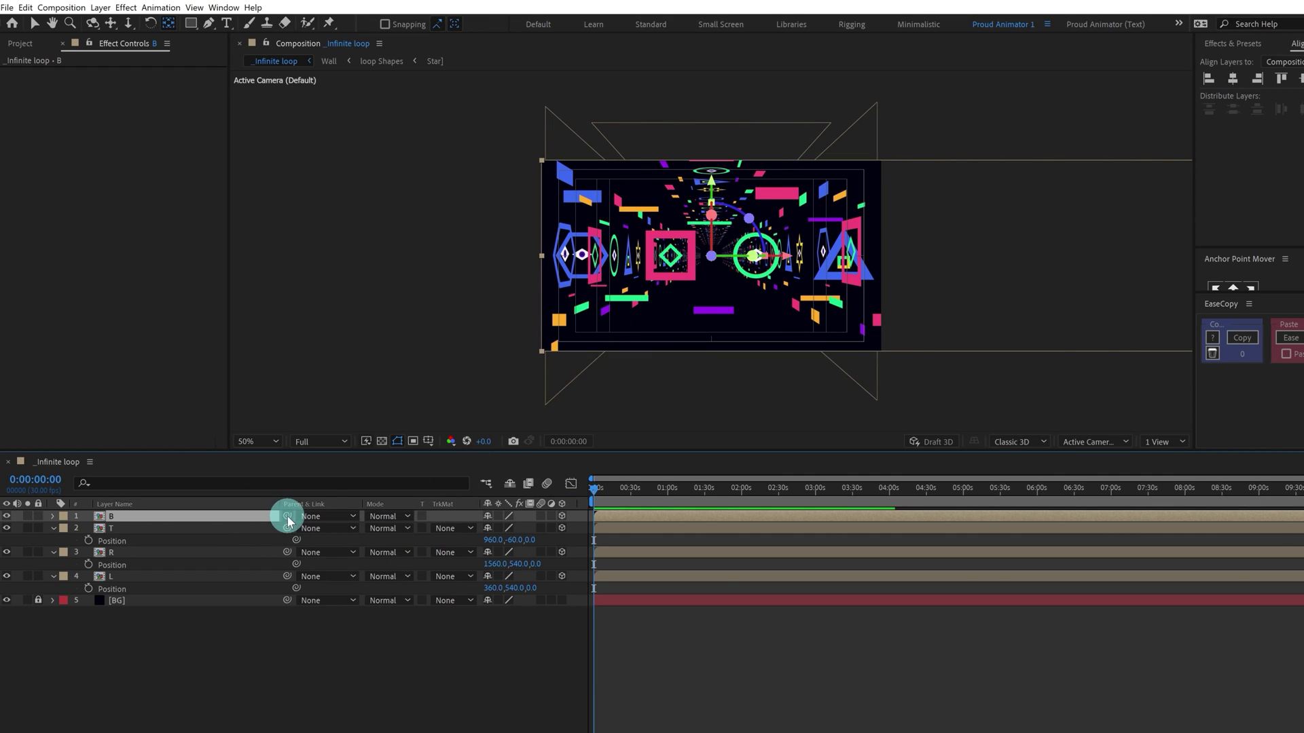
key(ctrl+z)
scroll(983, 331, down, 4)
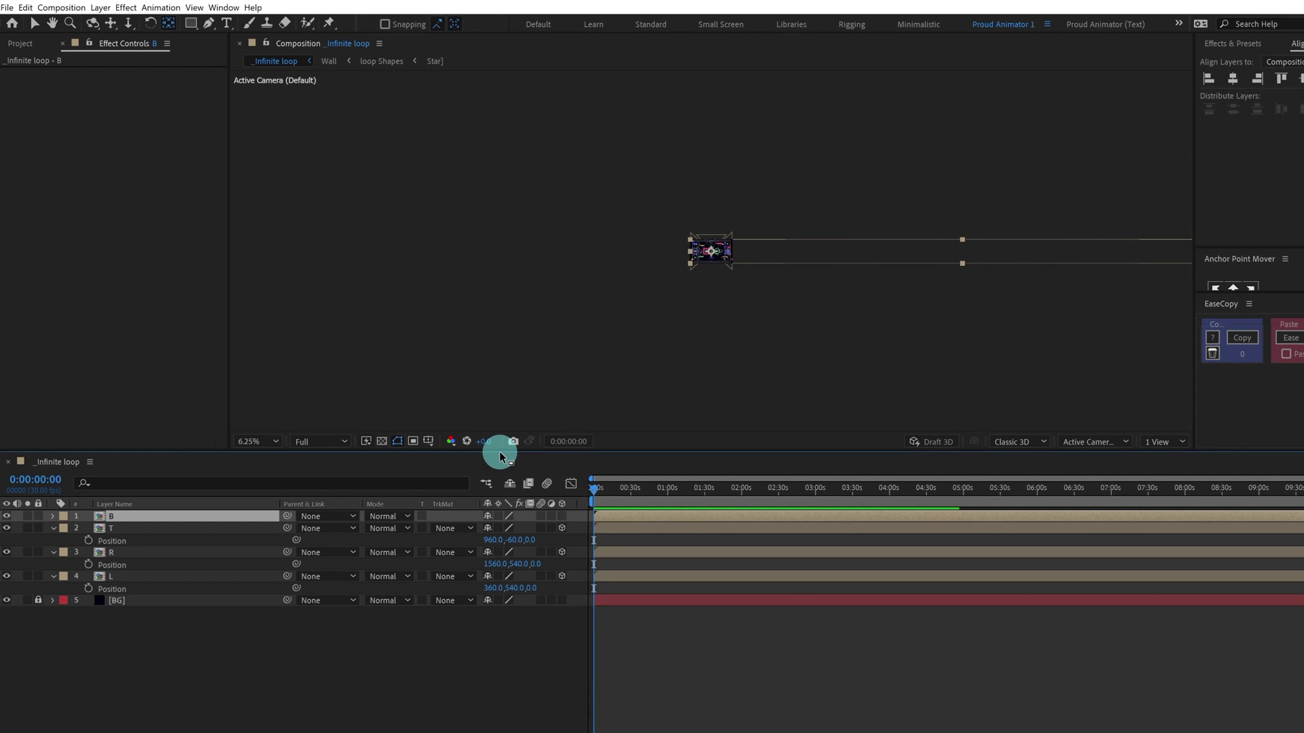
key(r)
drag(503, 529, 488, 533)
click(498, 528)
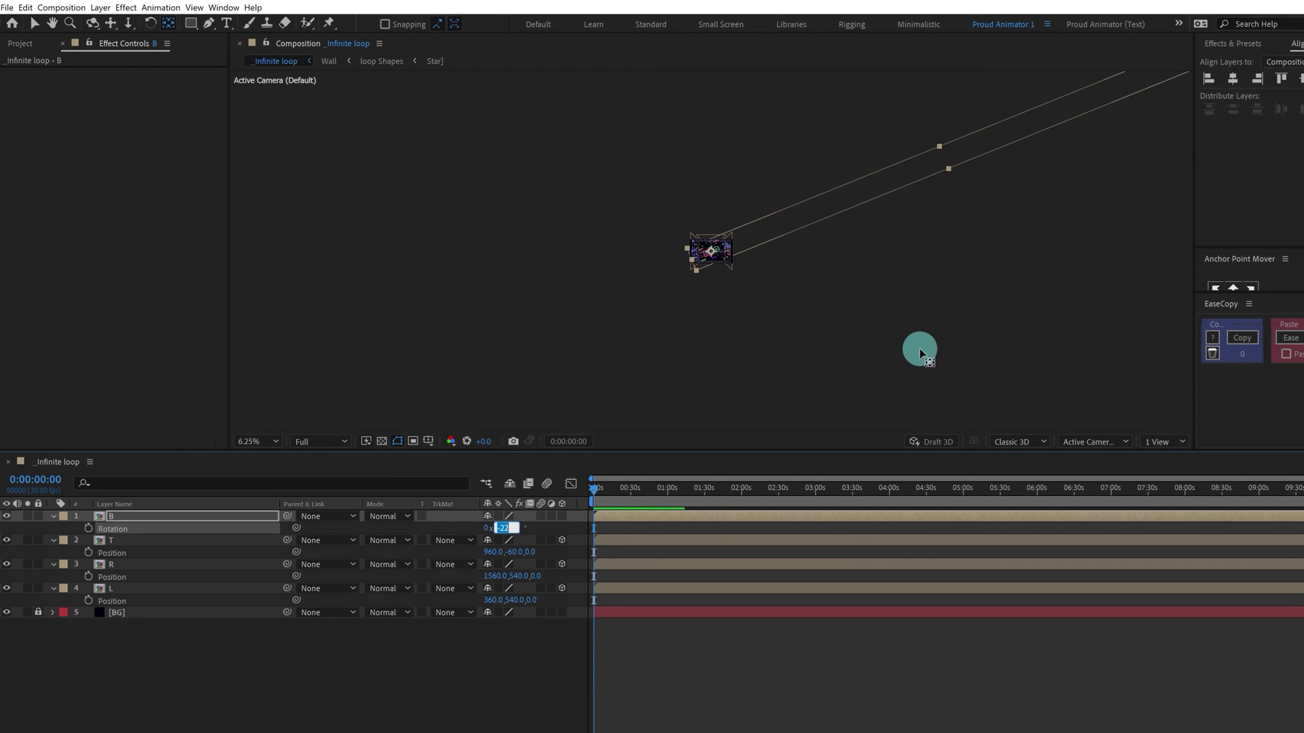
text(-90)
key(Return)
Step: Align layer B's bottom edge with the composition's bottom edge
key(period)
key(period)
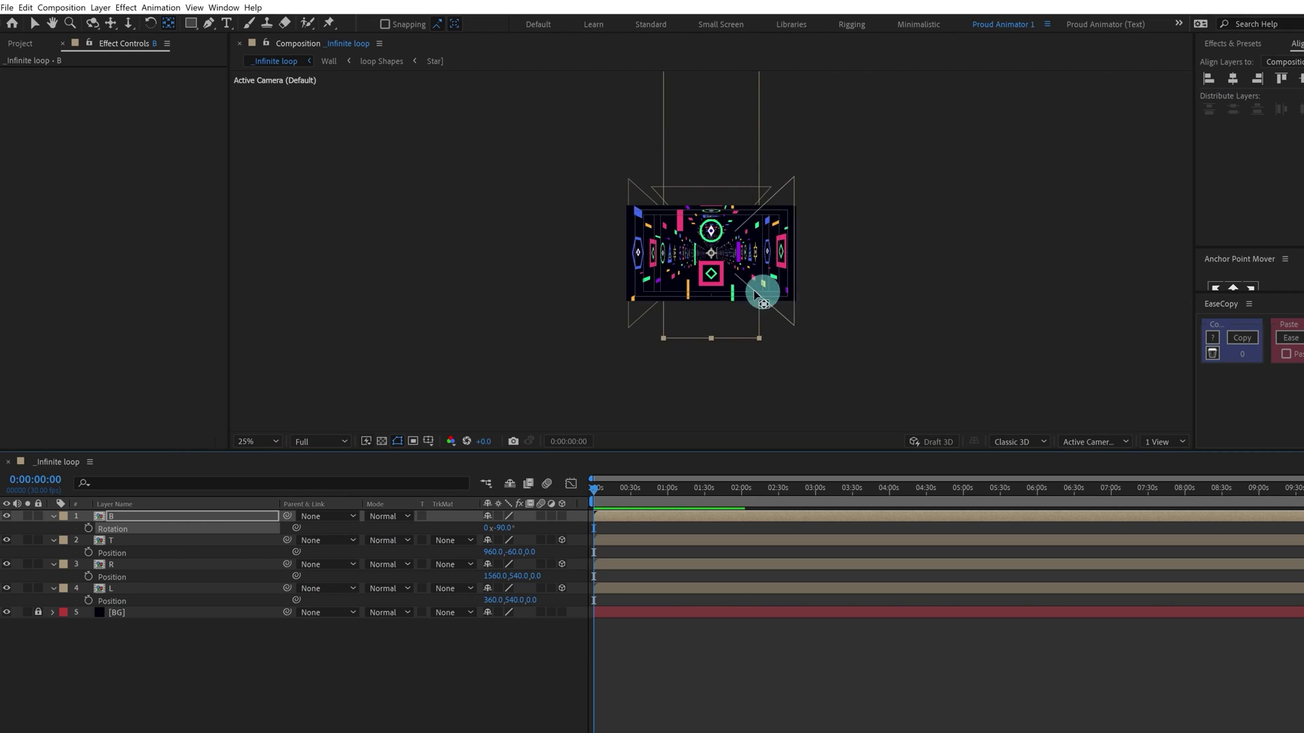
key(period)
key(y)
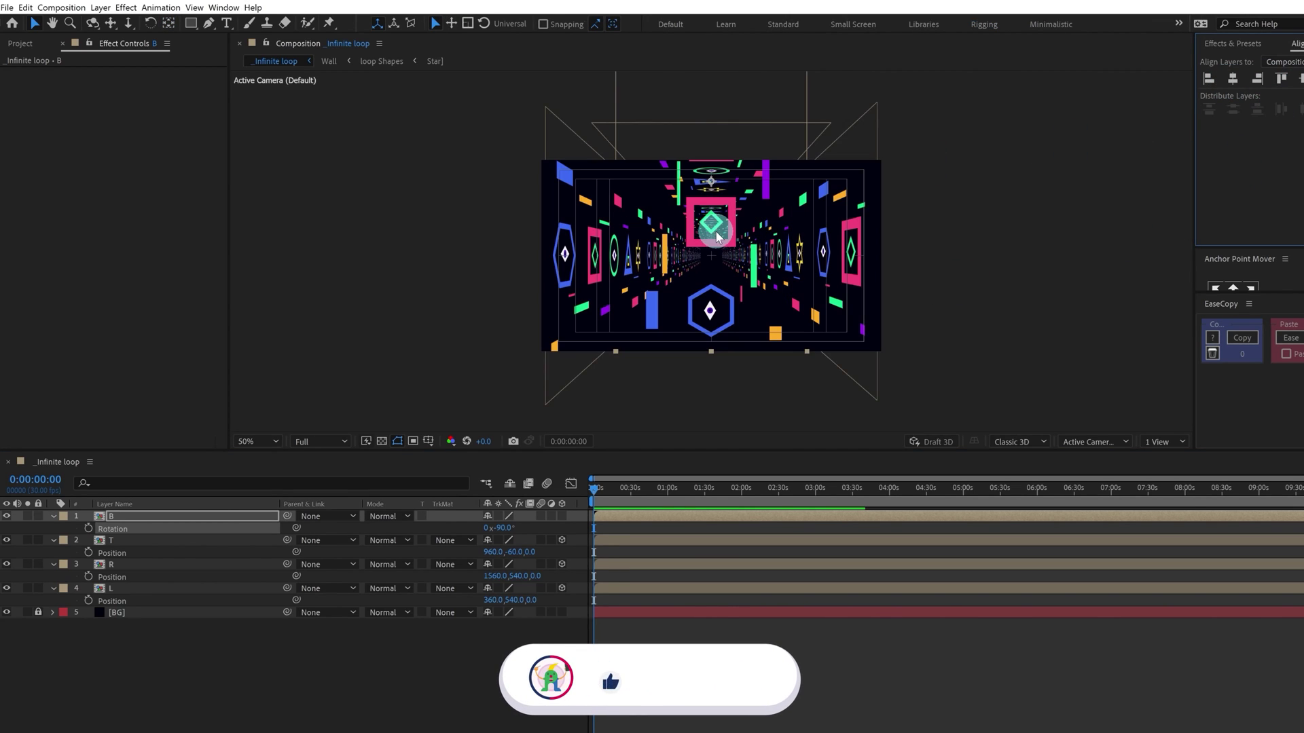
Step: Move layer B's anchor point to the composition's centre and turn the layer into a 3D layer
drag(712, 184, 721, 264)
key(r)
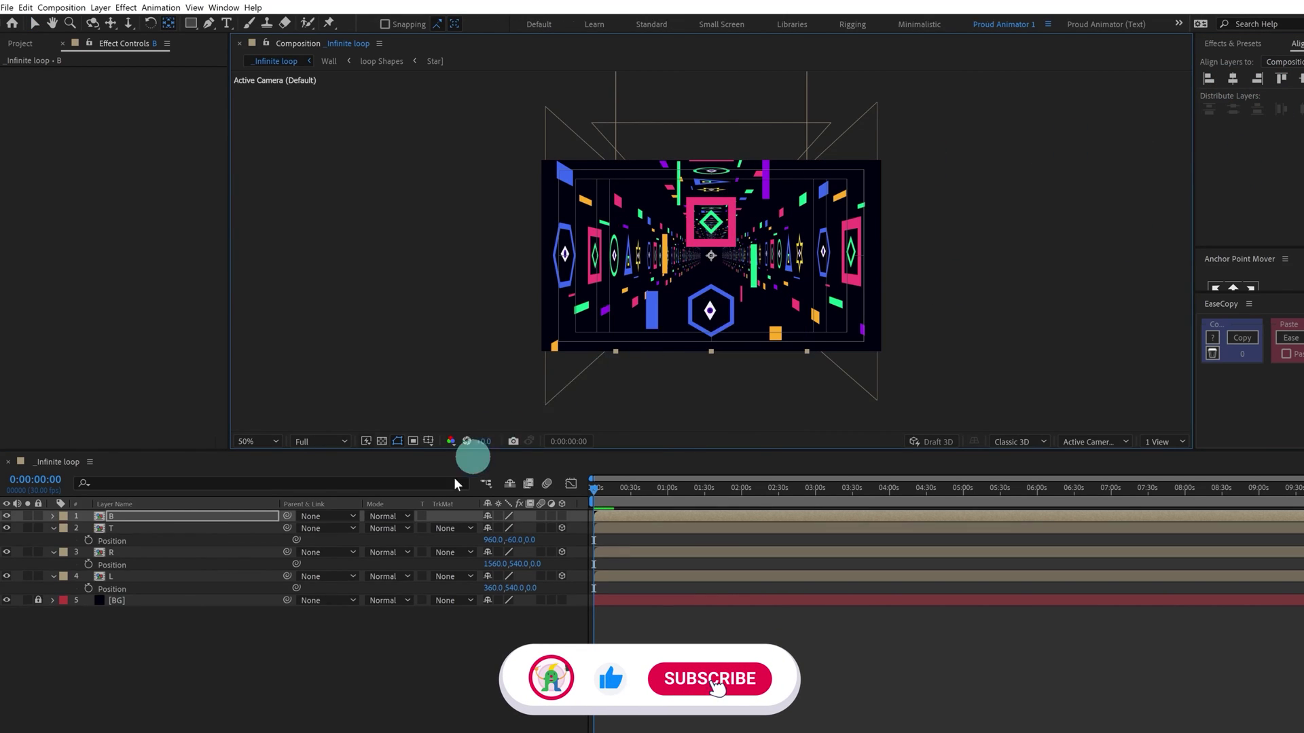
key(r)
drag(503, 528, 475, 559)
key(ctrl+z)
click(561, 516)
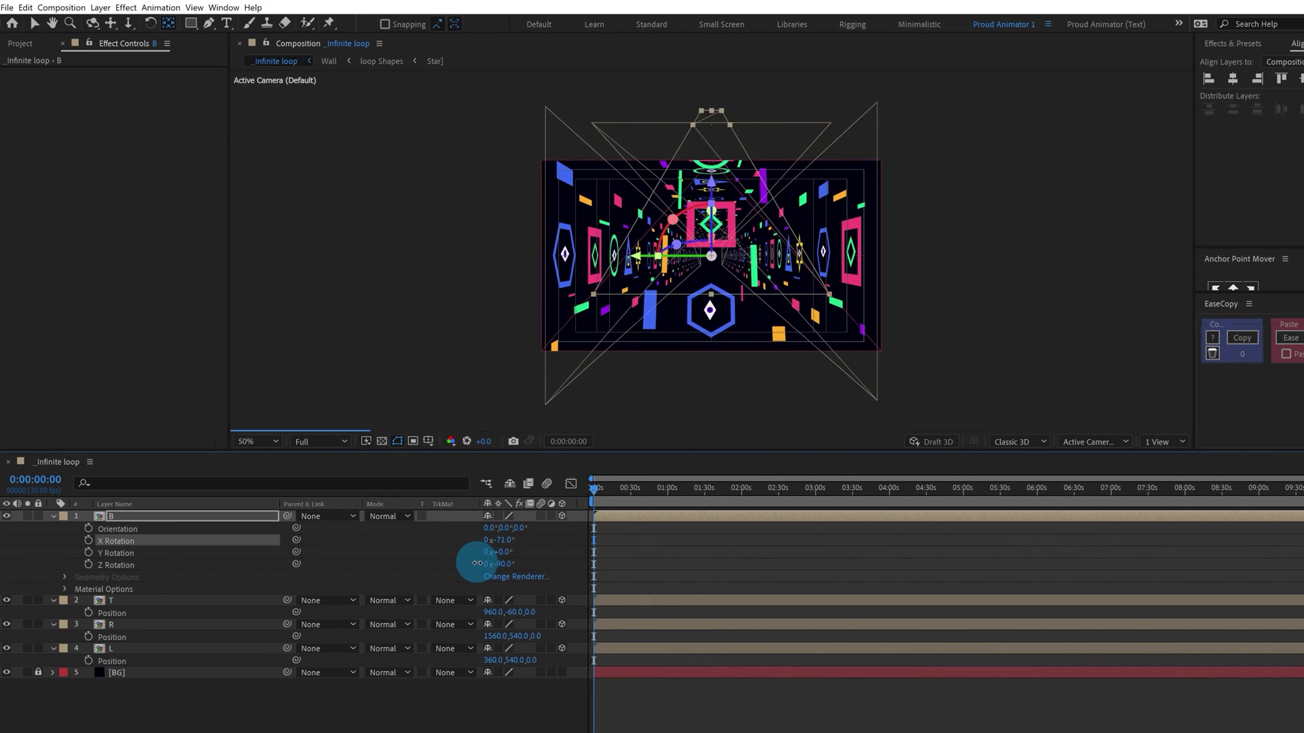
Step: Set layer B's X Rotation to -90° so the strip recedes into depth
click(501, 540)
text(-90)
key(Return)
Step: Lower layer B to form the tunnel's floor by adding 600 to its Y position
key(p)
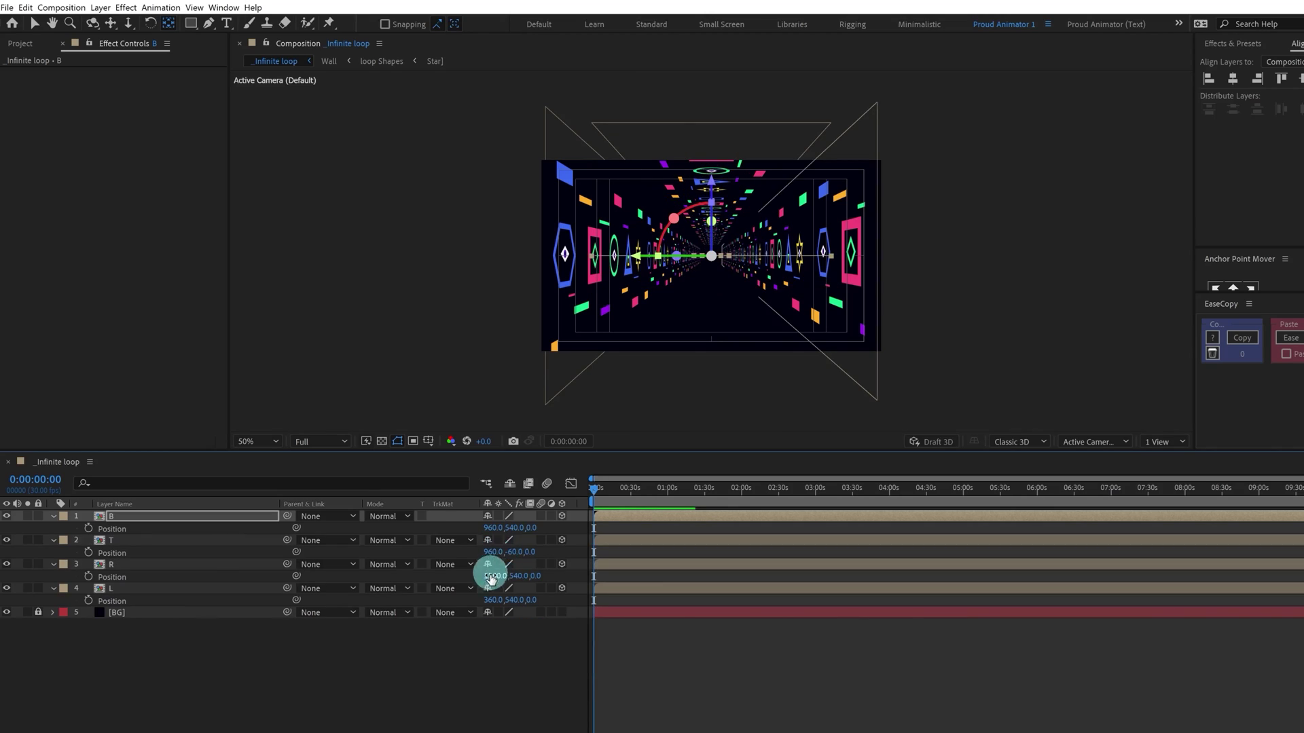
click(508, 529)
text(540)
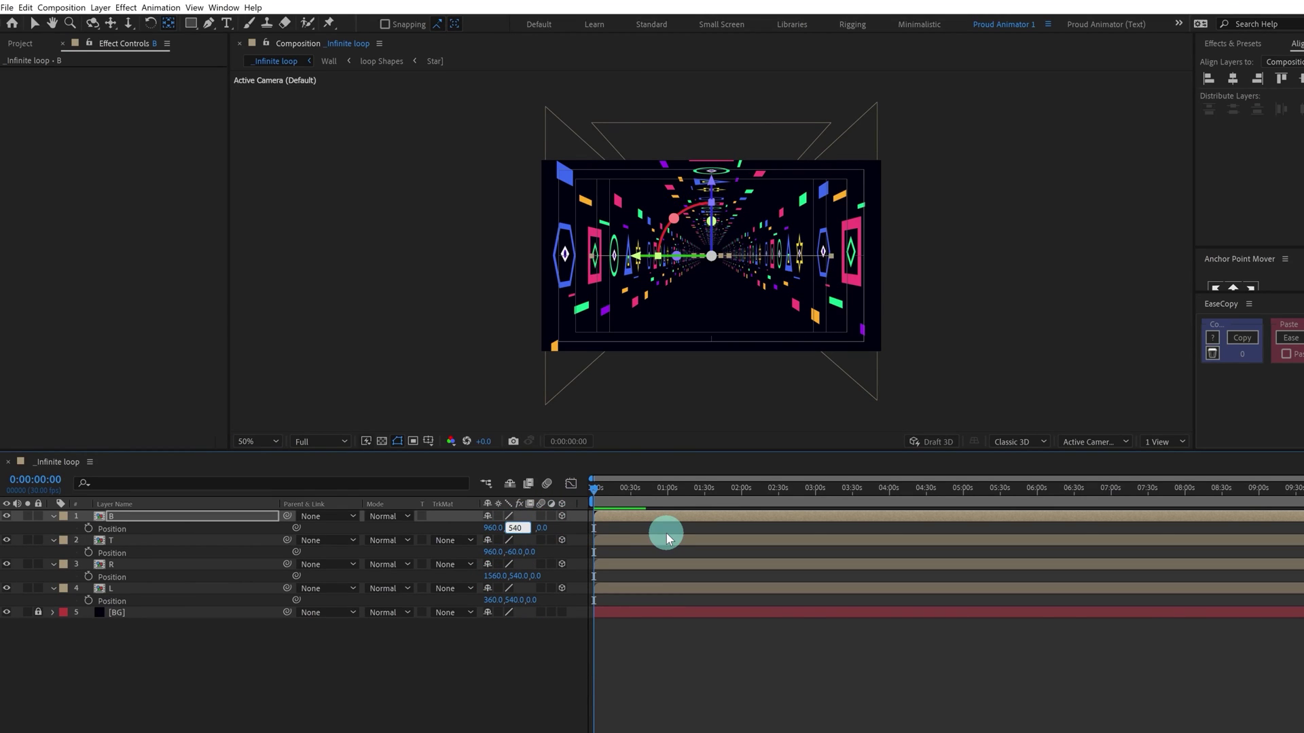
text(+600)
key(Return)
click(752, 670)
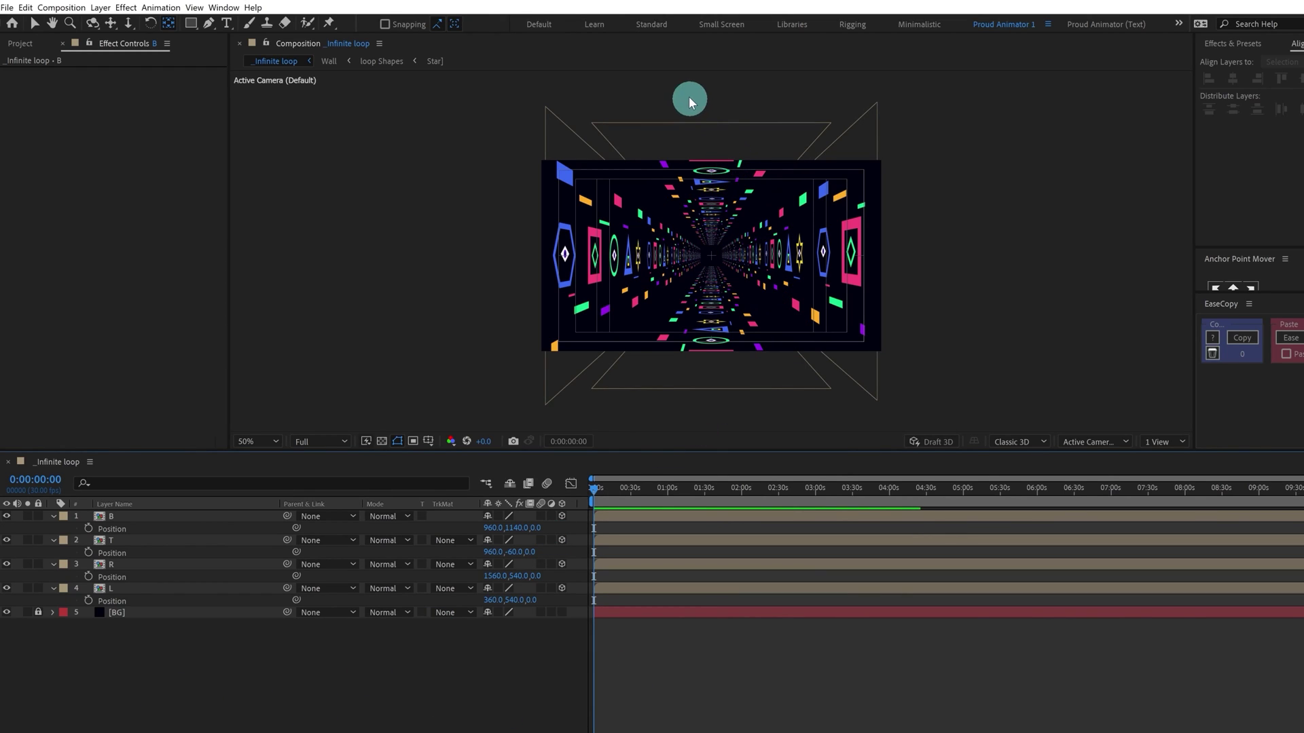
Step: Narrow the tunnel vertically by moving ceiling layer T to Y 10 and floor layer B to Y 1036
key(v)
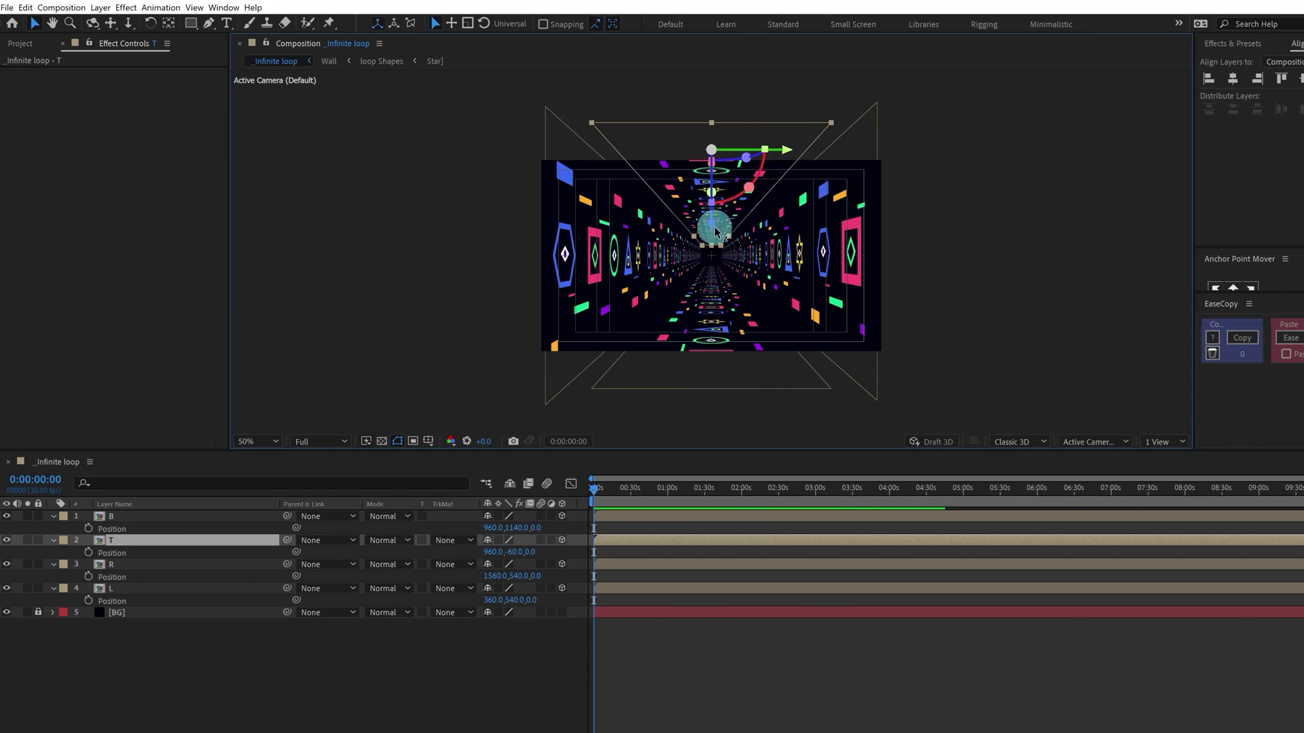
drag(714, 231, 682, 380)
click(695, 339)
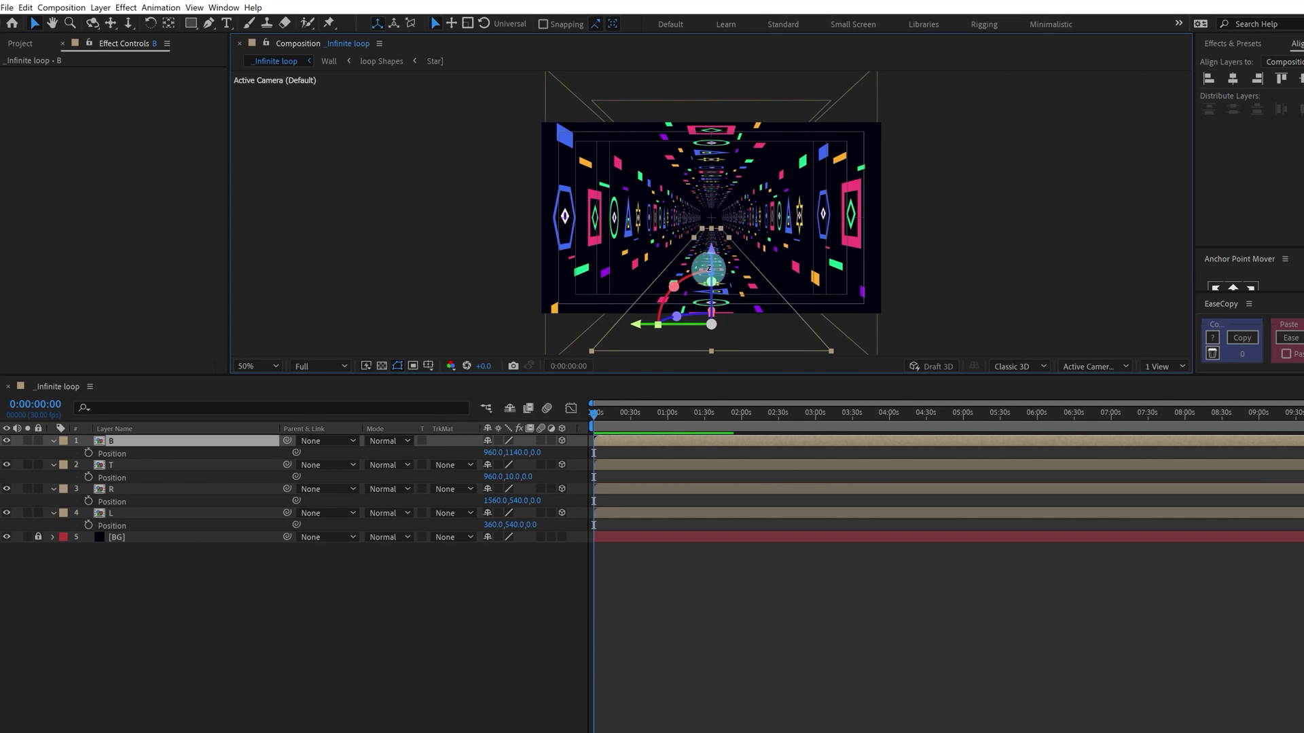
drag(710, 254, 734, 220)
Step: Narrow the tunnel horizontally by moving wall layer R to X 1510 and wall layer L to X 406
click(834, 231)
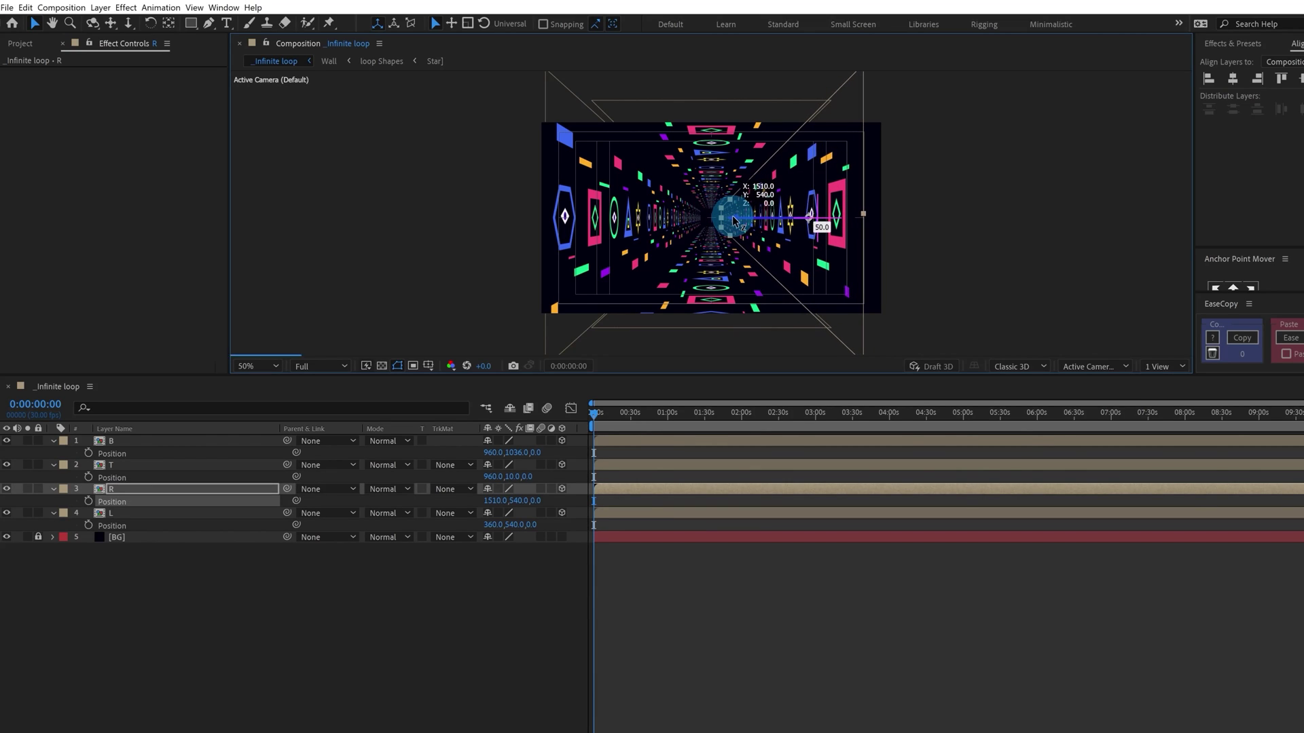
drag(402, 207, 689, 222)
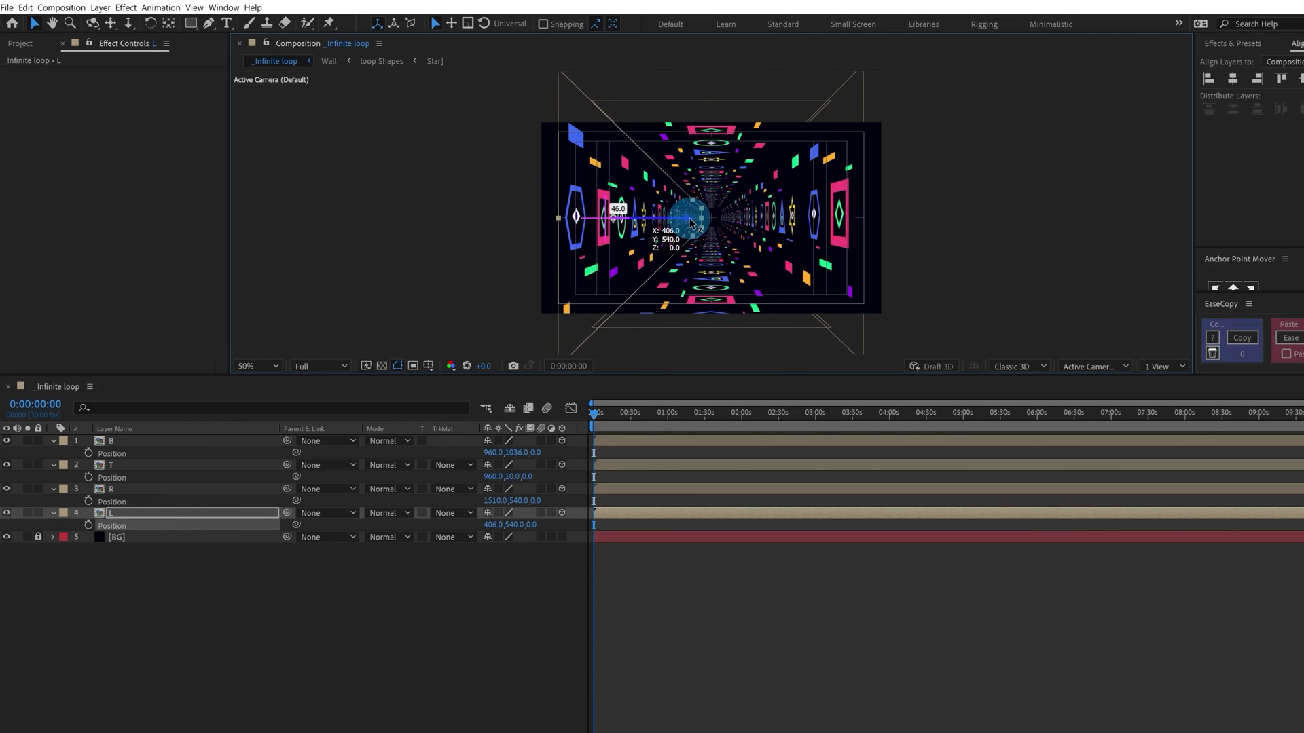
click(811, 611)
Step: Add a one-node camera with the 35mm preset to the Infinite loop composition
right_click(239, 458)
mouse_move(272, 460)
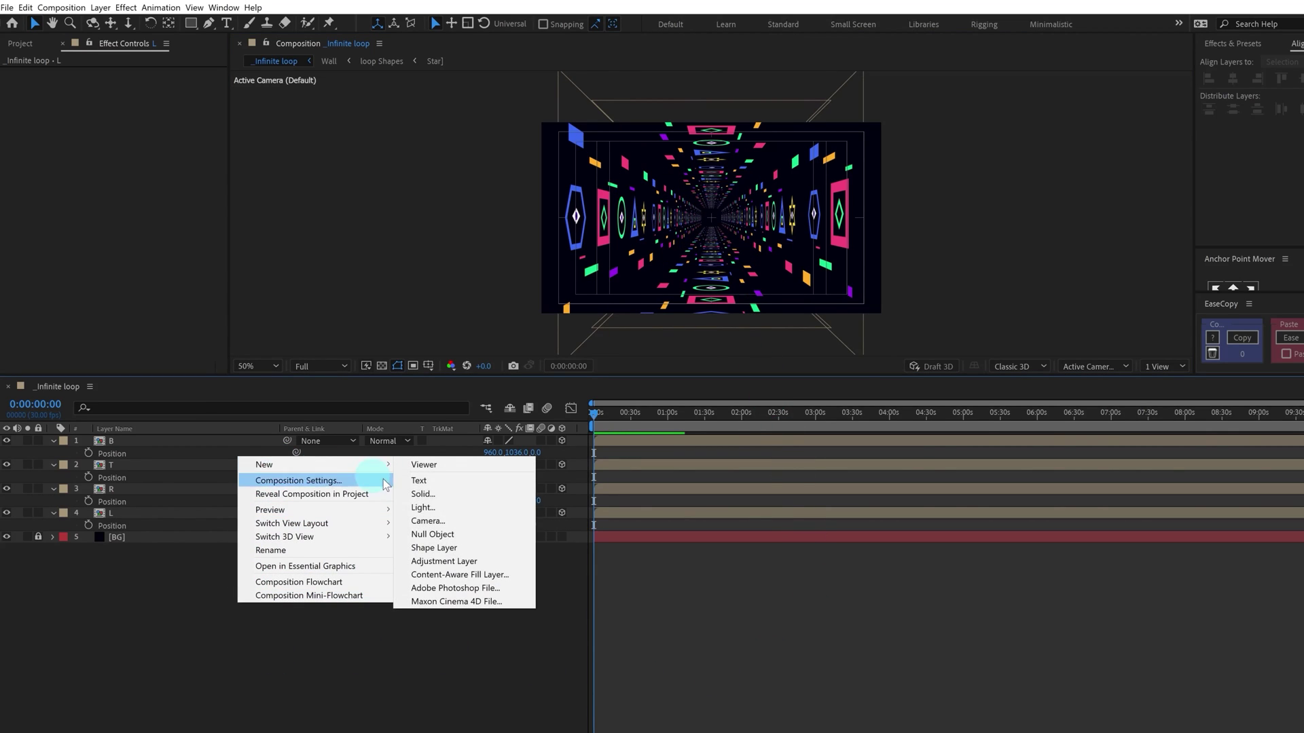
click(446, 523)
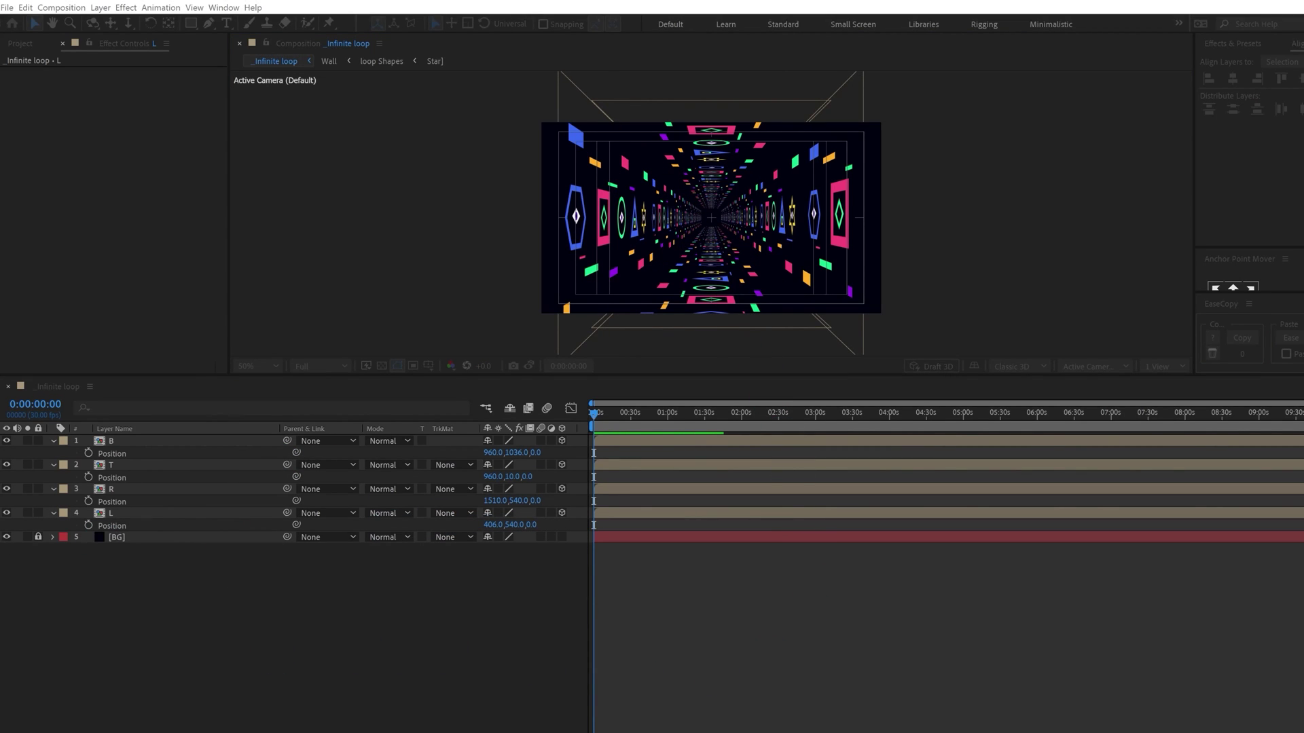
drag(588, 180, 595, 162)
click(613, 229)
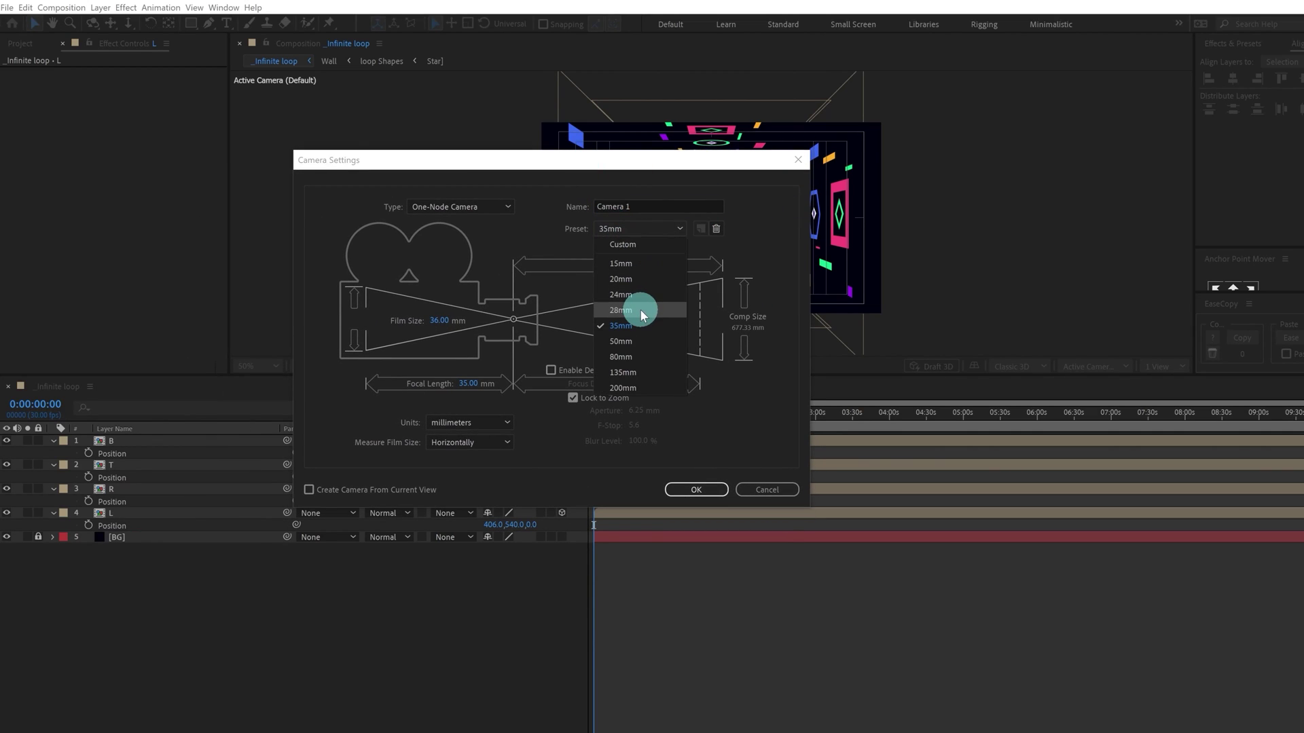
click(699, 488)
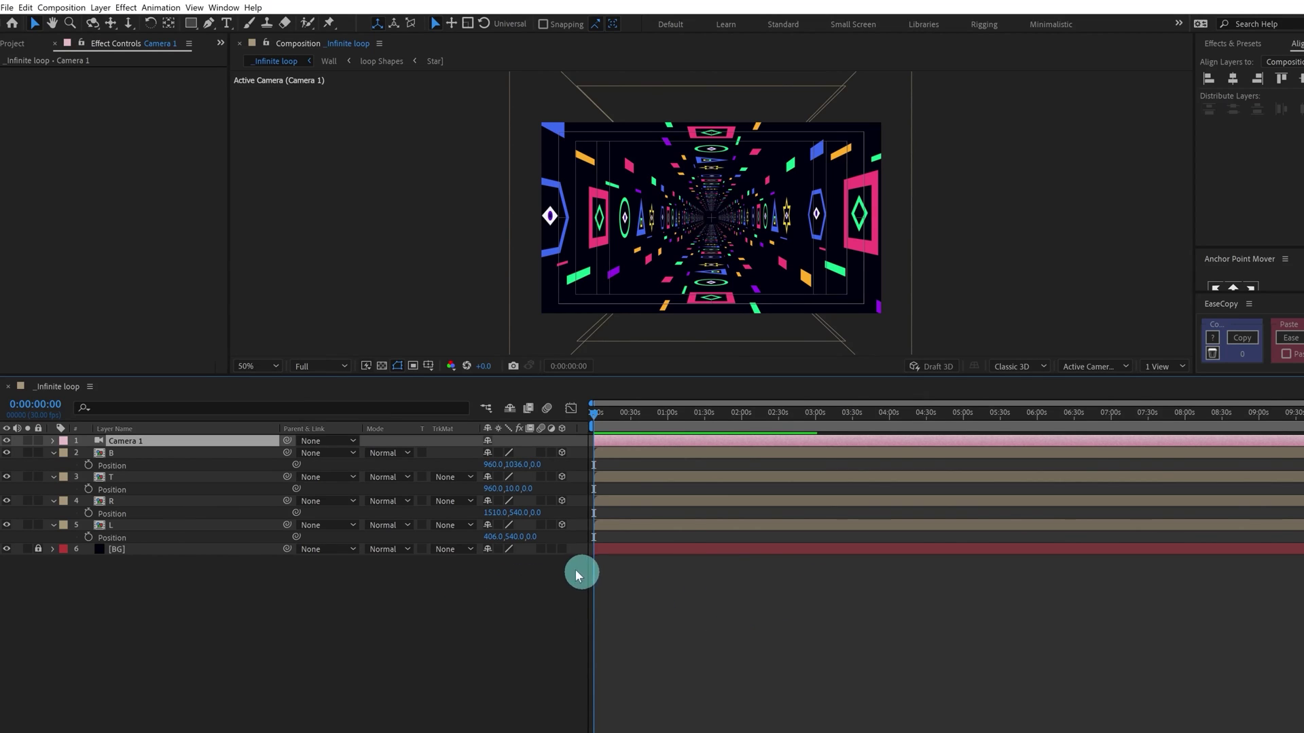
Step: Keyframe the camera's Position at the first frame and push its Z position forward to about 212 at 0:00:15:24
key(p)
click(87, 453)
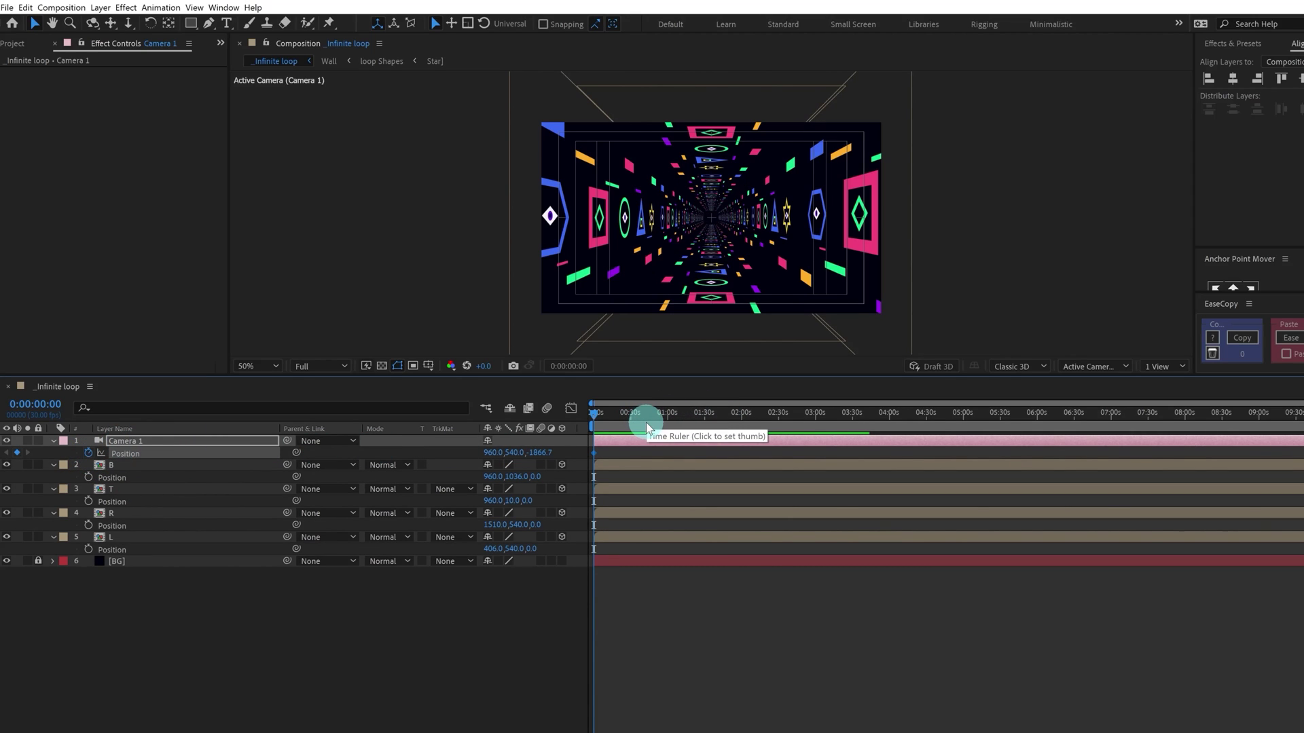
key(equal)
key(equal)
key(equal)
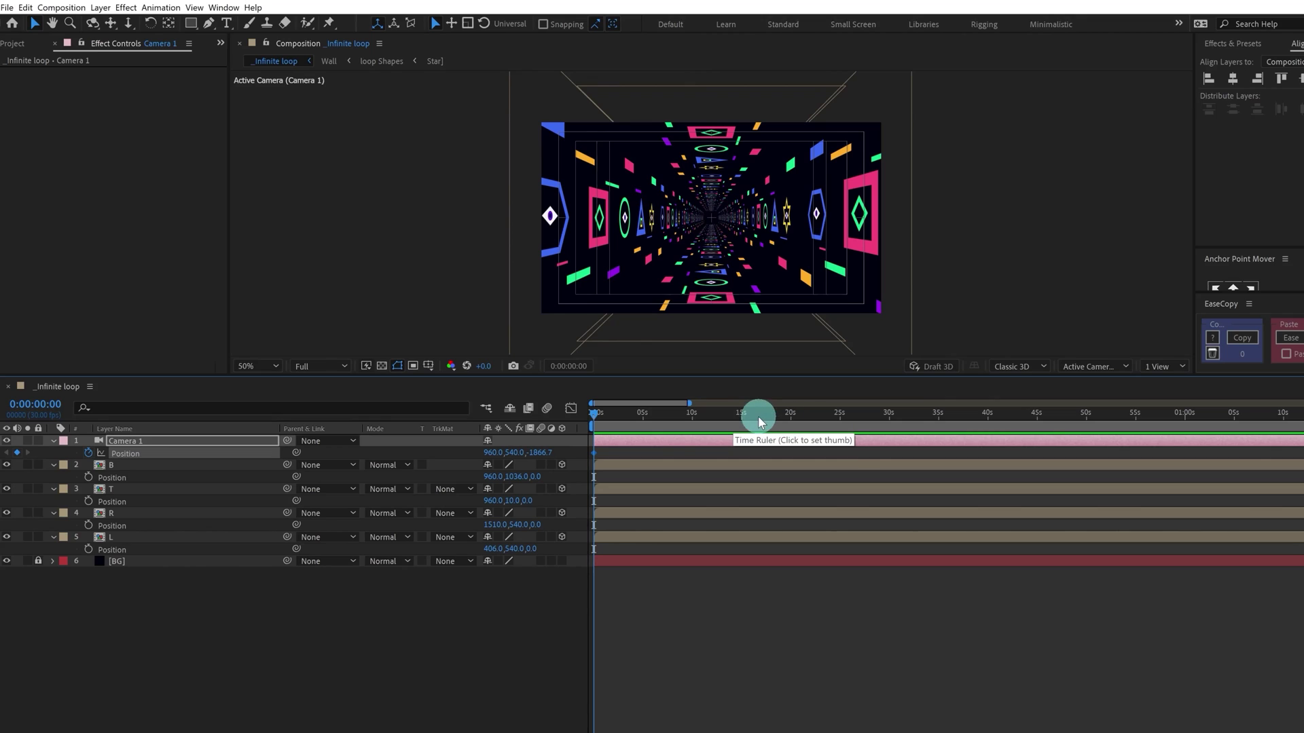
drag(738, 414, 749, 413)
drag(541, 452, 1303, 484)
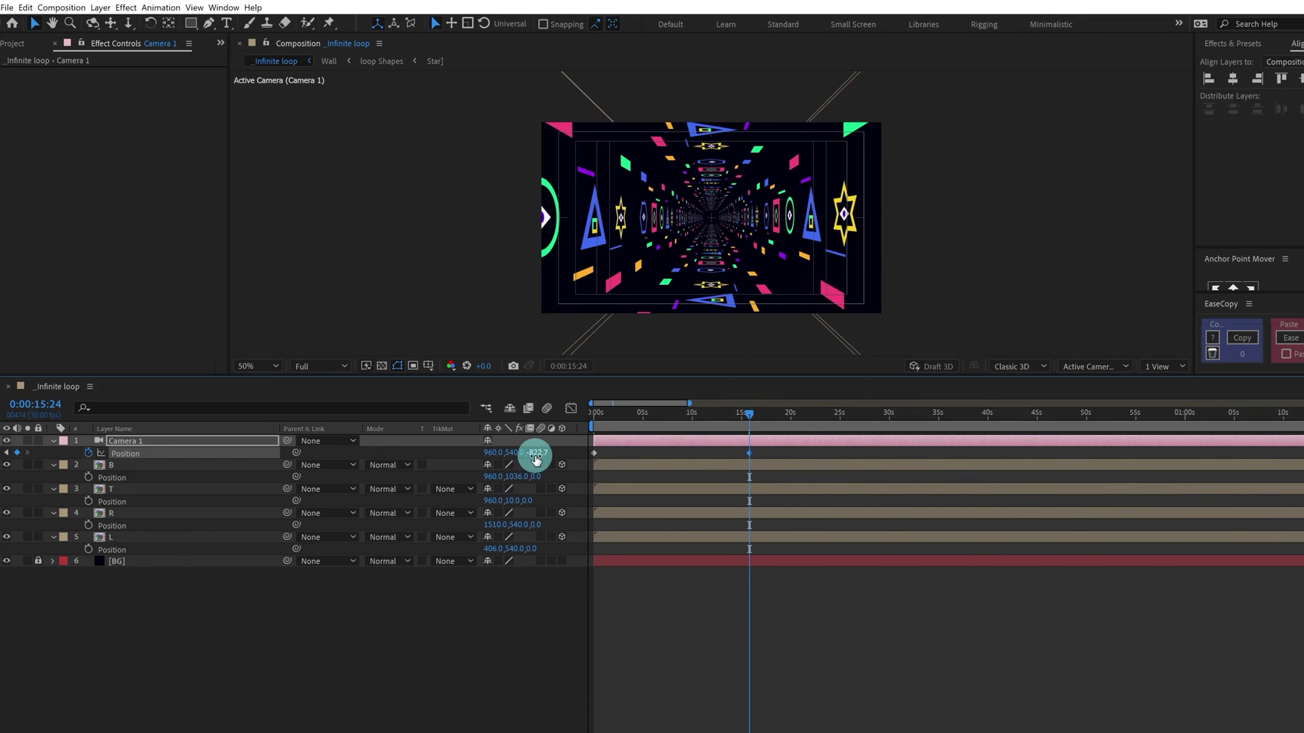
drag(909, 486, 1303, 484)
Step: End the work area at the second camera keyframe and preview the camera move from the start
key(n)
drag(748, 416, 524, 413)
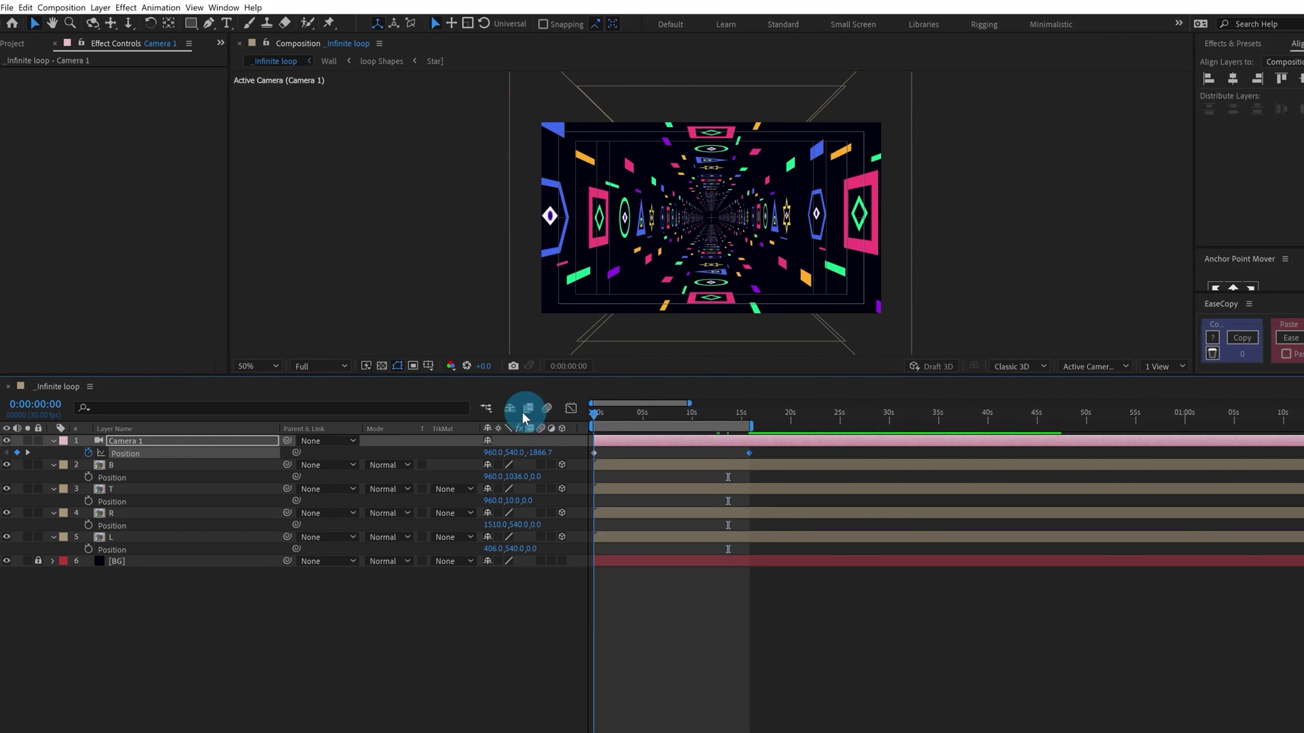
key(space)
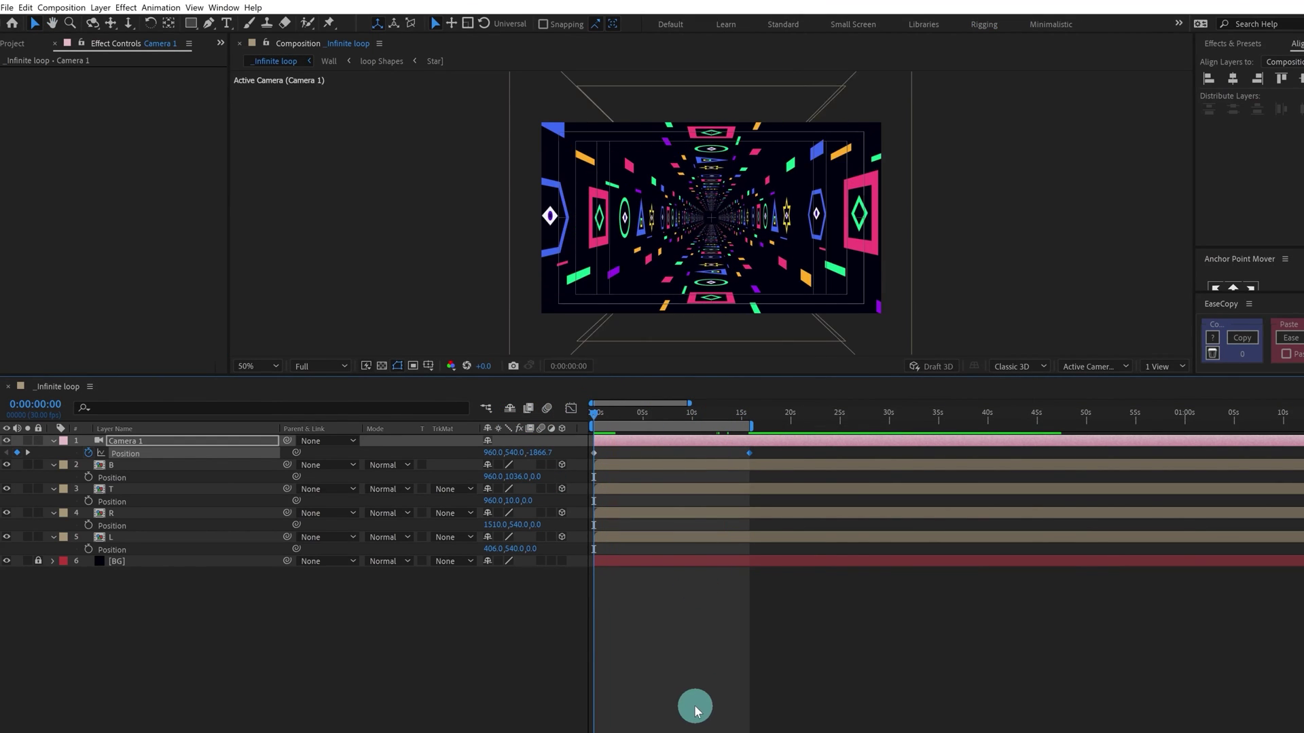
key(k)
Step: Speed up the camera move by shifting its second Position keyframe to about 11 seconds and ending the work area there
drag(749, 453, 718, 454)
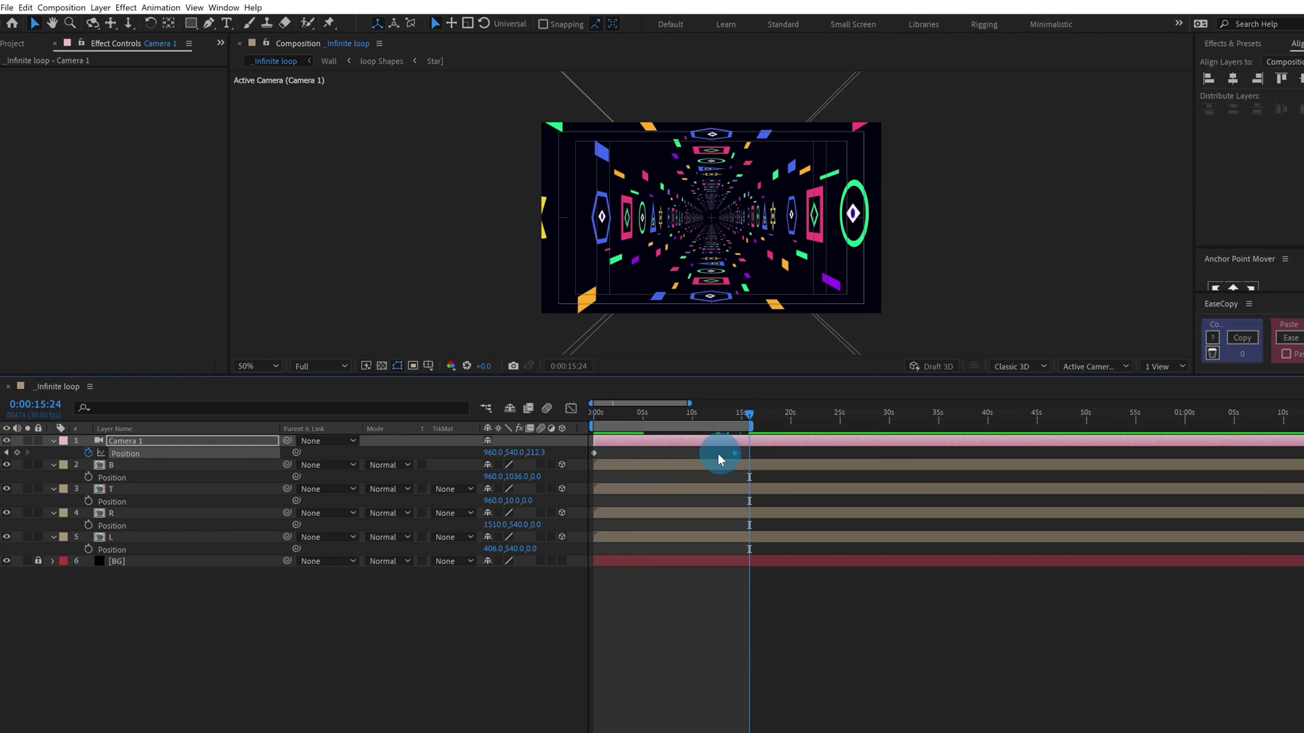
key(n)
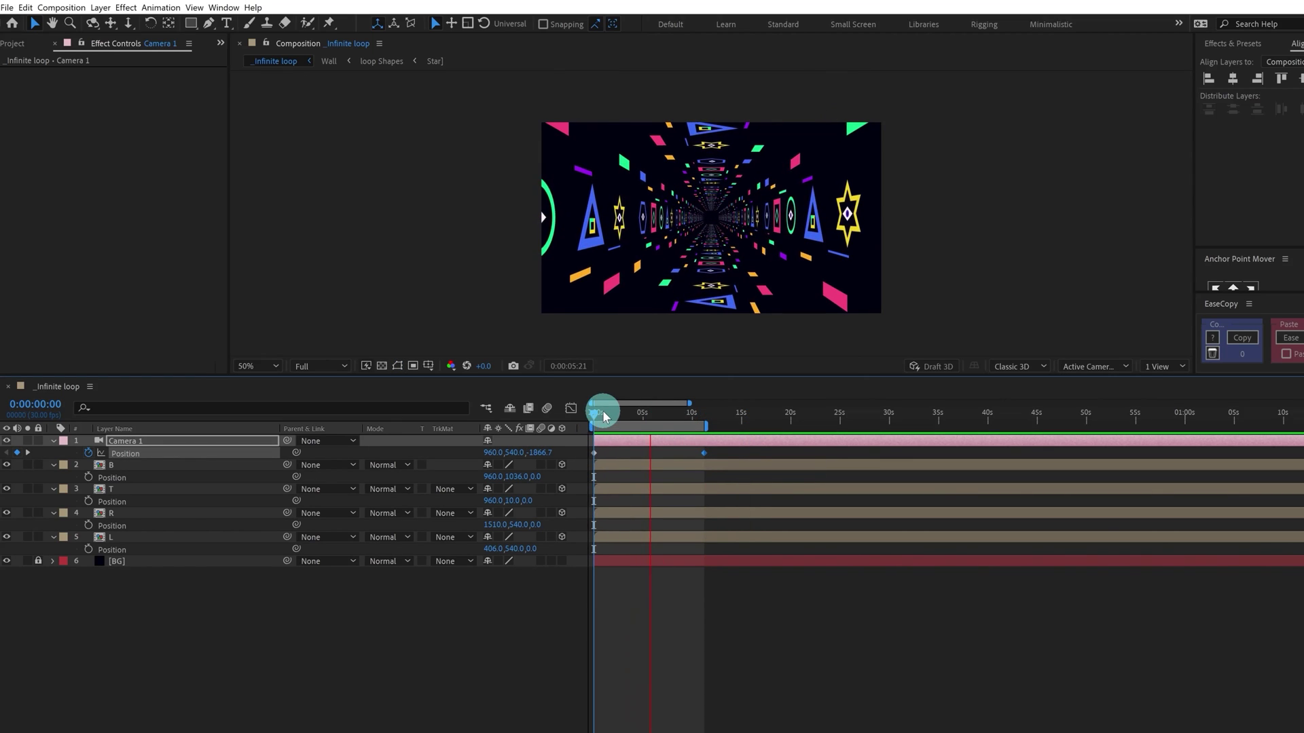
click(590, 413)
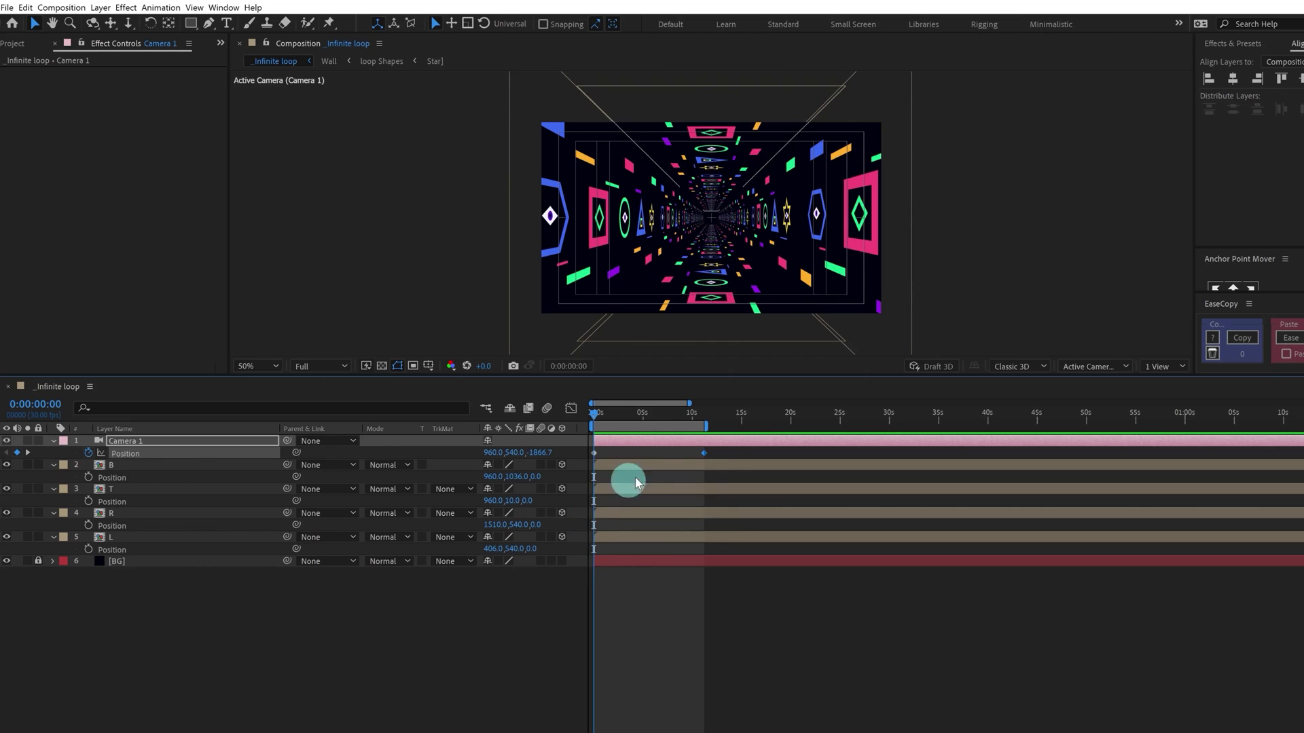
drag(673, 418, 573, 423)
click(445, 544)
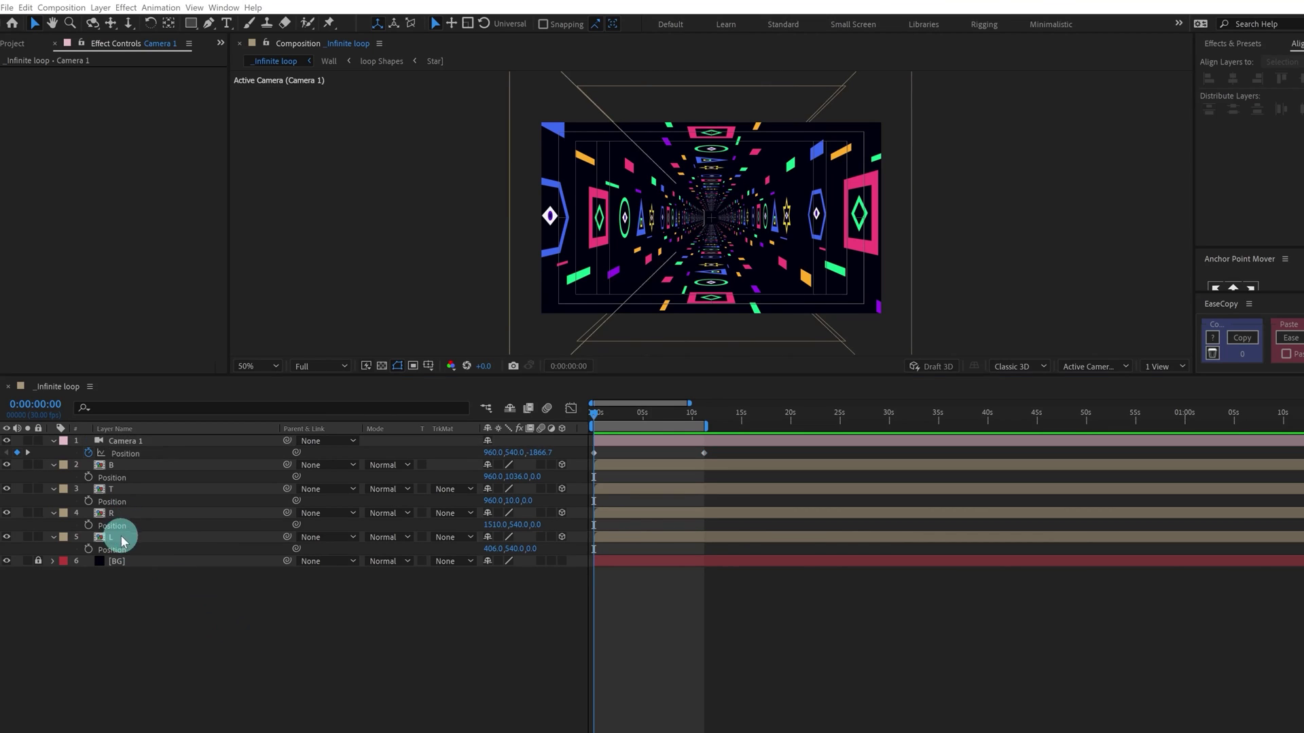
Step: Open the nested Polygon composition, duplicate the Eye white layer and place the copy above the Ratina layer
double_click(123, 536)
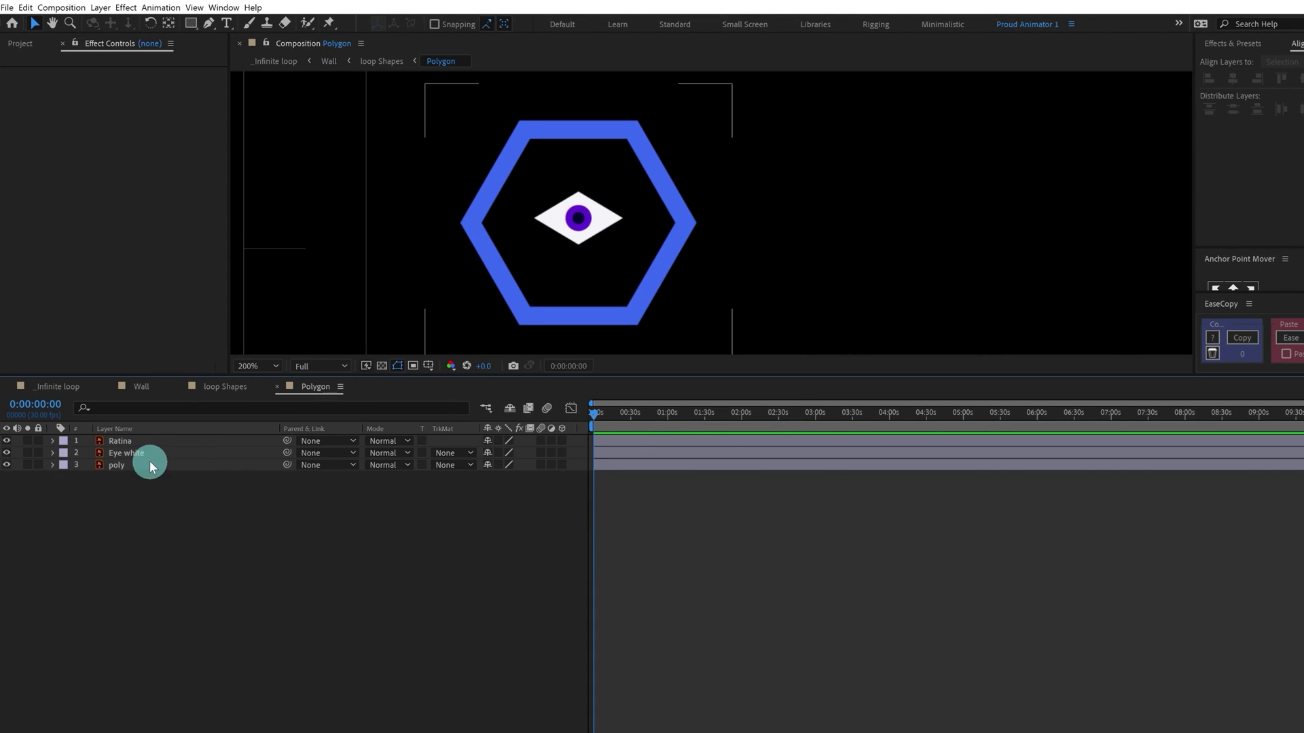
click(135, 452)
key(ctrl+d)
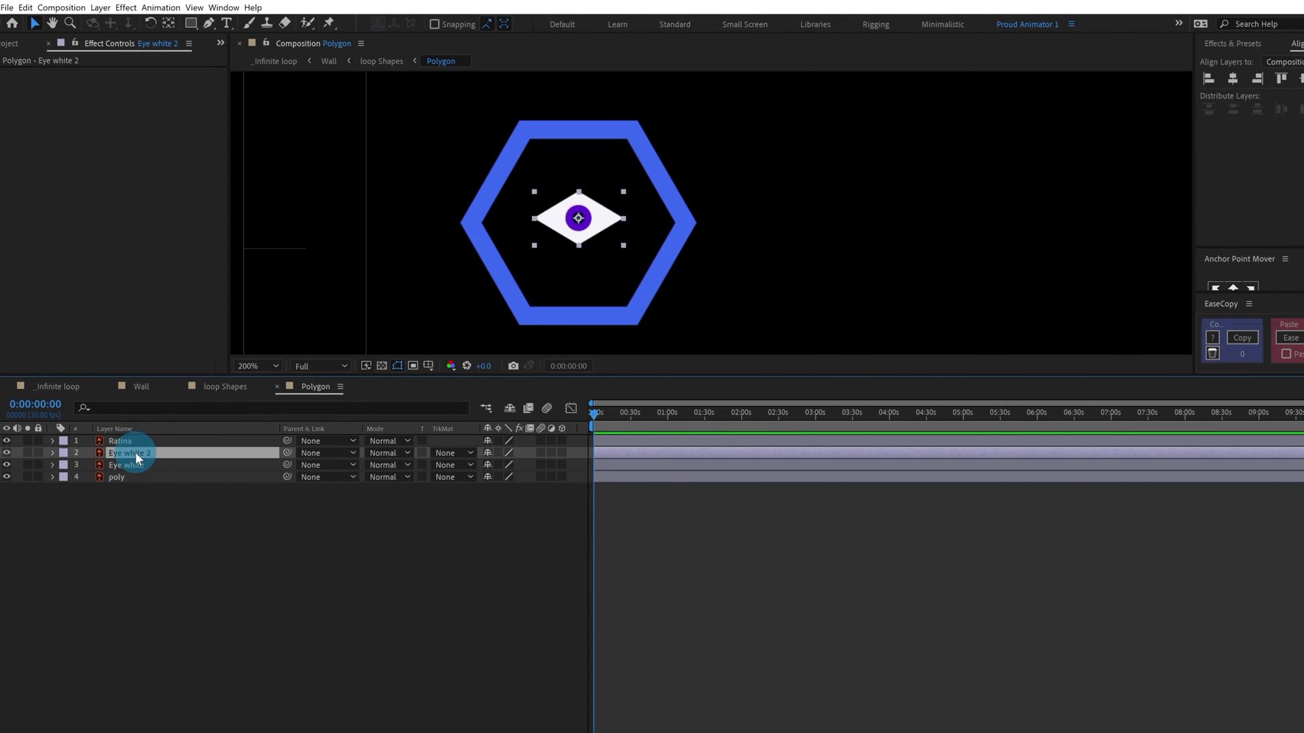
drag(136, 453, 129, 438)
Step: Parent Eye white to Eye white 2 and use Eye white 2 as the Ratina layer's alpha track matte
drag(287, 465, 177, 442)
click(451, 453)
click(462, 481)
Step: Keyframe Eye white 2's Scale at the first frame and close the eye at frame 6 with unlinked scale 100, 2%
key(s)
click(88, 453)
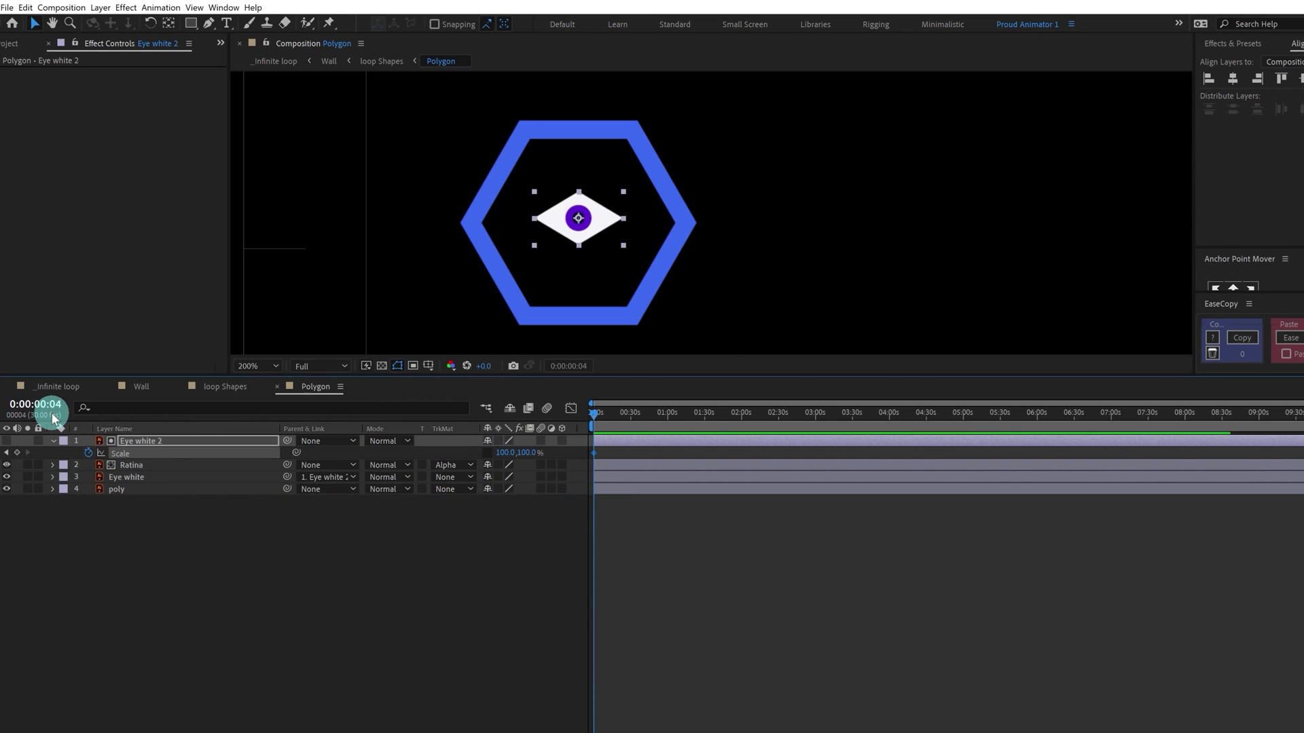
key(semicolon)
key(Page_Down)
key(Page_Down)
key(Page_Down)
key(Page_Down)
key(Page_Down)
key(Page_Down)
drag(533, 453, 465, 456)
click(537, 453)
text(0)
key(Return)
Step: Add a Scale keyframe at frame 10 to hold the eye closed
key(Page_Down)
key(Page_Down)
key(Page_Down)
key(Page_Down)
click(17, 453)
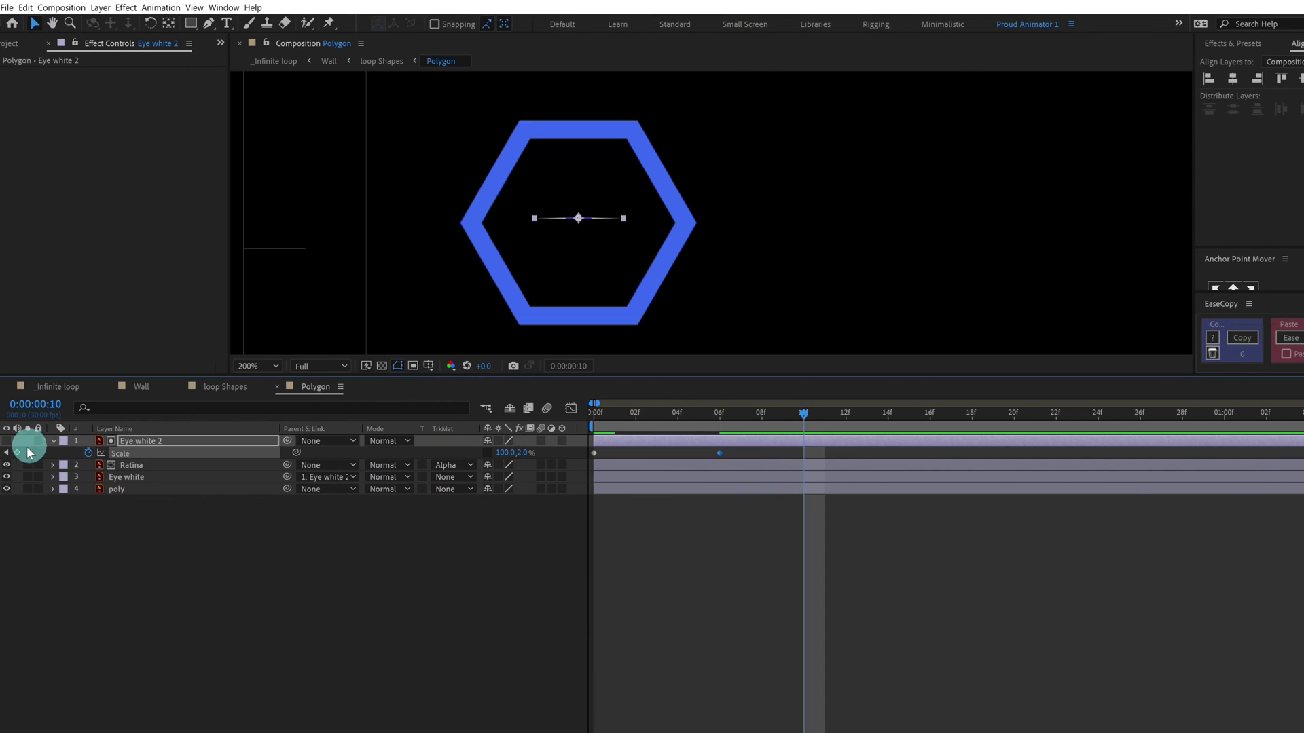
Step: Copy the first Scale keyframe to six frames after the closed-eye hold to reopen the eye
key(Page_Down)
key(Page_Down)
key(Page_Down)
key(Page_Down)
key(Page_Down)
key(Page_Down)
click(593, 453)
key(ctrl+c)
key(ctrl+v)
Step: Apply Easy Ease to all of Eye white 2's Scale keyframes
drag(961, 498, 558, 450)
key(F9)
key(minus)
key(minus)
drag(675, 435, 611, 431)
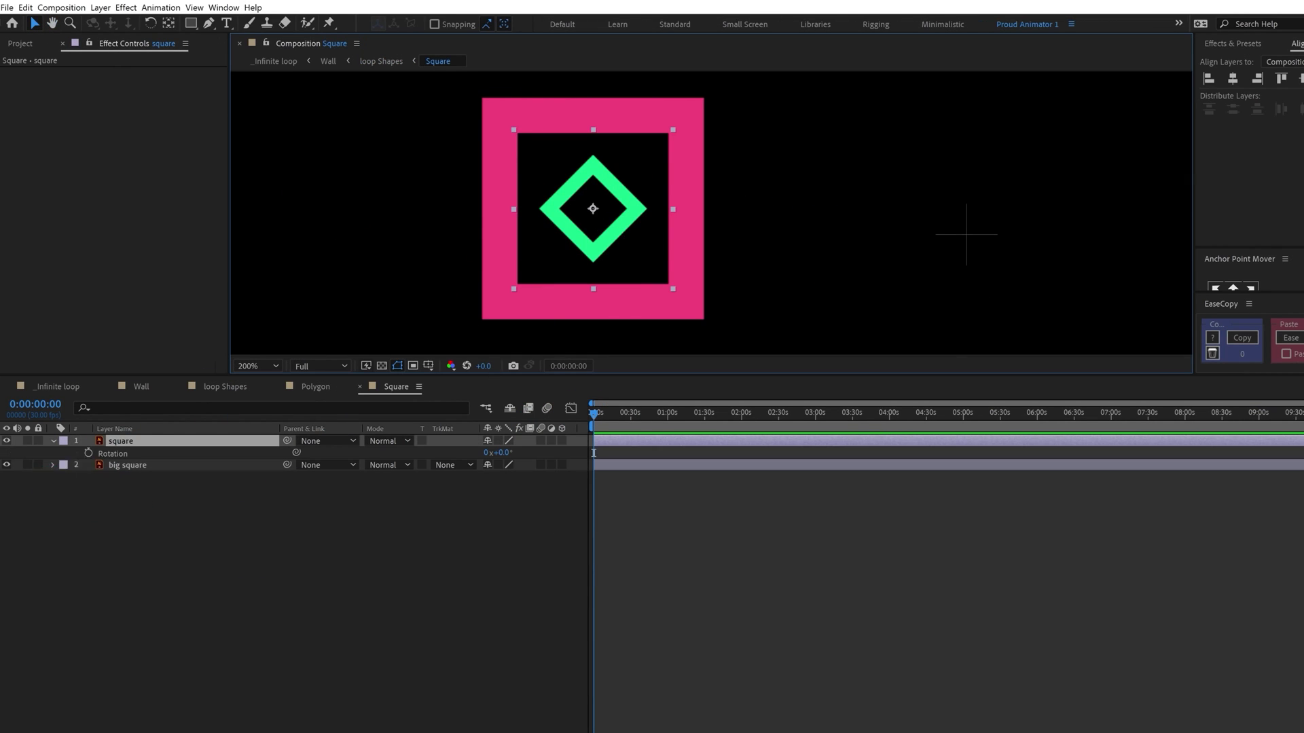
Step: Add the expression loopIn()+loopOut()-value; to the square layer's Rotation and preview the looping spin
alt+click(89, 453)
text(loopIn()+loopOut()-value;)
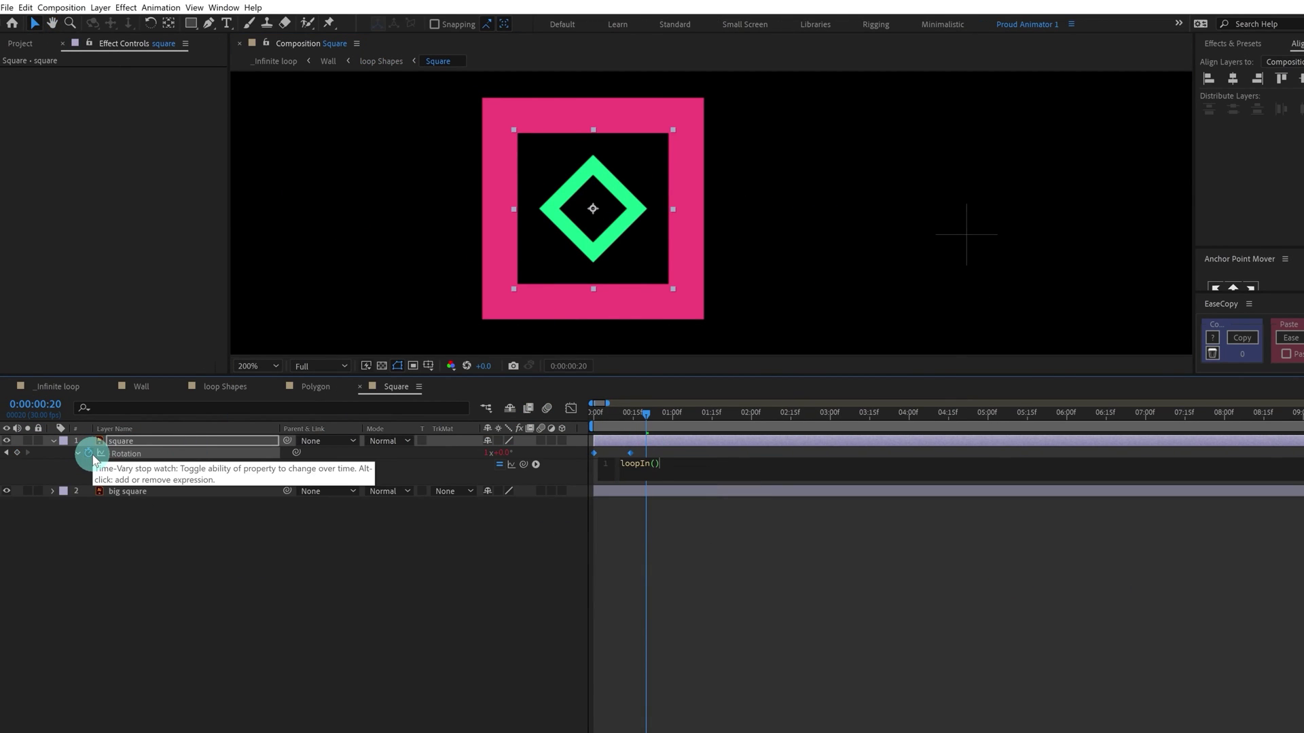
click(730, 489)
key(space)
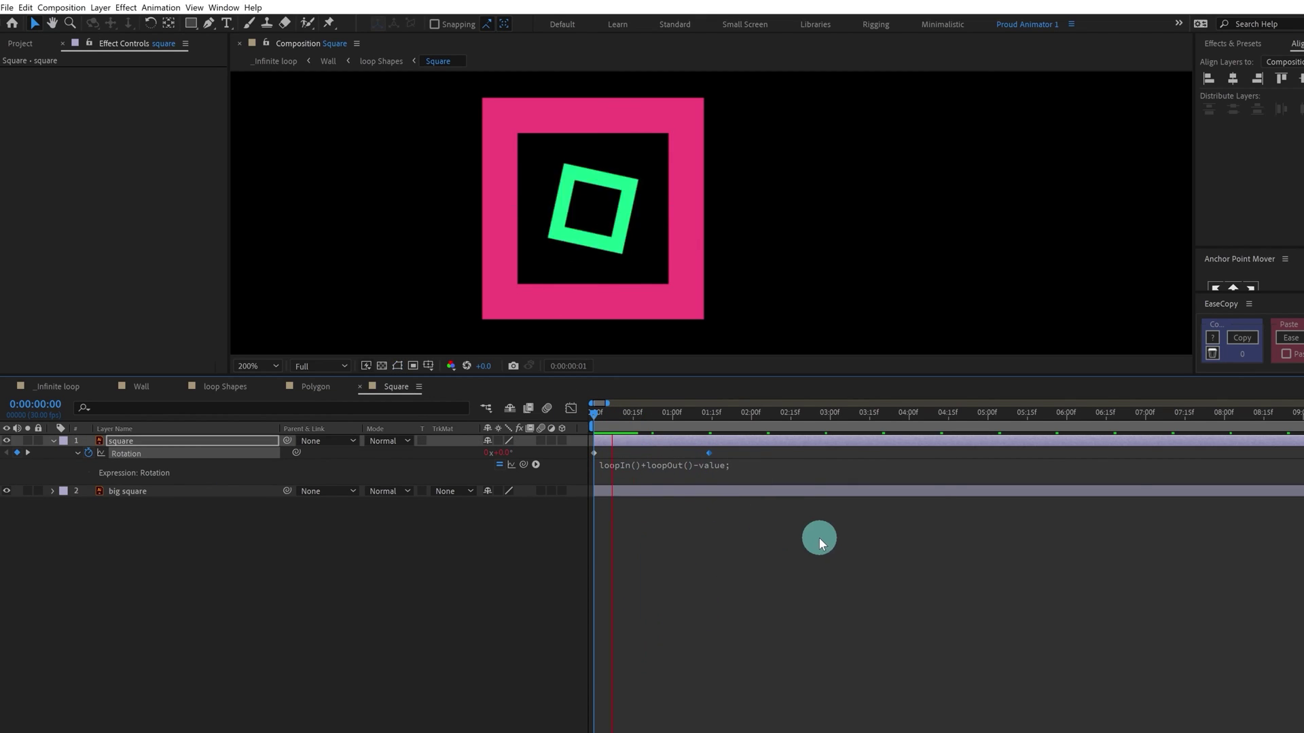
click(536, 560)
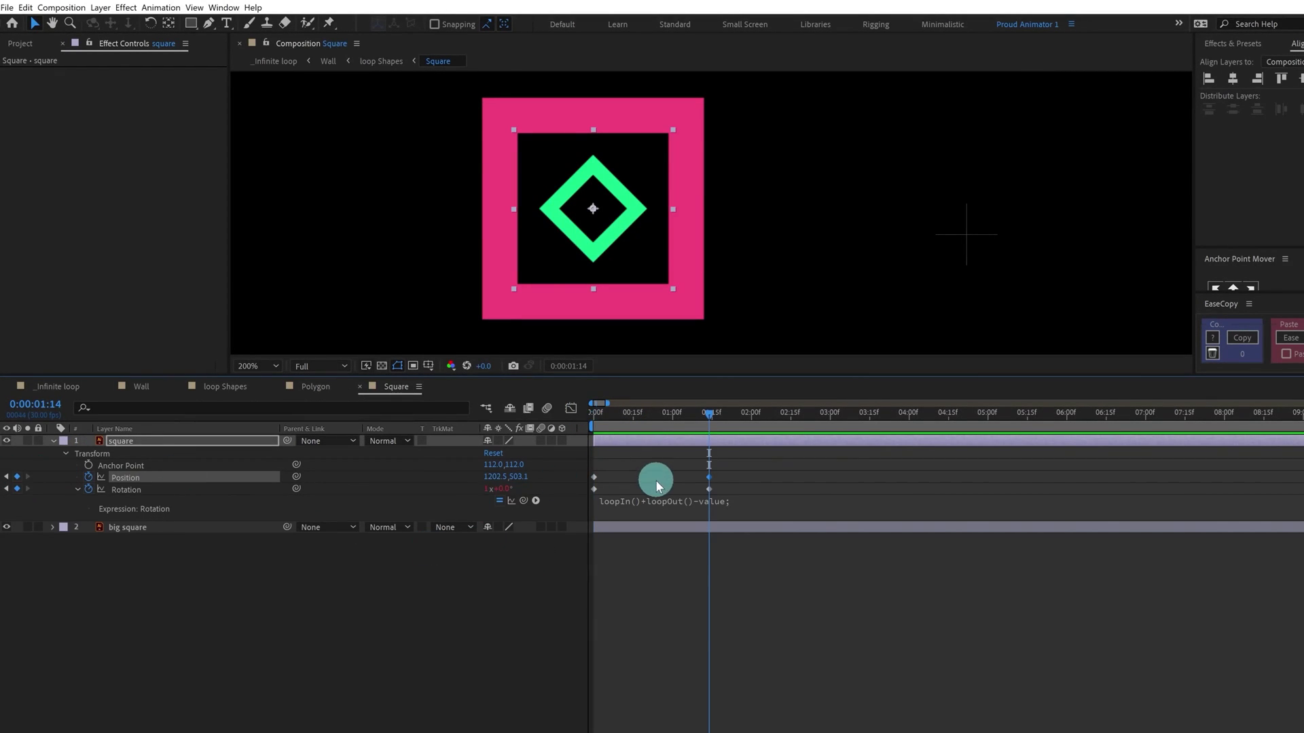
Step: Advance the current time by 24 frames from the start of the Square composition
key(Home)
click(30, 405)
text(+24)
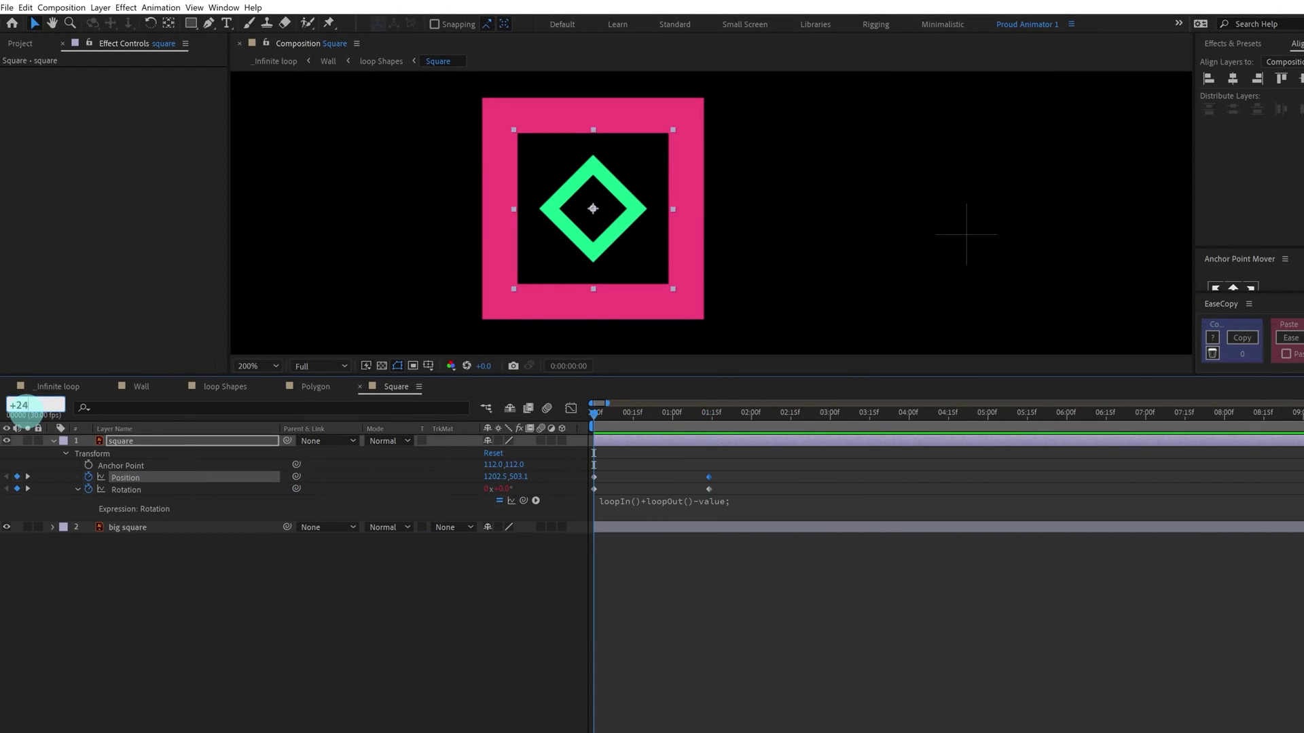